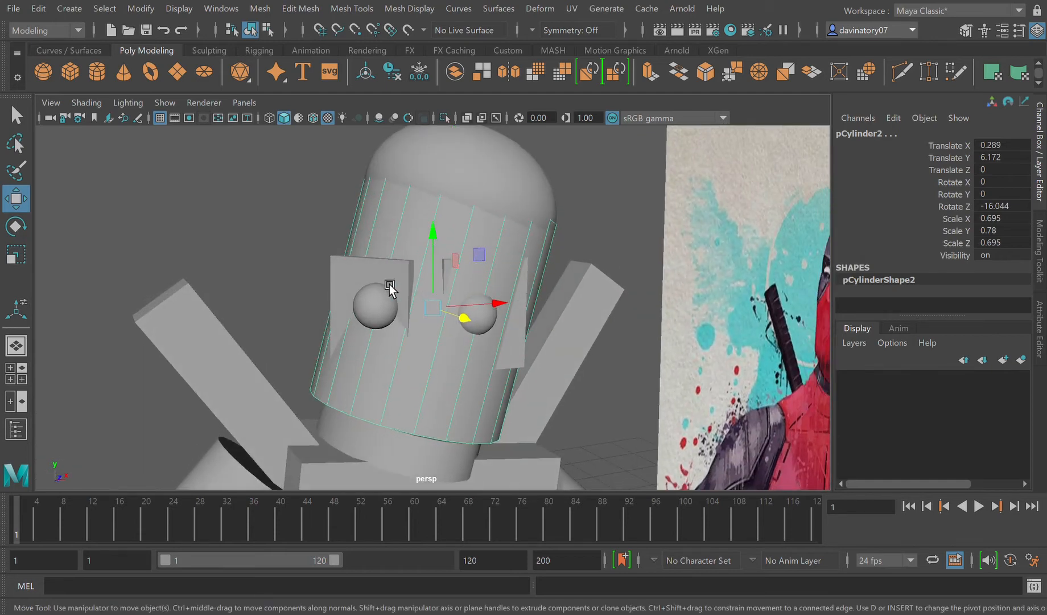
# Step: Insert four supporting edge loops near the borders of the rotated eye plate pCube13, using the Insert Edge Loop tool
pyautogui.click(390, 284)
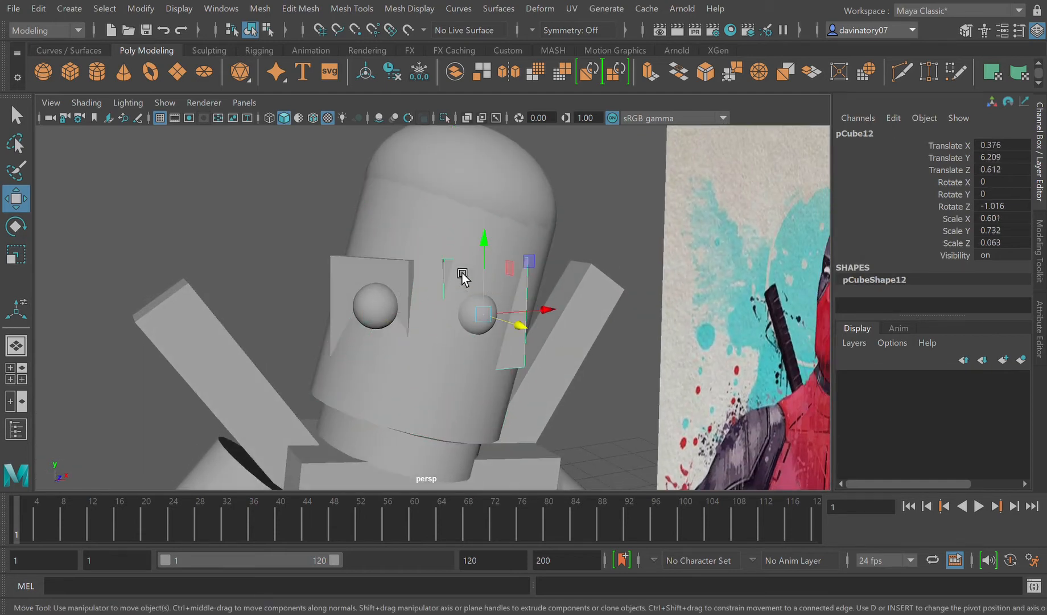
pyautogui.click(504, 388)
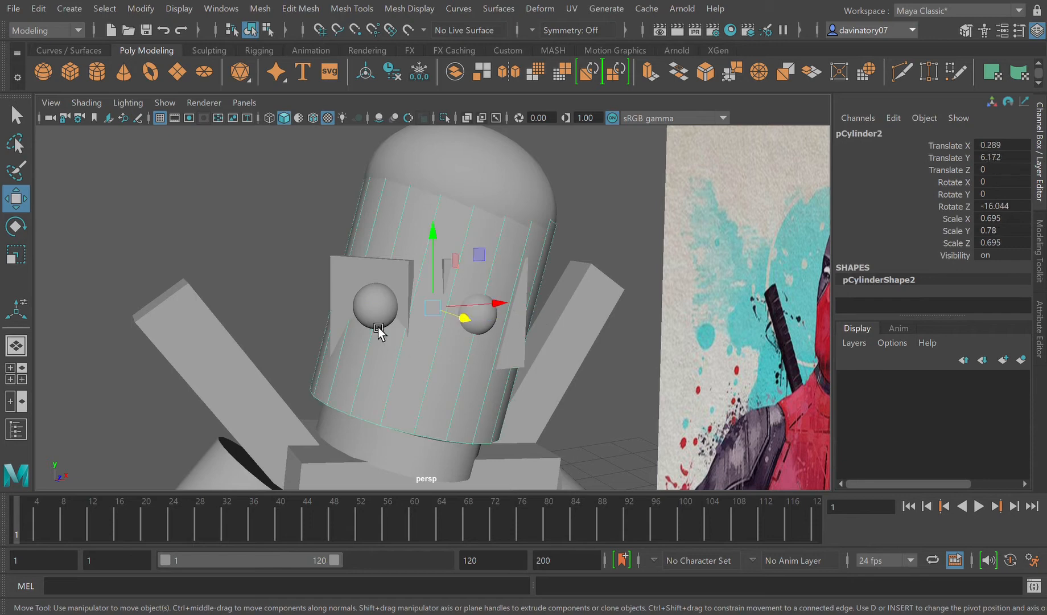
pyautogui.click(364, 289)
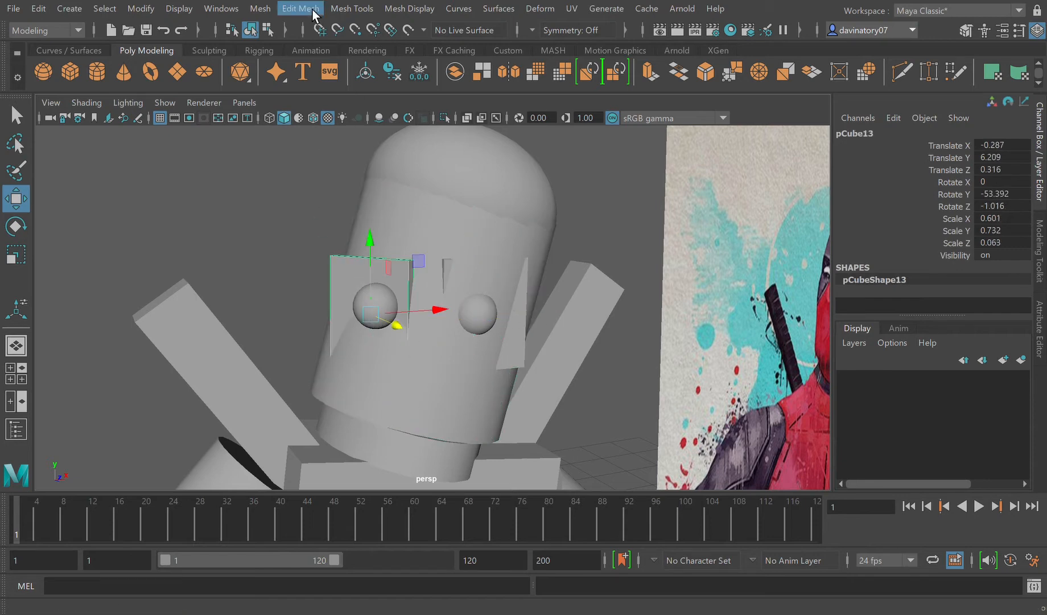
pyautogui.click(400, 123)
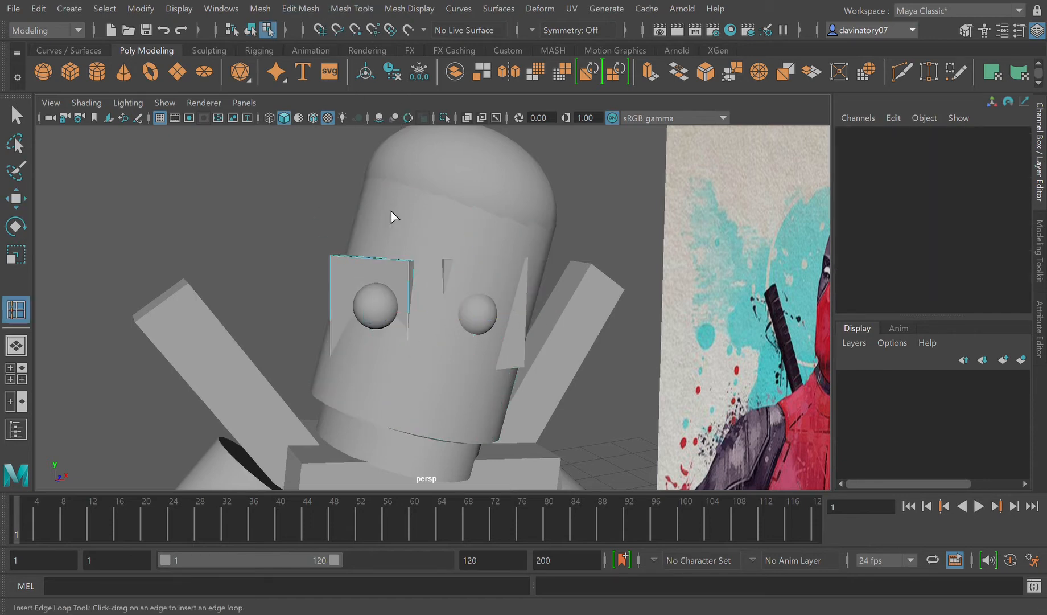
pyautogui.moveTo(339, 275); pyautogui.dragTo(406, 277)
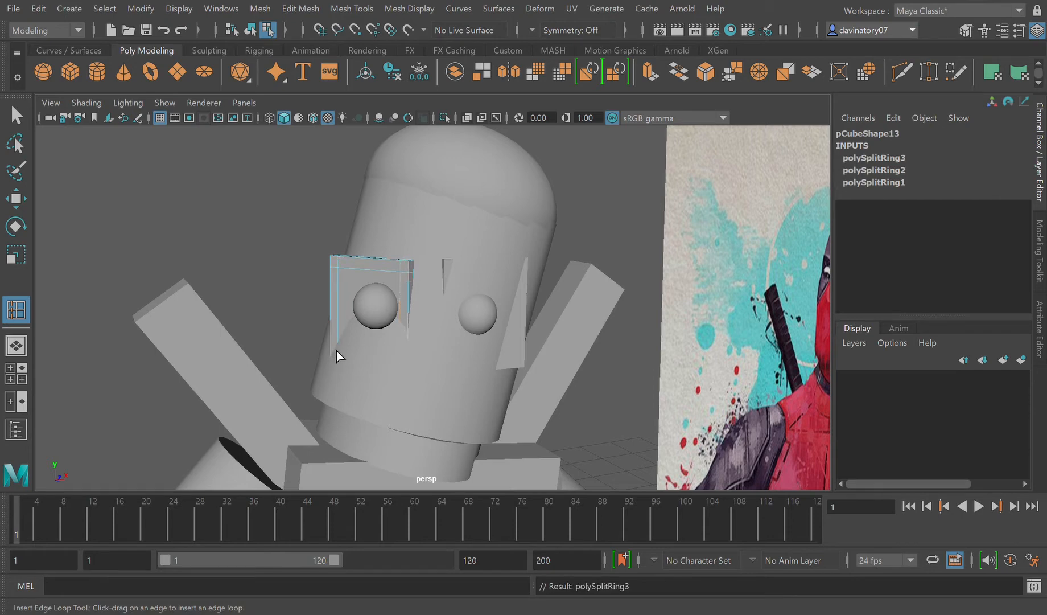
pyautogui.moveTo(338, 351); pyautogui.dragTo(341, 348)
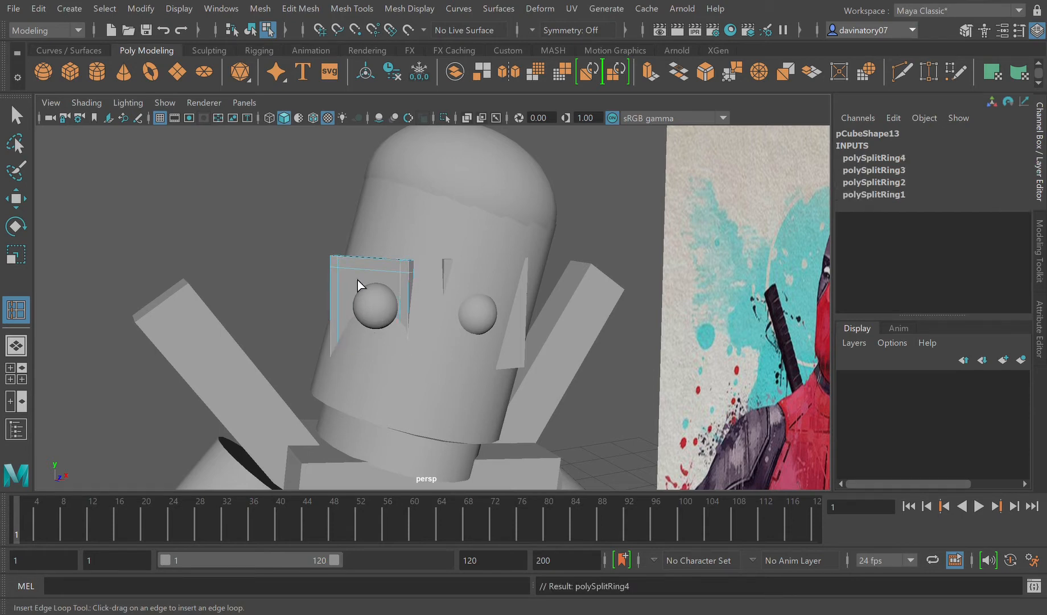
# Step: Return to object selection and turn on smooth mesh preview for the edge-looped eye plate pCube13
pyautogui.click(400, 204)
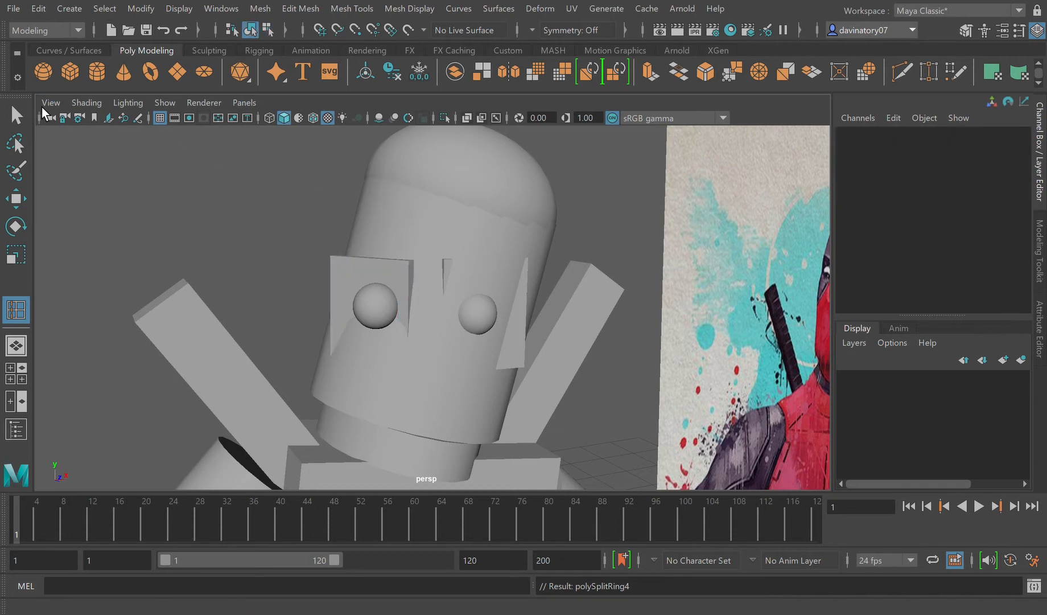
pyautogui.click(16, 116)
pyautogui.click(402, 293)
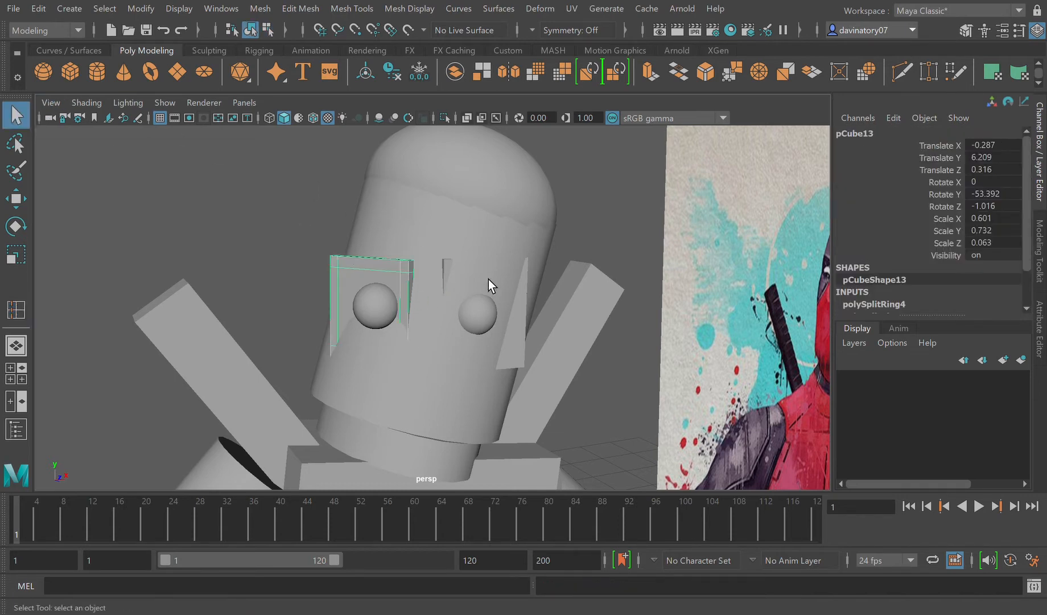
pyautogui.press('3')
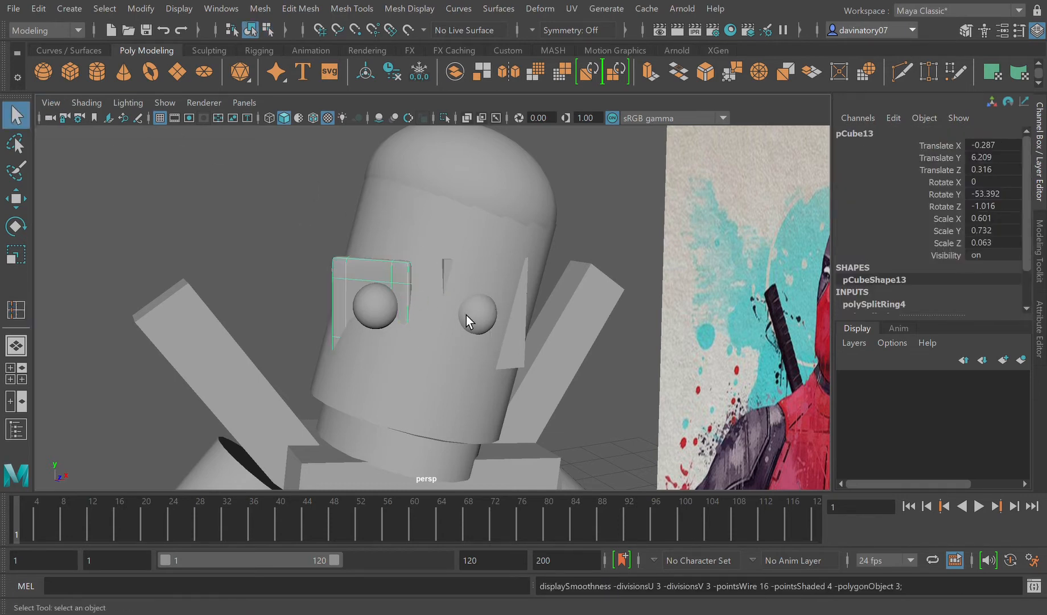
# Step: Delete the unsmoothed plate behind the other eye and duplicate the smoothed eye plate
pyautogui.click(529, 355)
pyautogui.press('Delete')
pyautogui.click(369, 280)
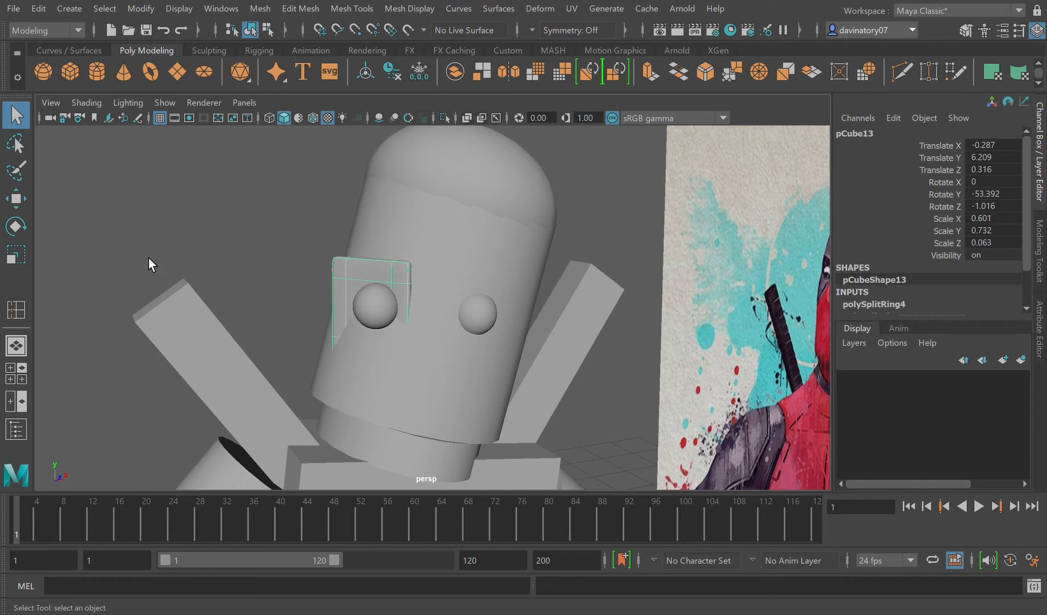
pyautogui.hotkey('ctrl', 'd')
pyautogui.click(27, 204)
pyautogui.moveTo(402, 323); pyautogui.dragTo(532, 343)
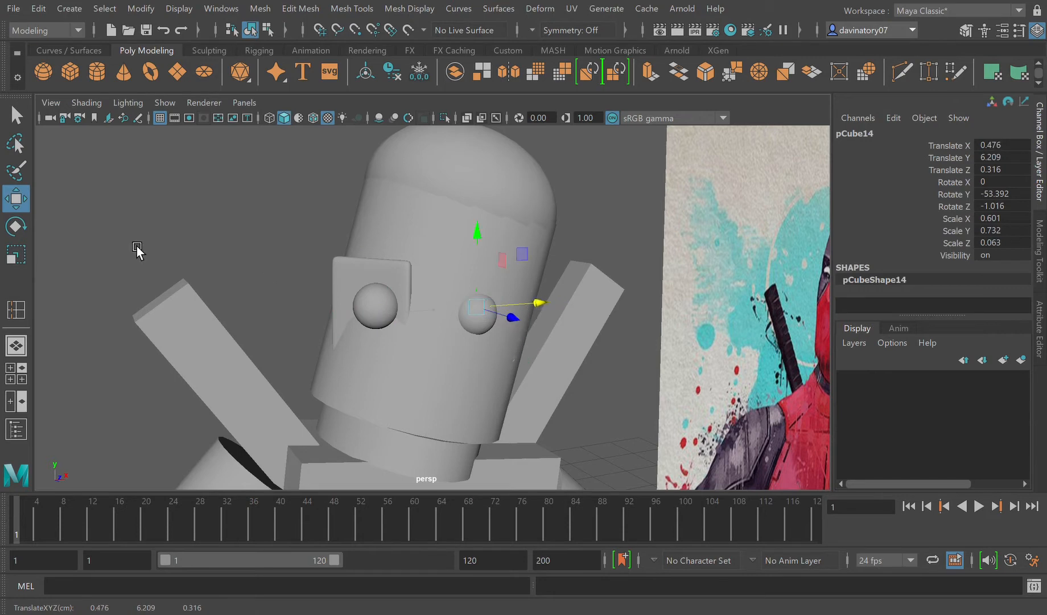
pyautogui.click(31, 232)
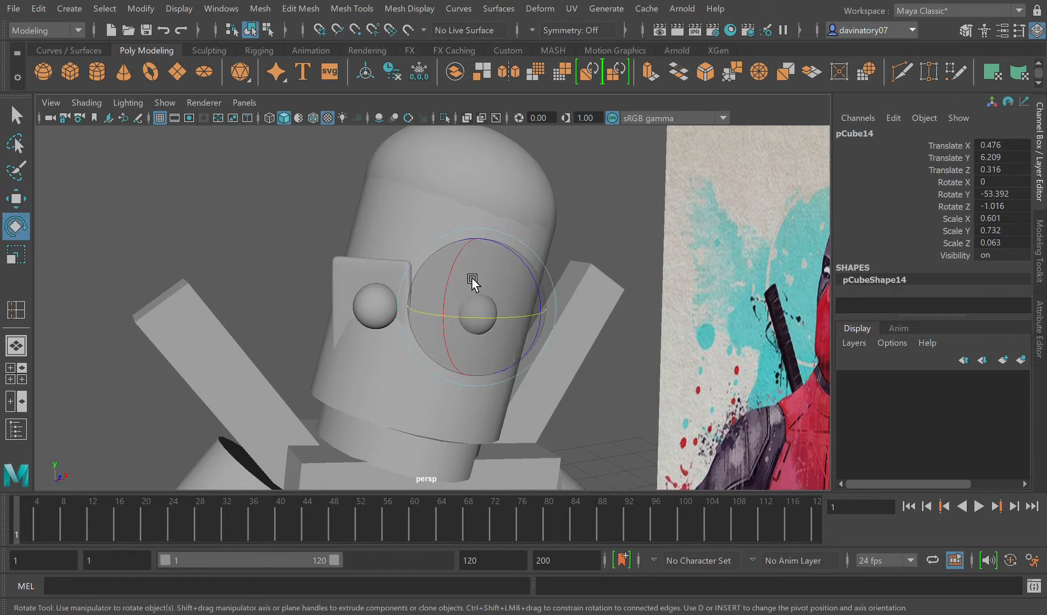
pyautogui.hotkey('ctrl', 'z')
pyautogui.hotkey('ctrl', 'z')
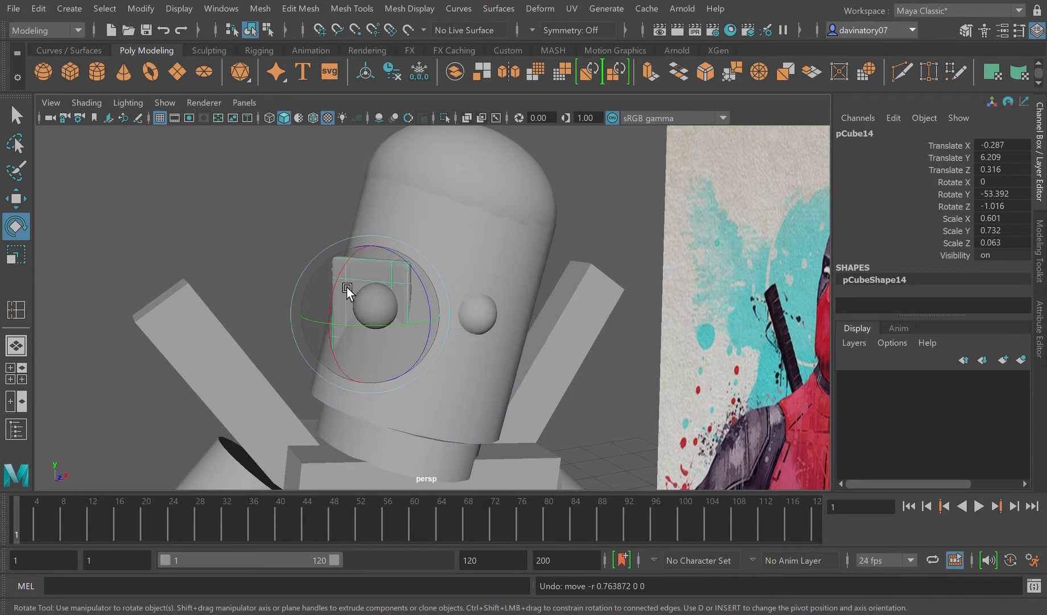
# Step: Place the duplicated plate behind the other eye at about X 0.314, Z 0.651, and rotate it to about -3.7° in Y
pyautogui.click(16, 198)
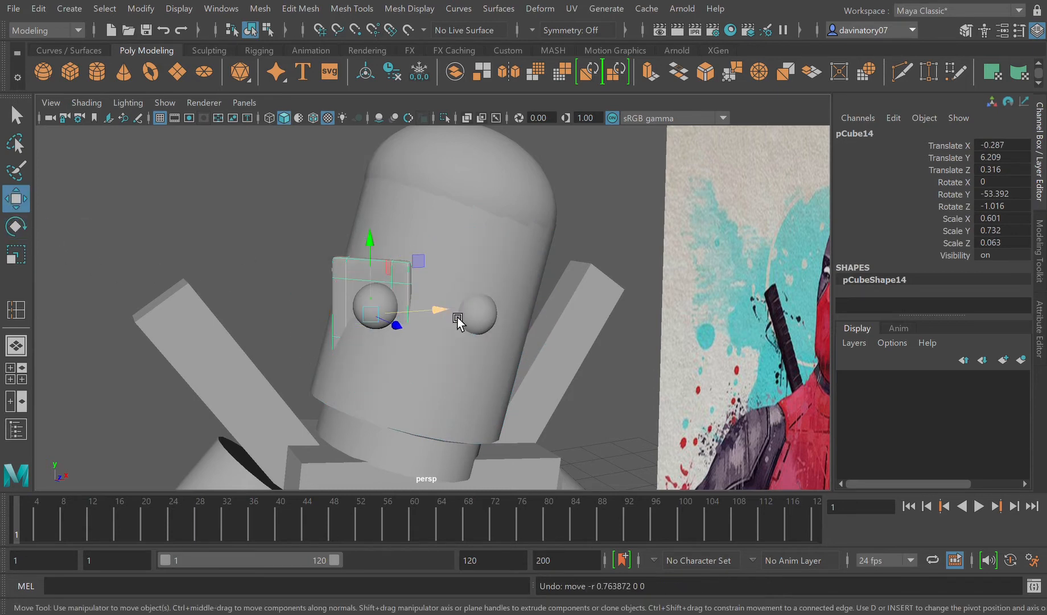
pyautogui.moveTo(442, 310); pyautogui.dragTo(502, 317)
pyautogui.moveTo(564, 343); pyautogui.dragTo(560, 342)
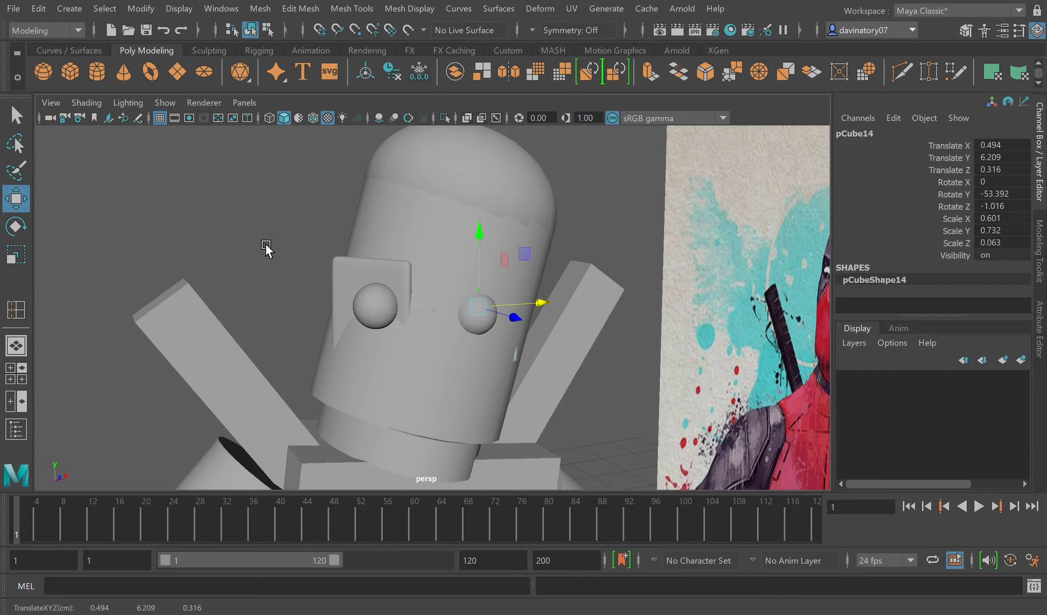
pyautogui.moveTo(524, 321); pyautogui.dragTo(545, 340)
pyautogui.click(17, 226)
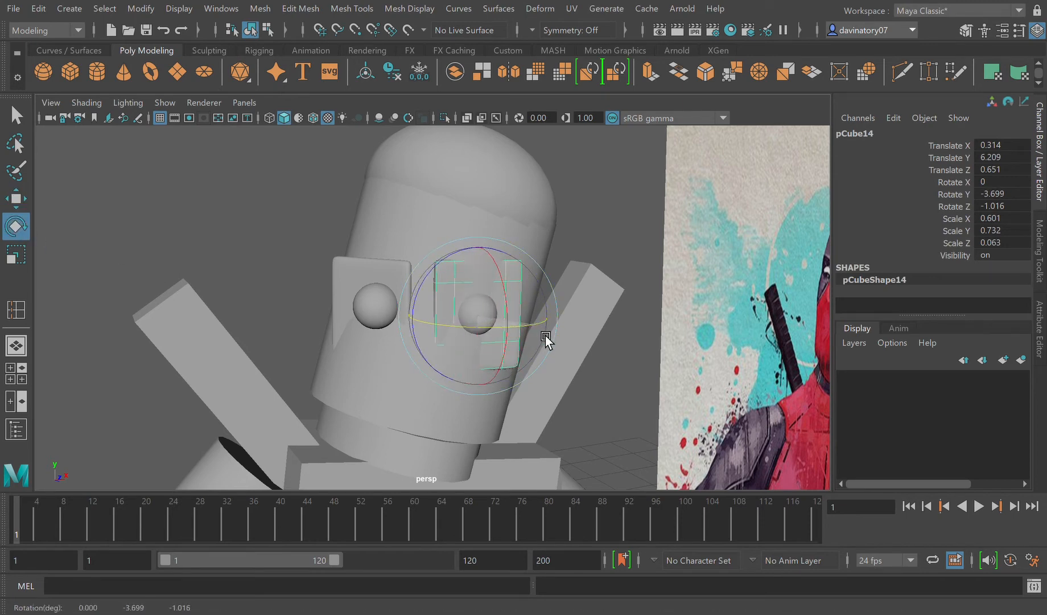
pyautogui.click(625, 296)
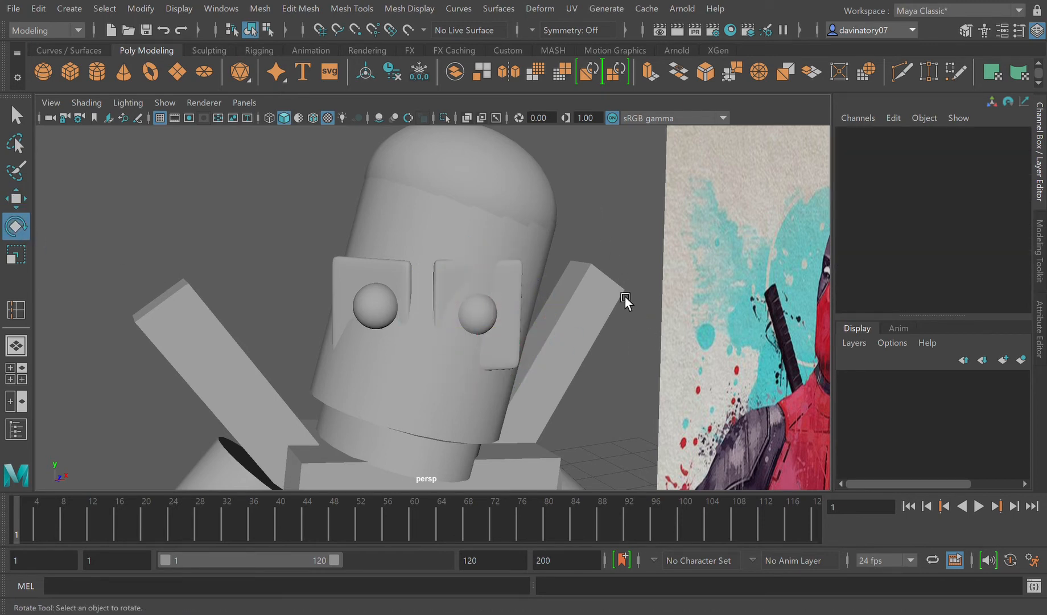
# Step: Try to move a bottom vertex of the head cylinder sideways, comparing the head shape with the Deadpool reference image
pyautogui.keyDown('alt'); pyautogui.moveTo(646, 379); pyautogui.dragTo(624, 369); pyautogui.keyUp('alt')
pyautogui.keyDown('alt'); pyautogui.moveTo(625, 368); pyautogui.dragTo(590, 379, button='right'); pyautogui.keyUp('alt')
pyautogui.keyDown('alt'); pyautogui.moveTo(547, 374); pyautogui.dragTo(566, 386); pyautogui.keyUp('alt')
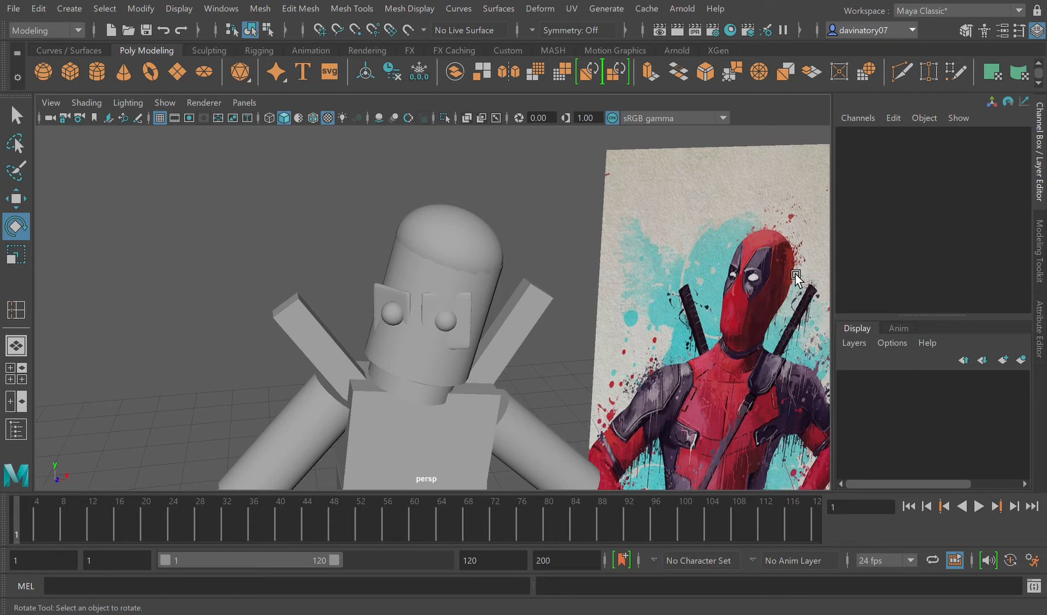
pyautogui.keyDown('alt'); pyautogui.moveTo(563, 392); pyautogui.dragTo(741, 378); pyautogui.keyUp('alt')
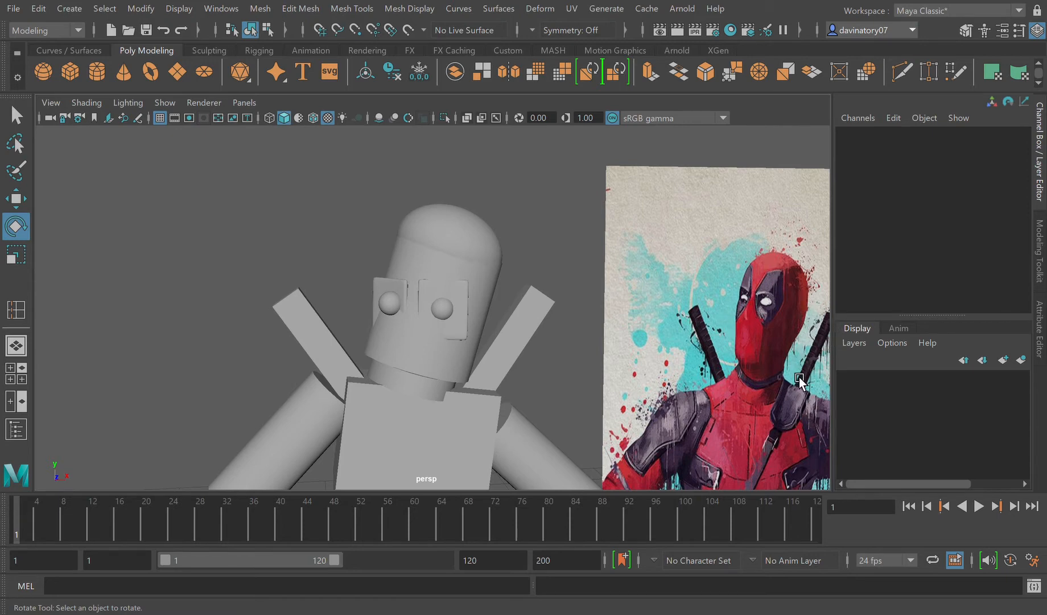
pyautogui.click(465, 348)
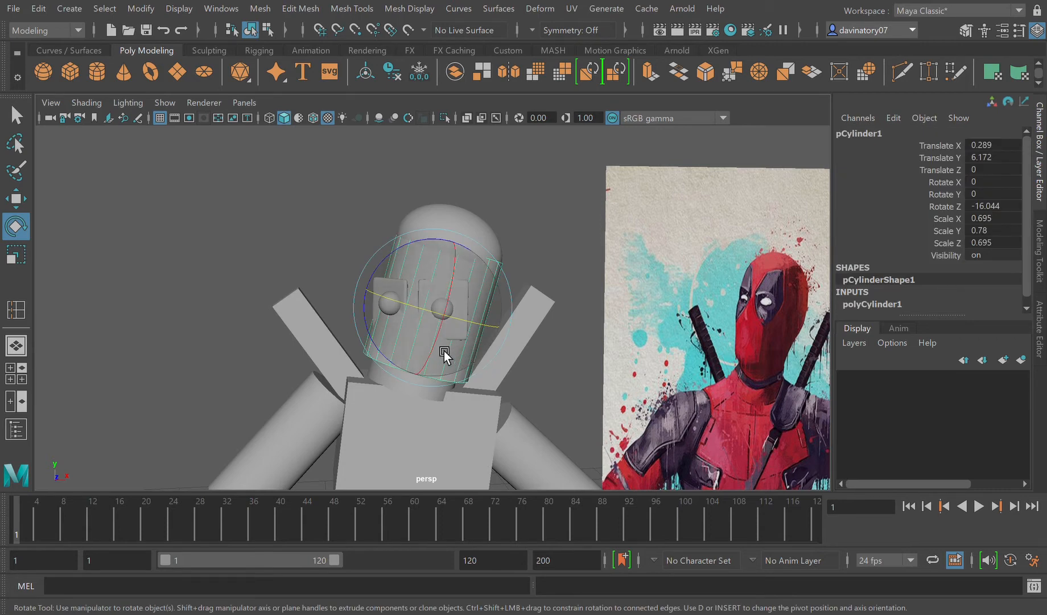
pyautogui.click(20, 200)
pyautogui.keyDown('alt'); pyautogui.moveTo(479, 384); pyautogui.dragTo(510, 409); pyautogui.keyUp('alt')
pyautogui.click(542, 421)
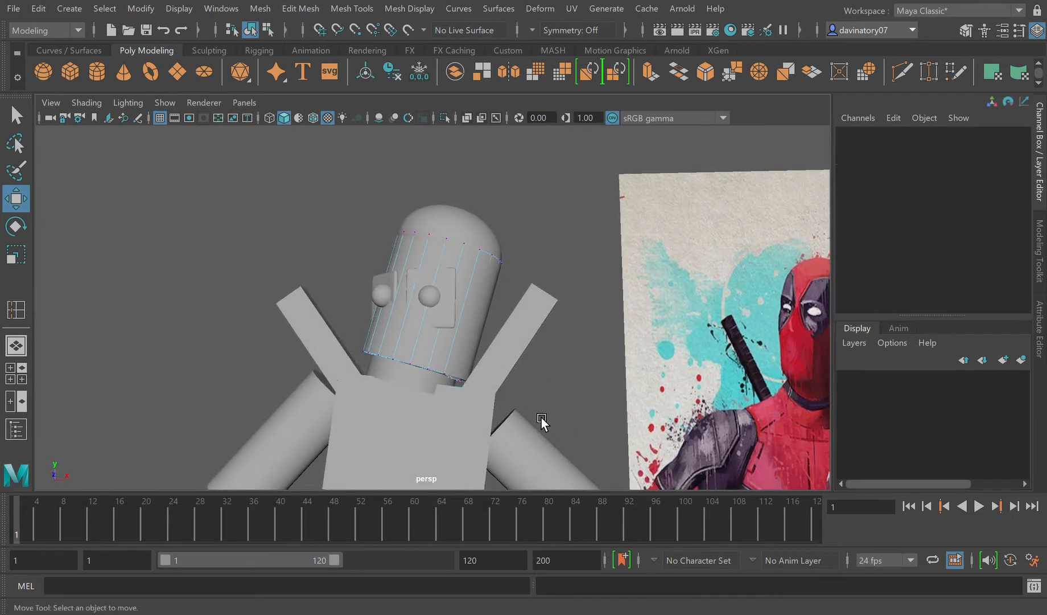
pyautogui.hotkey('ctrl', 'z')
pyautogui.hotkey('ctrl', 'z')
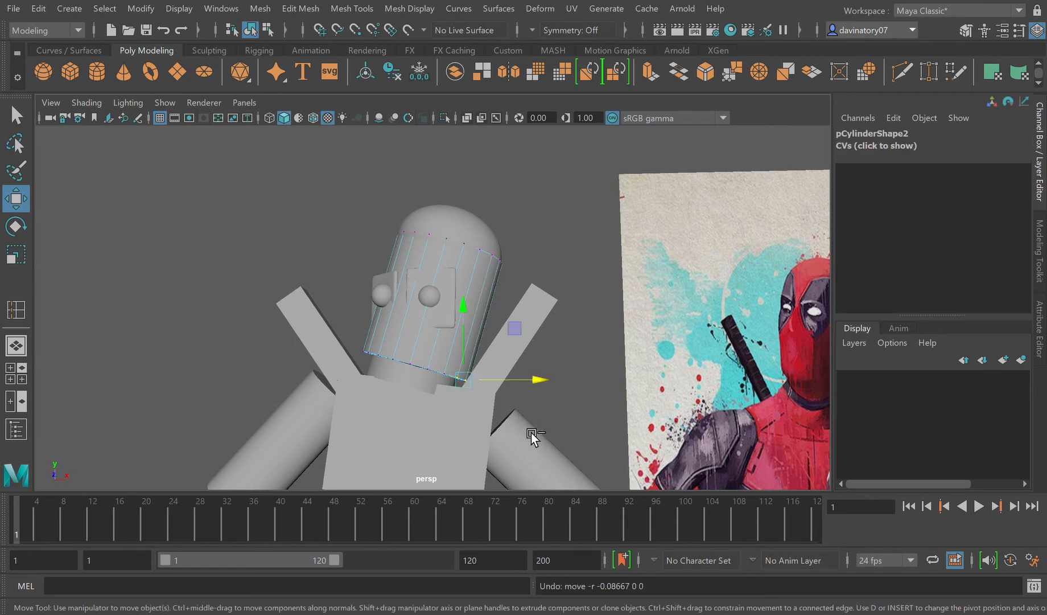
# Step: Leave vertex mode, pull the overlapping head cylinder pCylinder2 aside and delete it
pyautogui.press('F8')
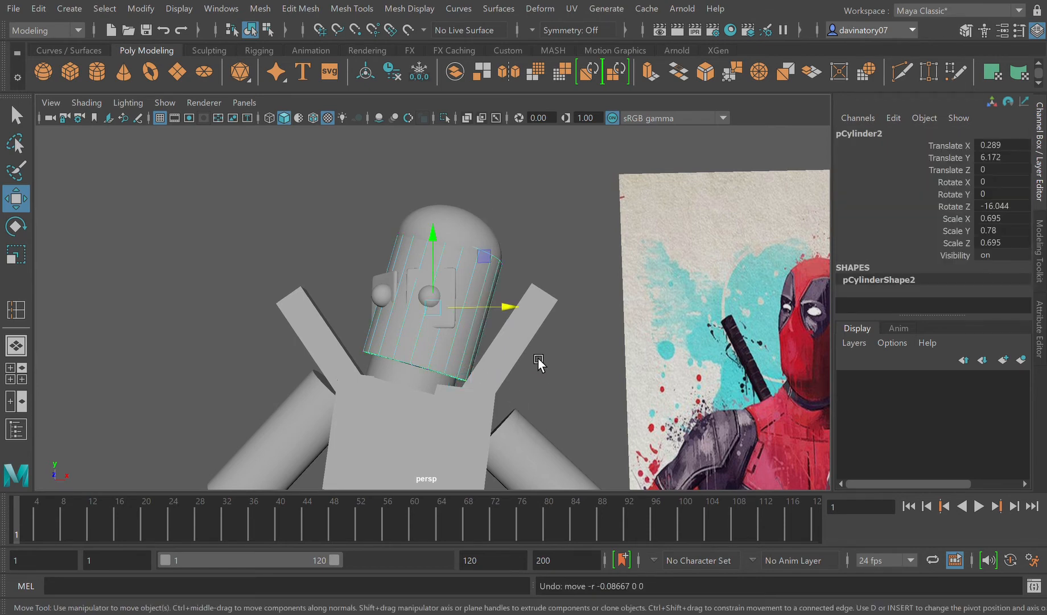
pyautogui.moveTo(511, 313); pyautogui.dragTo(704, 373)
pyautogui.press('Delete')
# Step: Try moving the remaining head cylinder pCylinder1 sideways
pyautogui.click(460, 357)
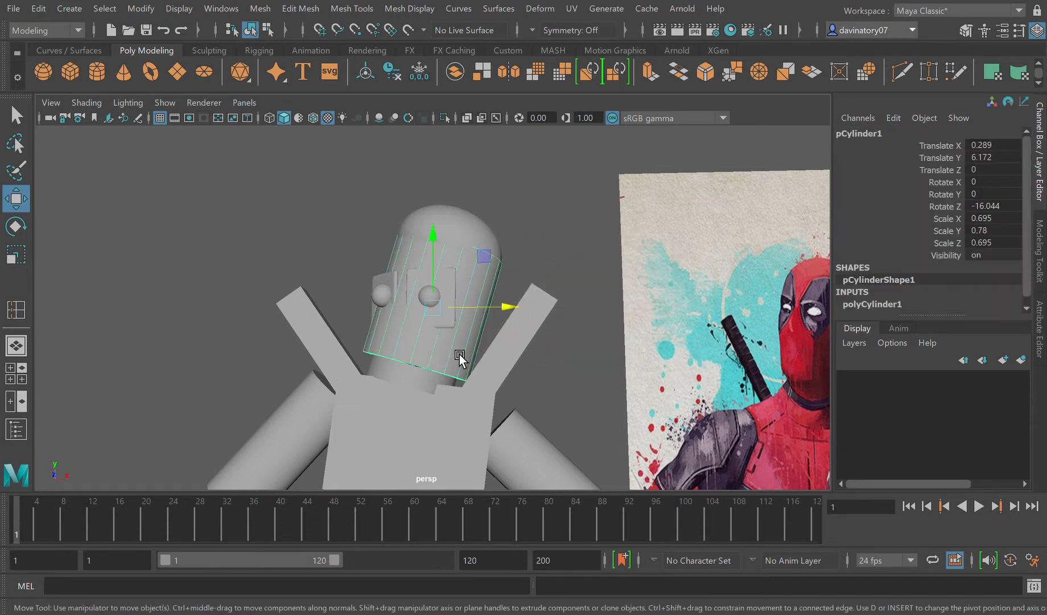
pyautogui.moveTo(515, 311); pyautogui.dragTo(573, 305)
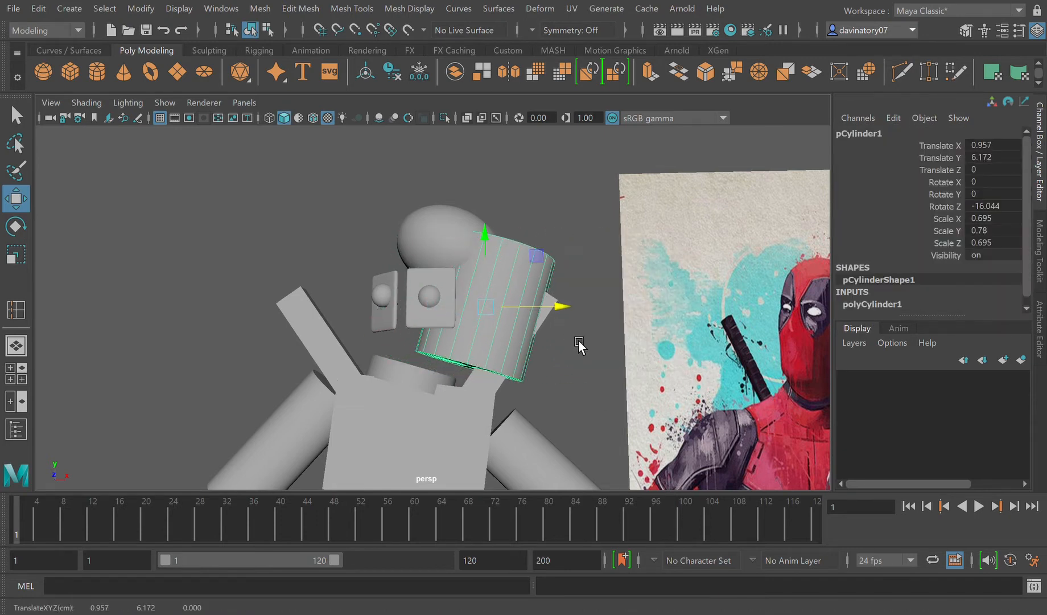
pyautogui.hotkey('ctrl', 'z')
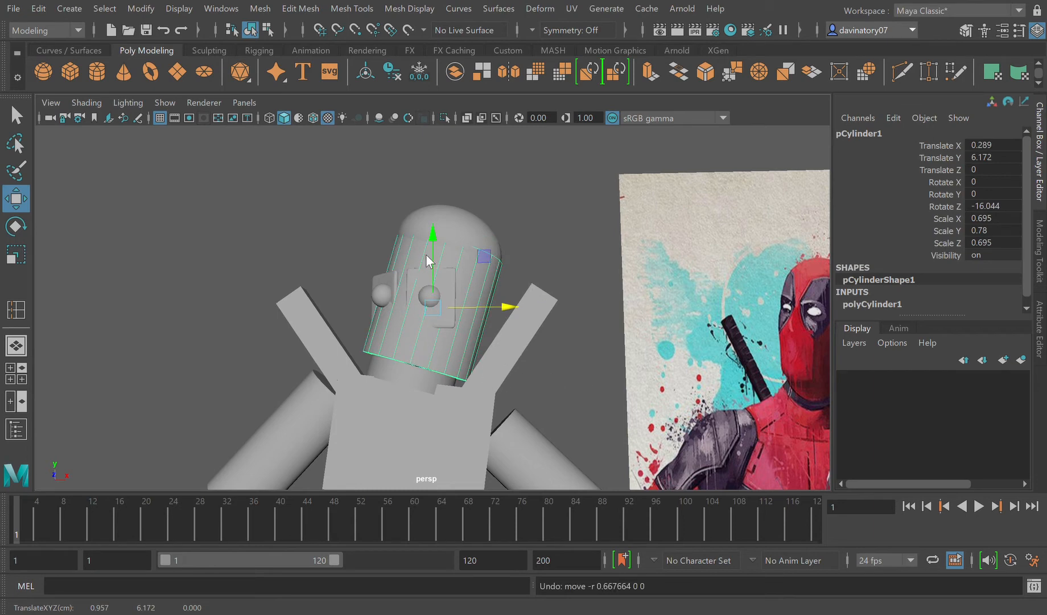
# Step: Switch the head cylinder to vertex editing and pull its bottom side vertex inward toward the neck, undoing the last excess move
pyautogui.click(380, 225)
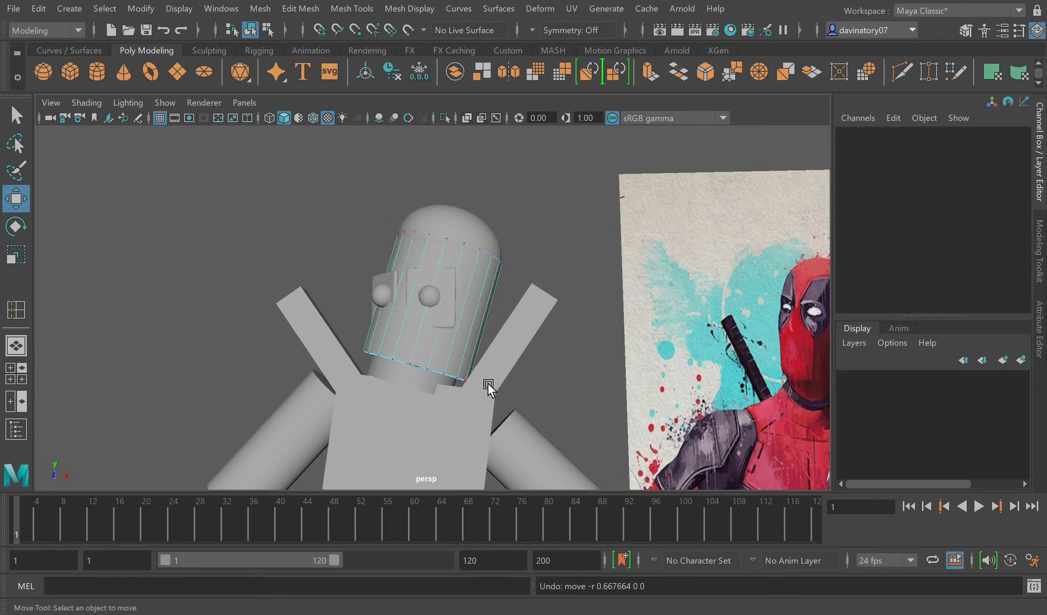
pyautogui.moveTo(502, 405)
pyautogui.keyDown('alt'); pyautogui.mouseDown()
pyautogui.moveTo(486, 428)
pyautogui.moveTo(444, 390)
pyautogui.moveTo(540, 430)
pyautogui.moveTo(502, 395)
pyautogui.mouseUp(); pyautogui.keyUp('alt')
pyautogui.click(439, 392)
pyautogui.click(440, 393)
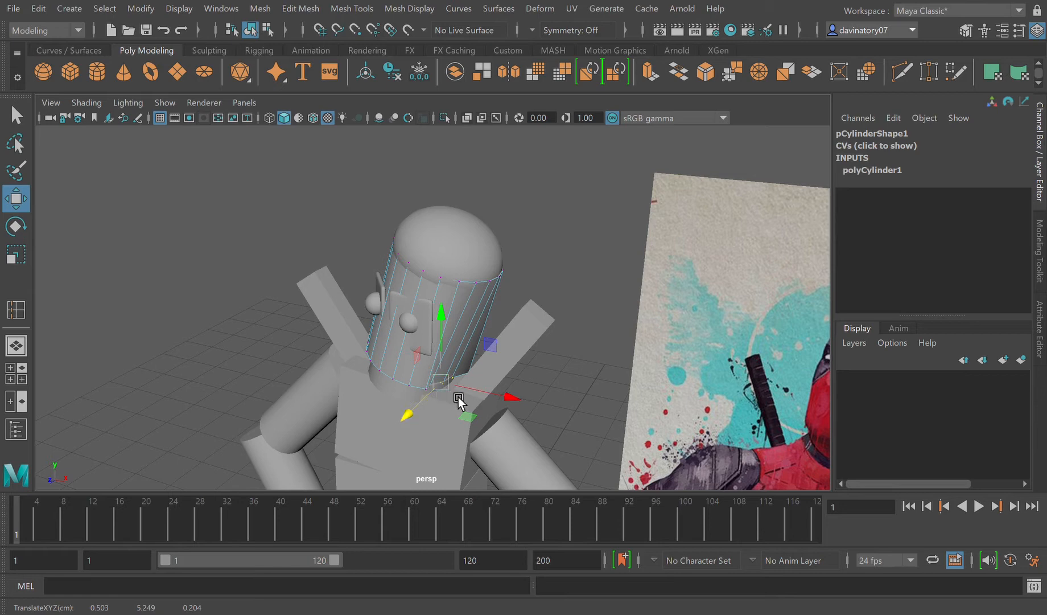
pyautogui.moveTo(503, 396)
pyautogui.mouseDown()
pyautogui.moveTo(498, 416)
pyautogui.moveTo(516, 408)
pyautogui.mouseUp()
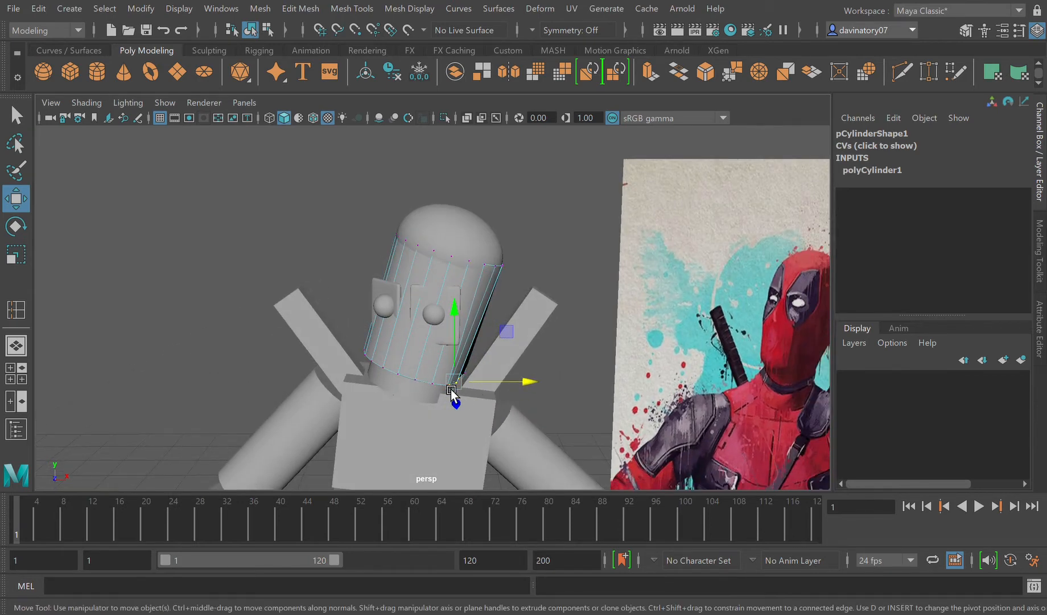
pyautogui.moveTo(503, 385); pyautogui.dragTo(444, 392)
pyautogui.hotkey('ctrl', 'z')
pyautogui.click(482, 417)
# Step: Move the bottom vertices at the back of the head cylinder sideways toward the neck to taper the lower head
pyautogui.click(446, 372)
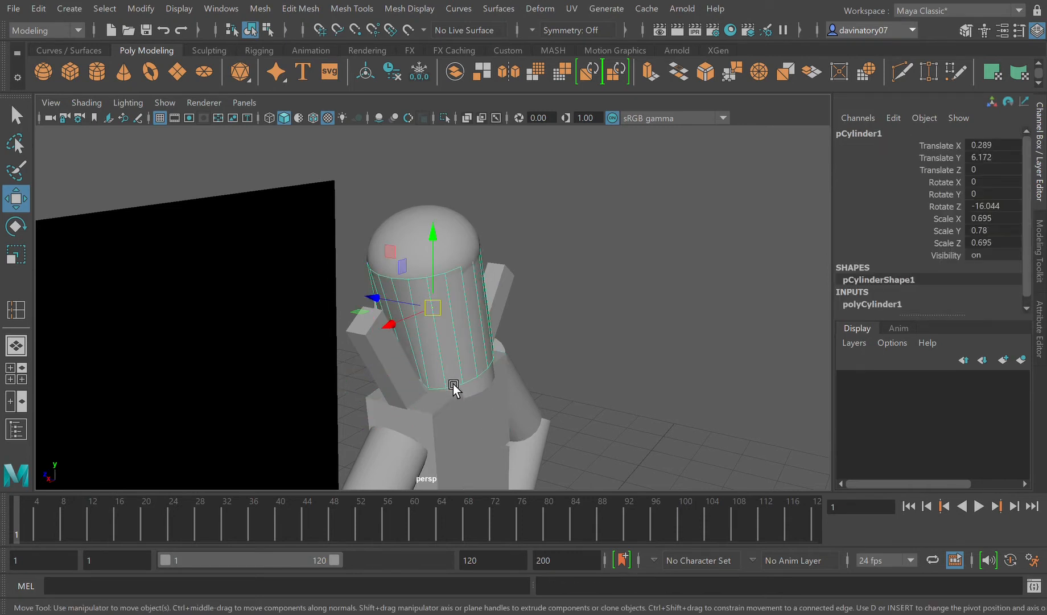
pyautogui.press('F9')
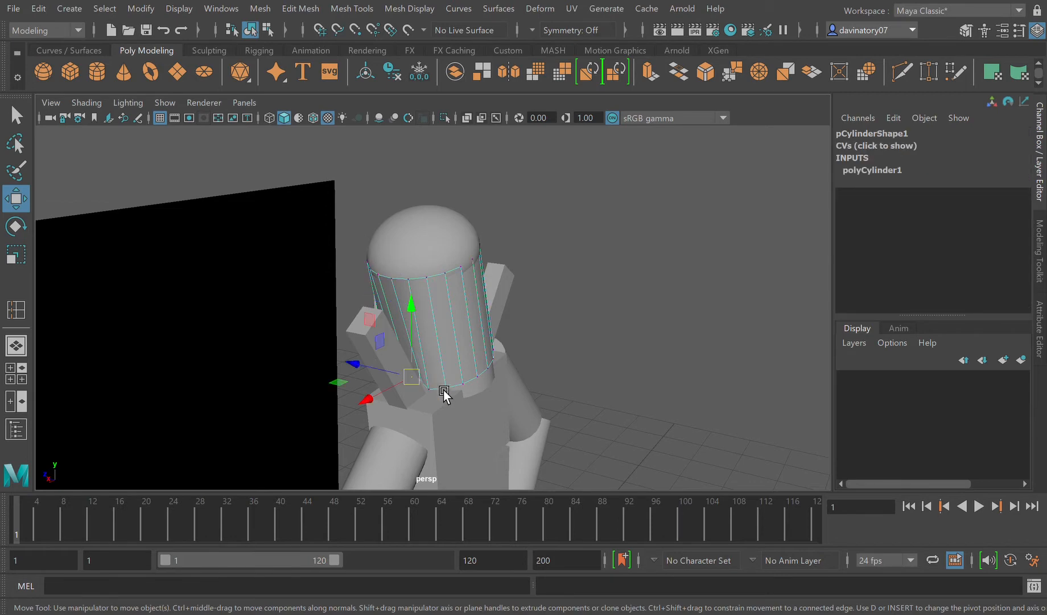
pyautogui.click(448, 393)
pyautogui.moveTo(454, 392); pyautogui.dragTo(449, 394)
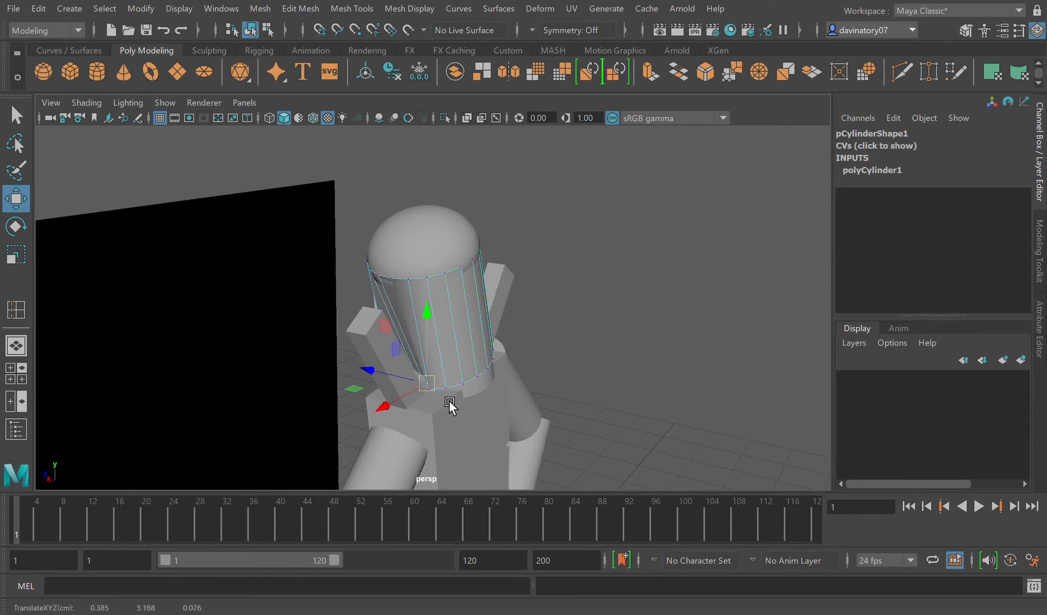
pyautogui.hotkey('ctrl', 'z')
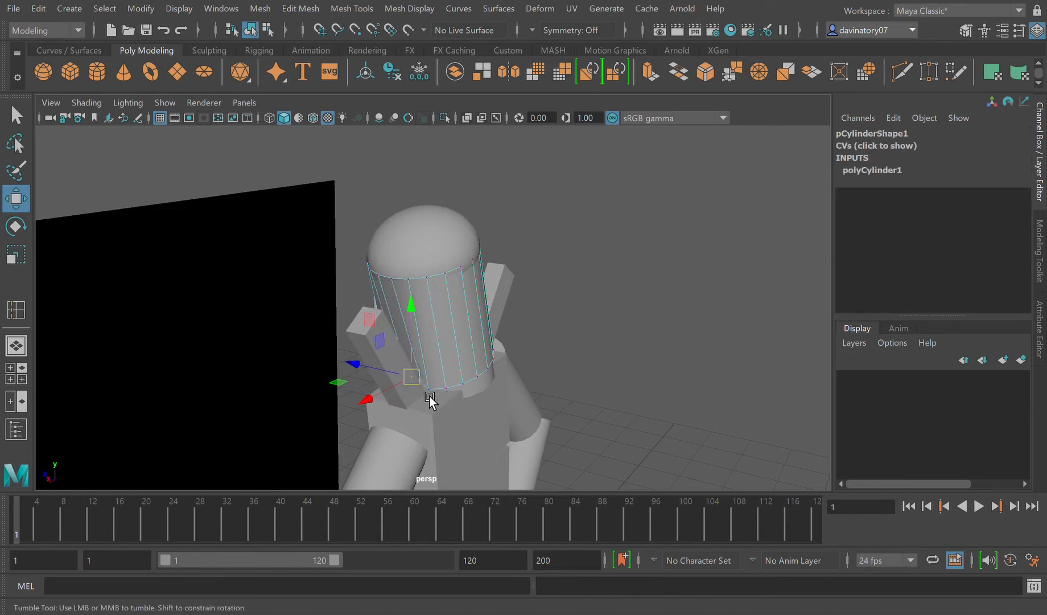
pyautogui.keyDown('alt'); pyautogui.moveTo(431, 397); pyautogui.dragTo(405, 391); pyautogui.keyUp('alt')
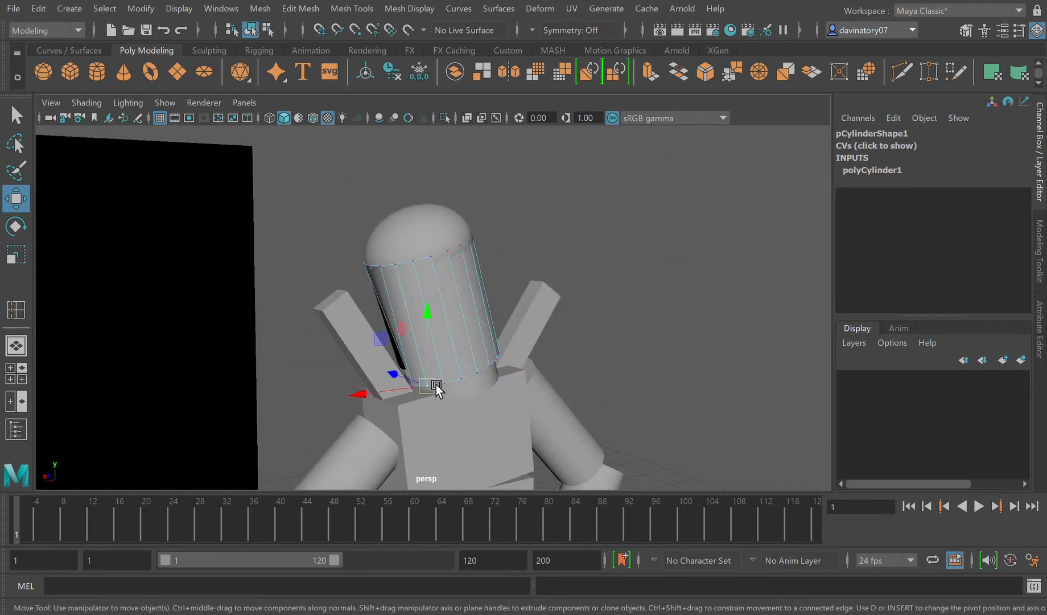
pyautogui.moveTo(410, 389); pyautogui.dragTo(424, 386)
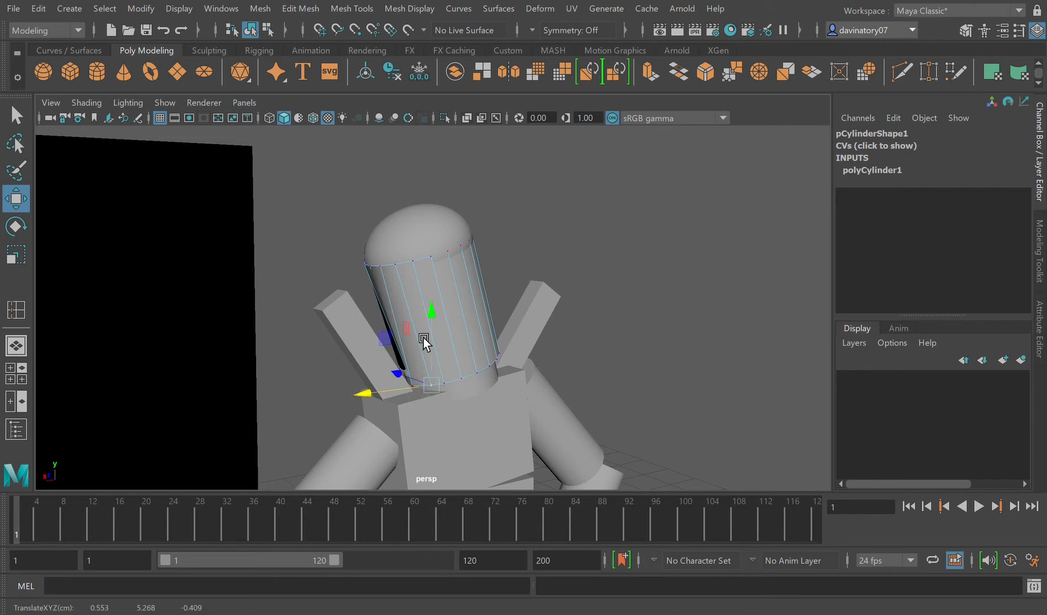
pyautogui.press('F8')
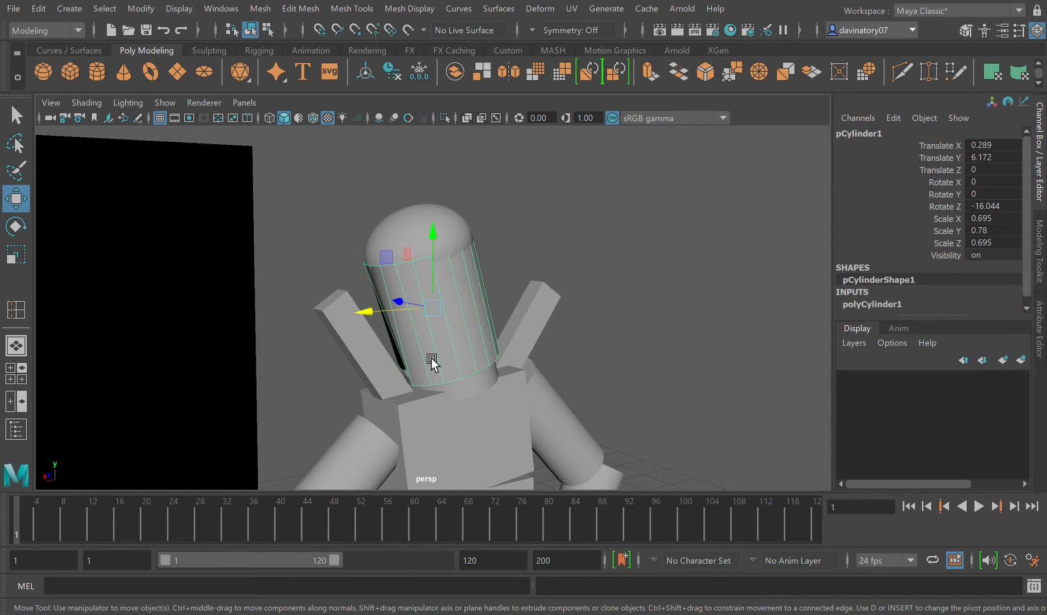
pyautogui.scroll(5, 432, 358)
pyautogui.press('g')
pyautogui.keyDown('alt'); pyautogui.moveTo(441, 445); pyautogui.dragTo(445, 436); pyautogui.keyUp('alt')
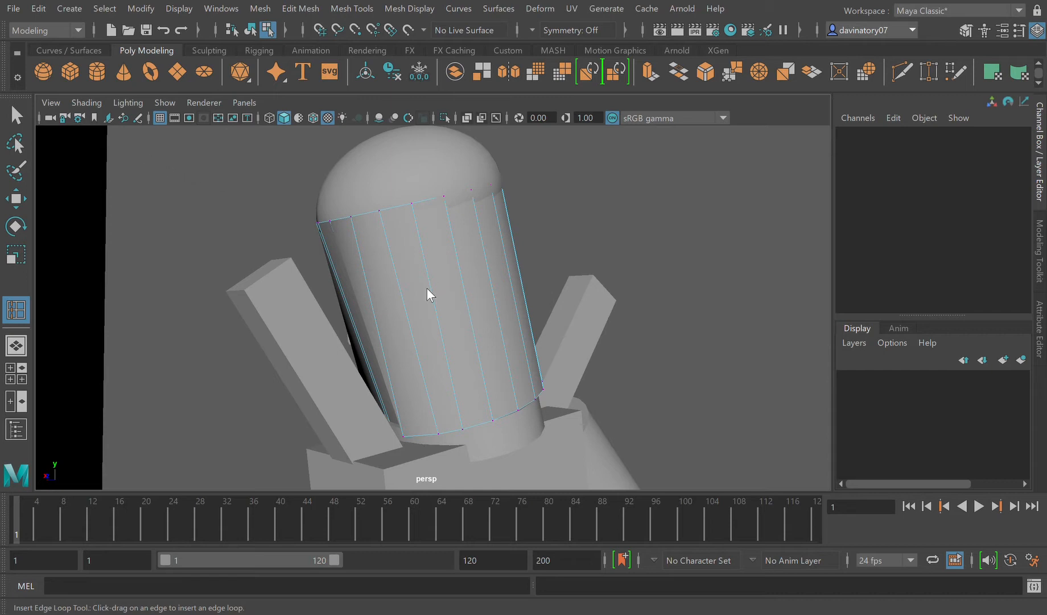
pyautogui.press('F8')
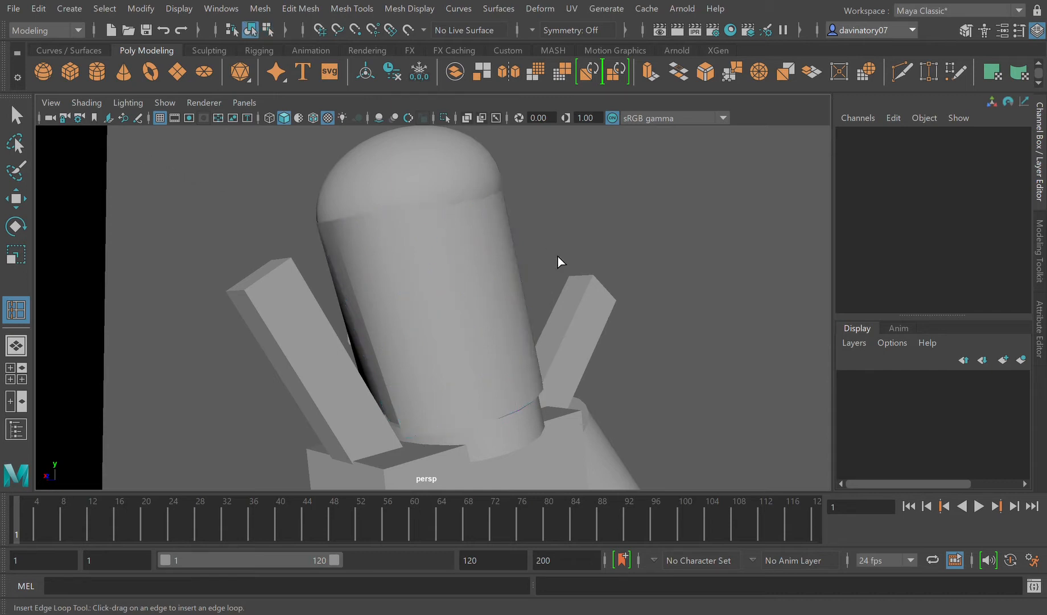
pyautogui.click(26, 117)
# Step: Switch the head cylinder to vertex editing and move a bottom vertex at its back sideways to narrow the lower head
pyautogui.click(382, 291)
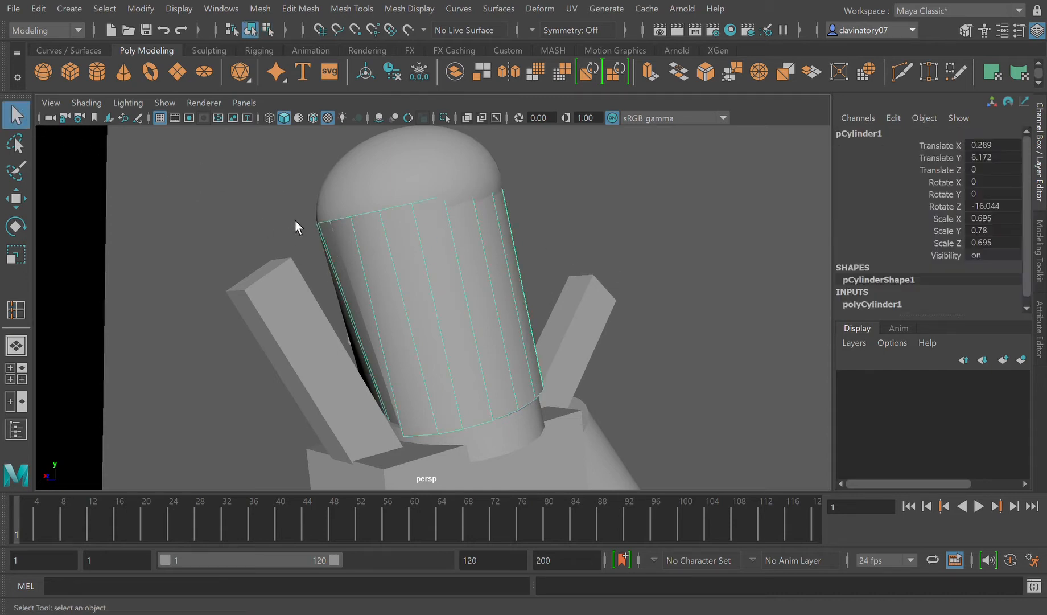
pyautogui.press('F9')
pyautogui.click(409, 441)
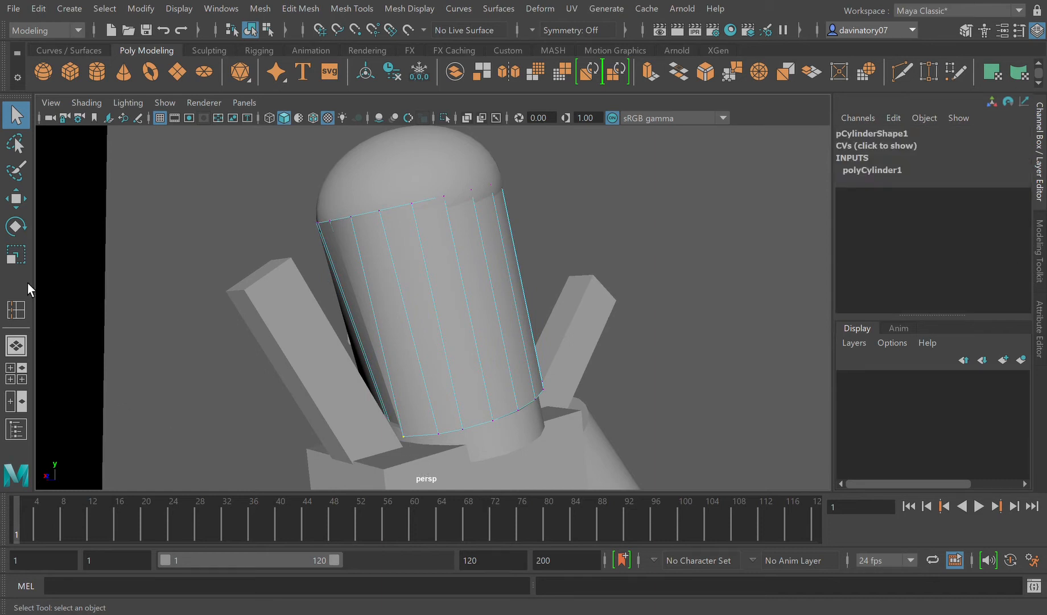
pyautogui.click(16, 198)
pyautogui.moveTo(370, 452); pyautogui.dragTo(461, 434, button='middle')
pyautogui.keyDown('alt'); pyautogui.moveTo(426, 441); pyautogui.dragTo(507, 468); pyautogui.keyUp('alt')
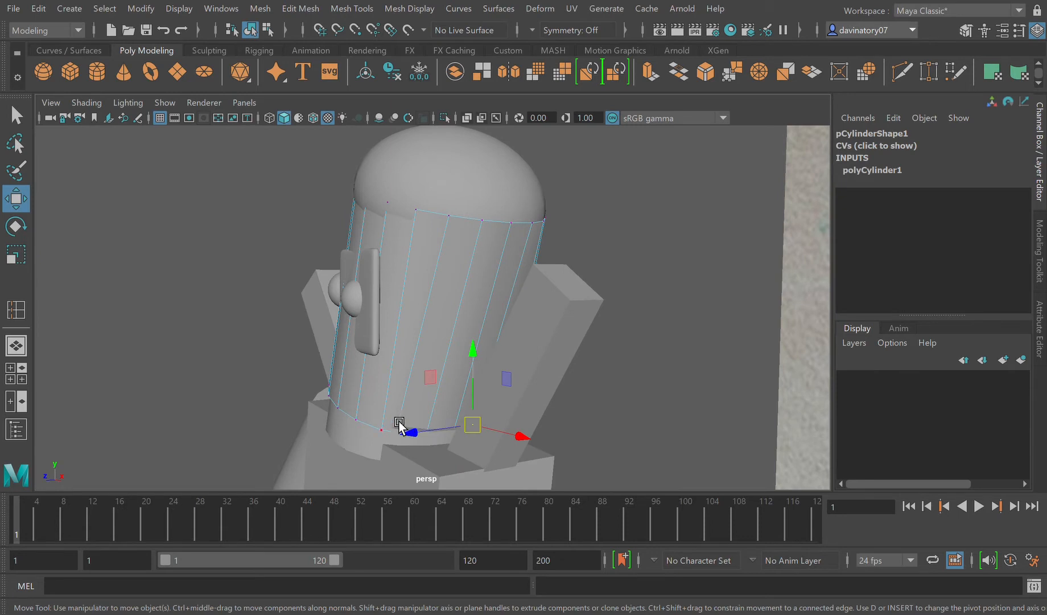
pyautogui.moveTo(393, 420); pyautogui.dragTo(386, 460)
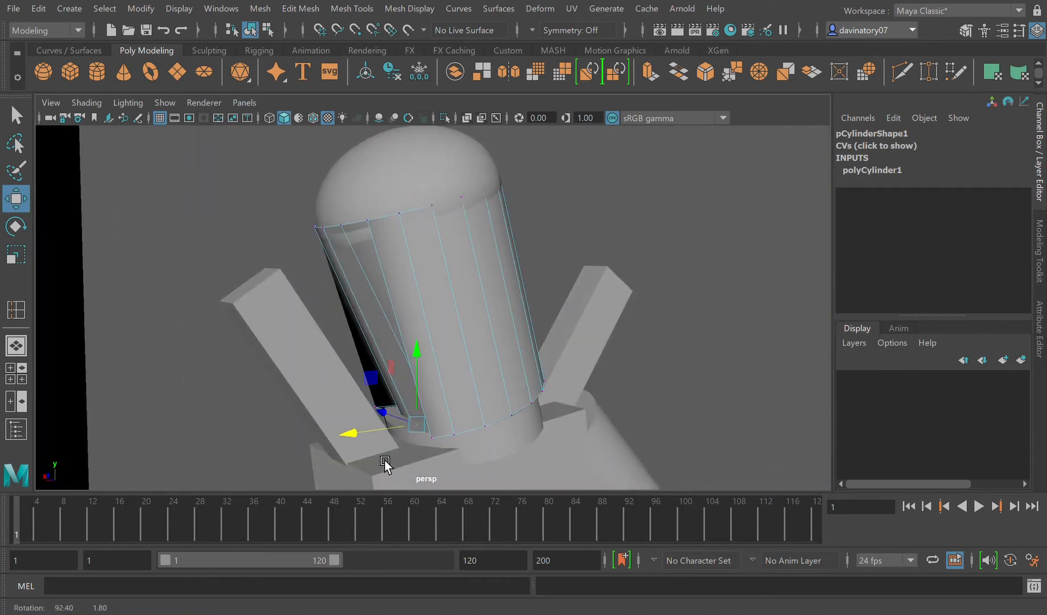
# Step: Reselect the head cylinder and nudge its neighbouring bottom back vertices toward the neck, undoing the last excess move
pyautogui.click(456, 449)
pyautogui.click(419, 369)
pyautogui.click(446, 389)
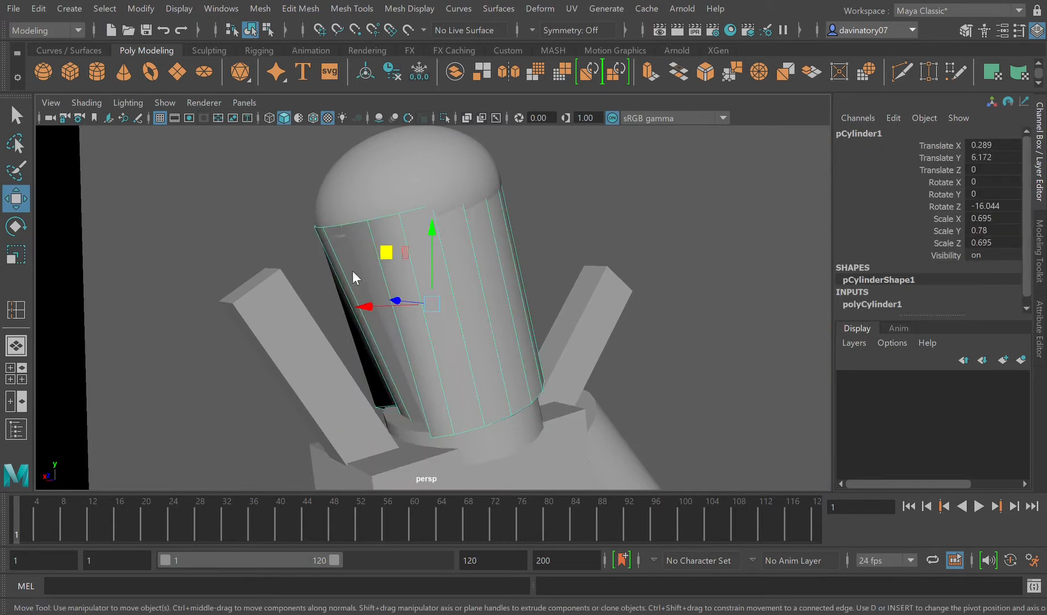
pyautogui.moveTo(393, 230); pyautogui.dragTo(348, 224, button='right')
pyautogui.moveTo(437, 428); pyautogui.dragTo(488, 461)
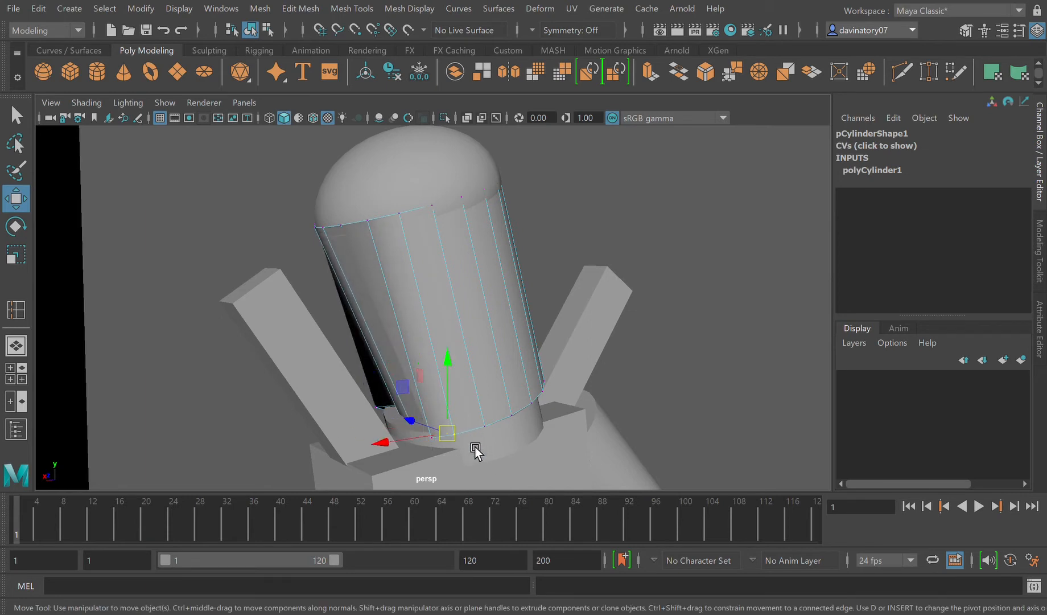
pyautogui.moveTo(403, 440)
pyautogui.mouseDown()
pyautogui.moveTo(415, 441)
pyautogui.moveTo(408, 448)
pyautogui.mouseUp()
pyautogui.click(442, 443)
pyautogui.hotkey('ctrl', 'z')
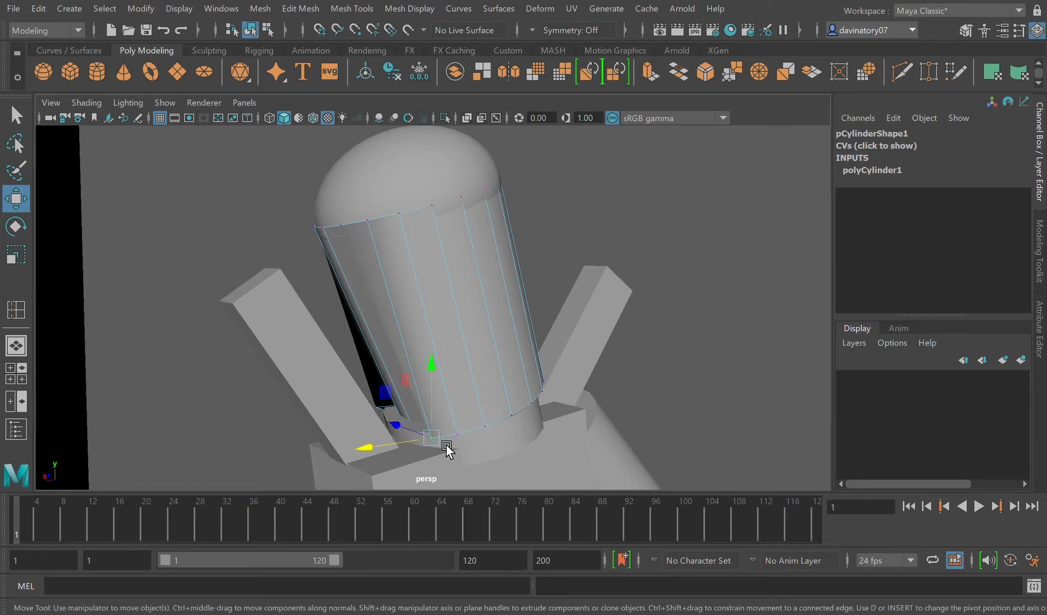
# Step: Pull the top side vertices of the head cylinder outward to widen its upper rim, and preview the mesh smoothed
pyautogui.moveTo(434, 453)
pyautogui.keyDown('alt'); pyautogui.mouseDown()
pyautogui.moveTo(515, 458)
pyautogui.moveTo(437, 455)
pyautogui.moveTo(428, 467)
pyautogui.mouseUp(); pyautogui.keyUp('alt')
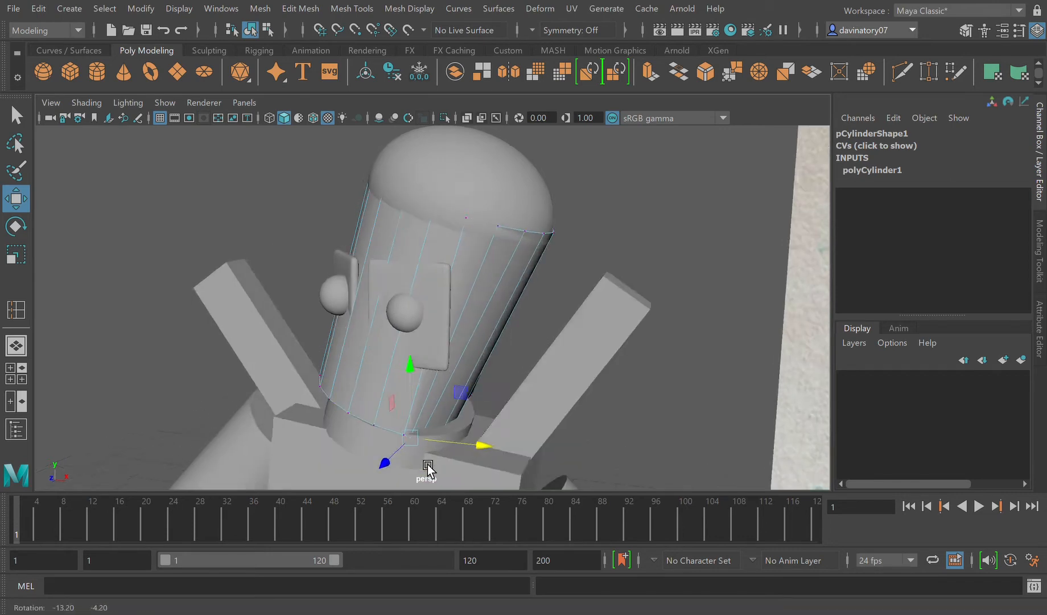
pyautogui.scroll(-5, 428, 468)
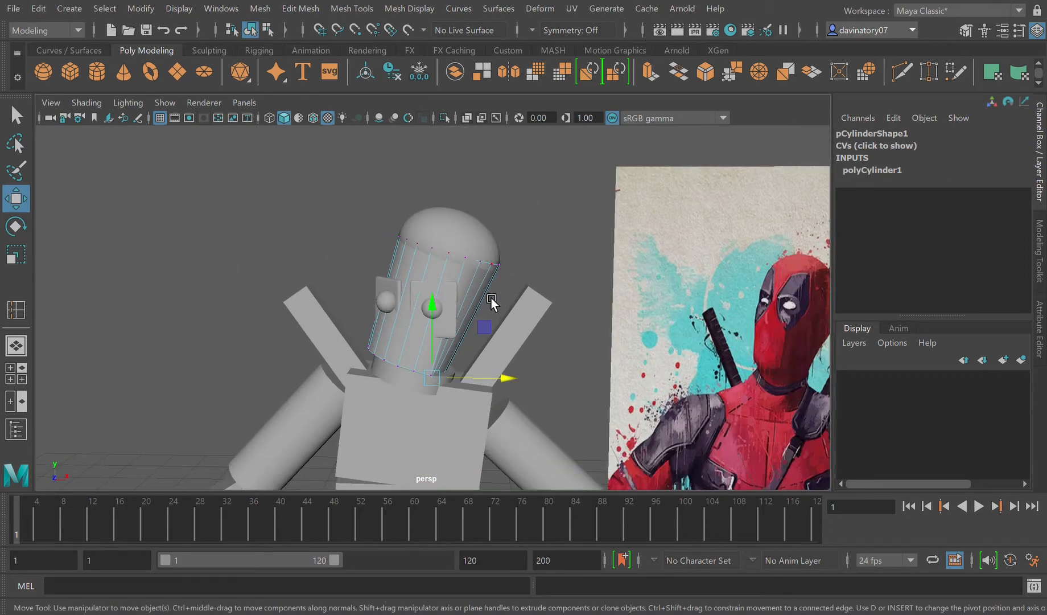
pyautogui.moveTo(471, 260); pyautogui.dragTo(531, 273)
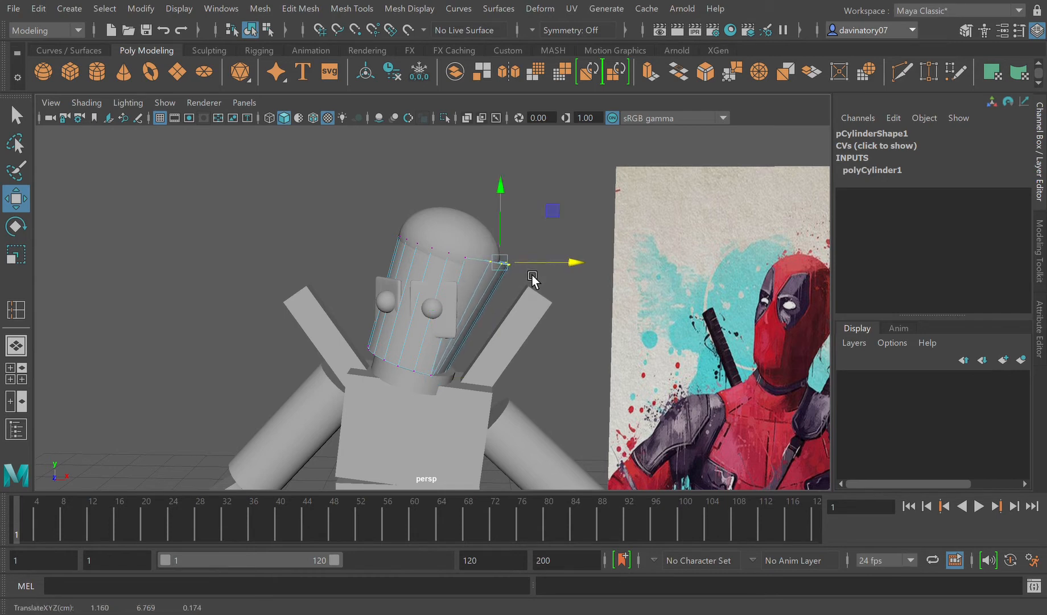
pyautogui.press('3')
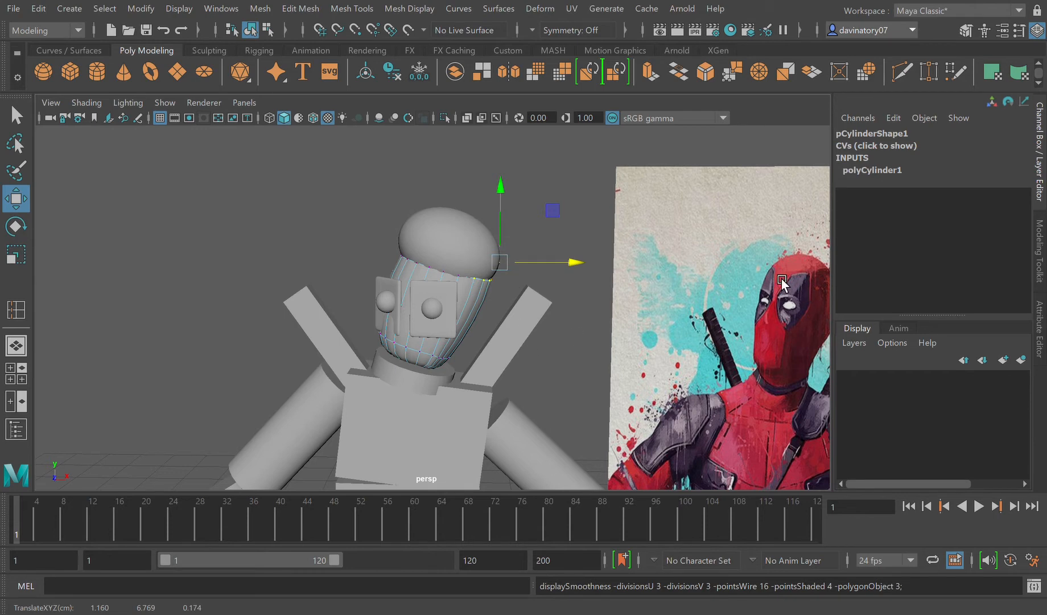
pyautogui.press('1')
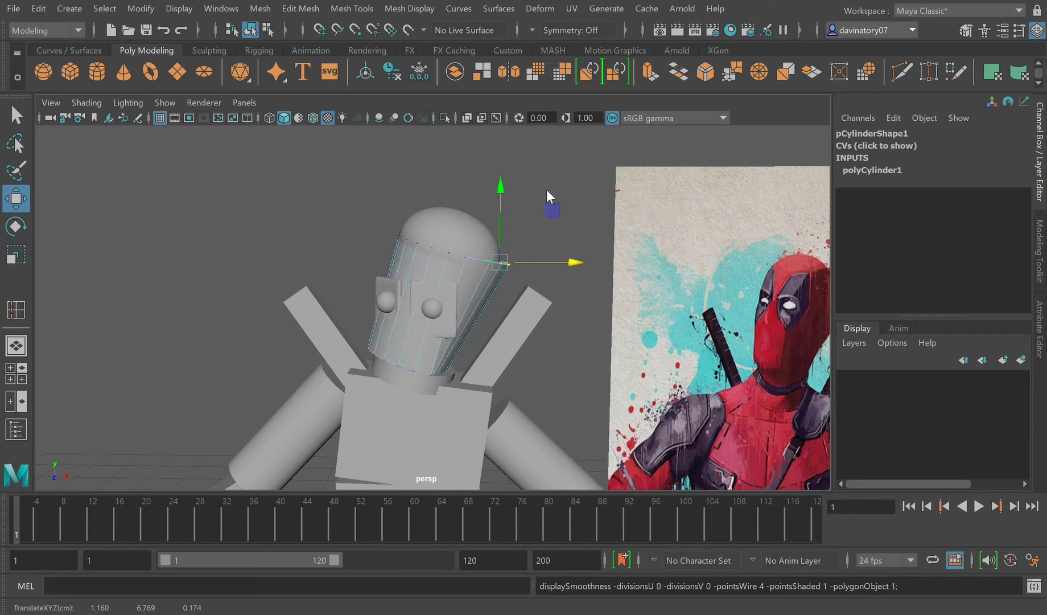
# Step: Insert an edge loop near the head cylinder's top rim, undoing the misplaced first cut, and preview the mesh smoothed
pyautogui.press('F8')
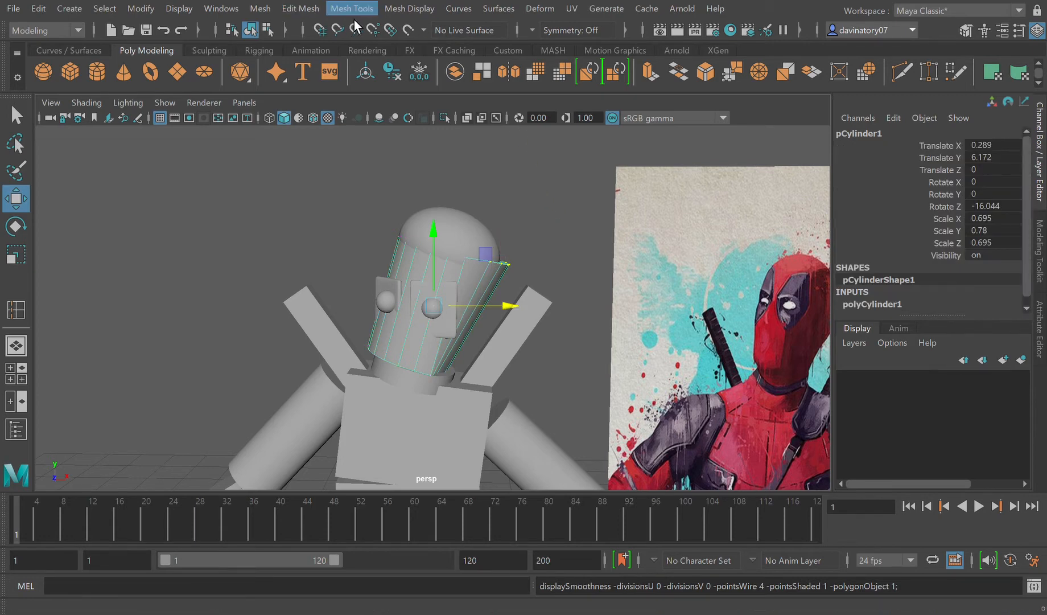
pyautogui.click(334, 13)
pyautogui.click(401, 130)
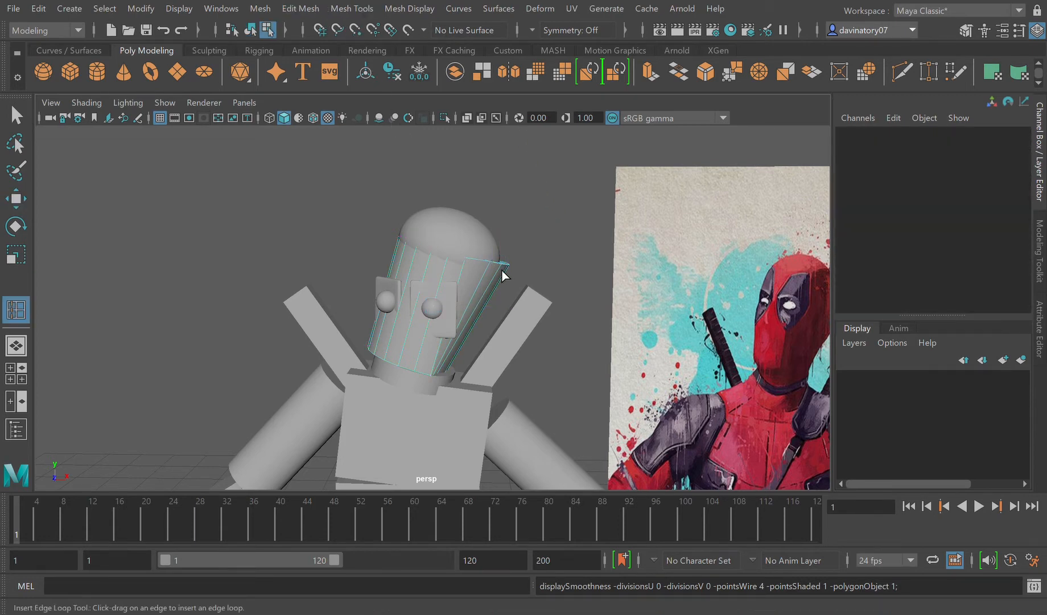
pyautogui.moveTo(502, 268); pyautogui.dragTo(501, 267)
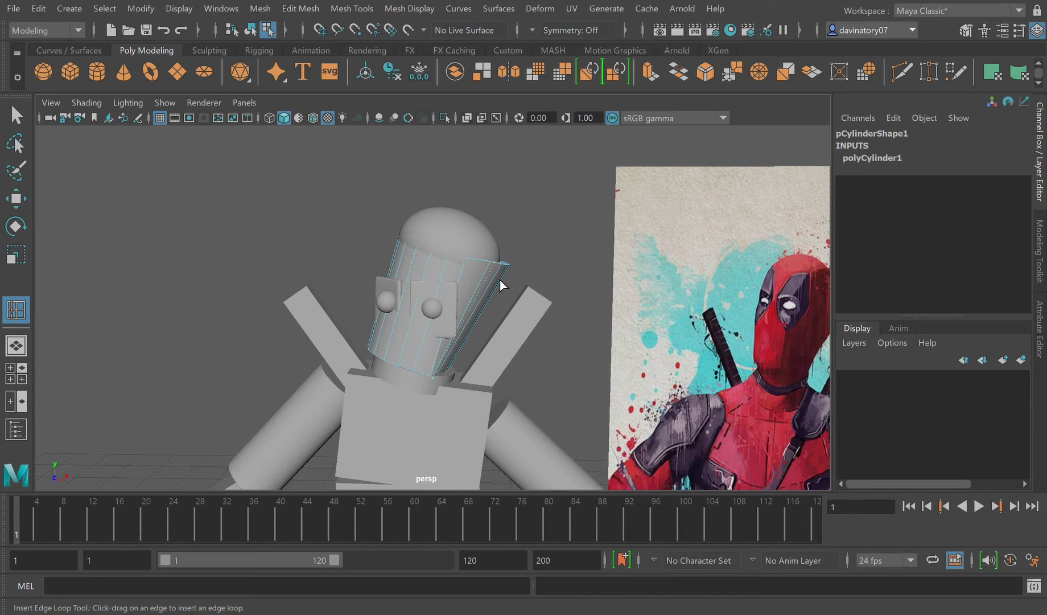
pyautogui.moveTo(500, 280); pyautogui.dragTo(500, 278)
pyautogui.hotkey('ctrl', 'z')
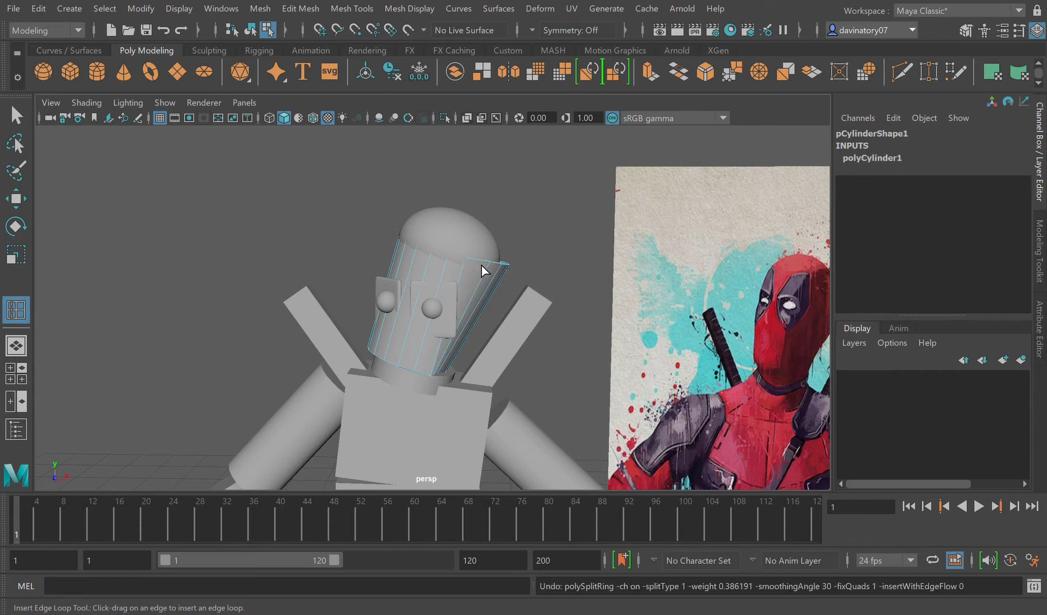
pyautogui.click(511, 286)
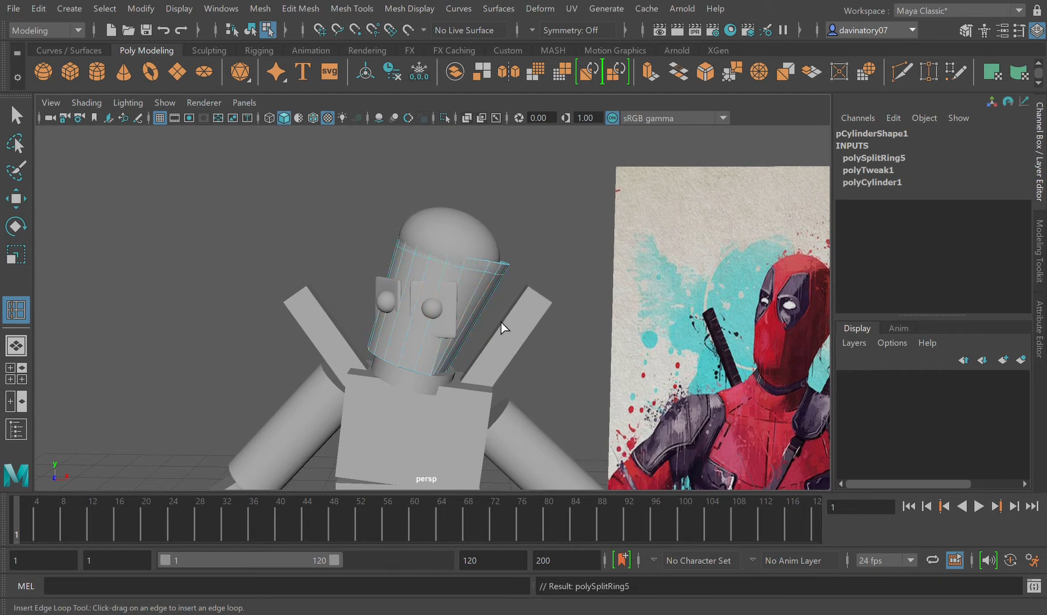
pyautogui.press('3')
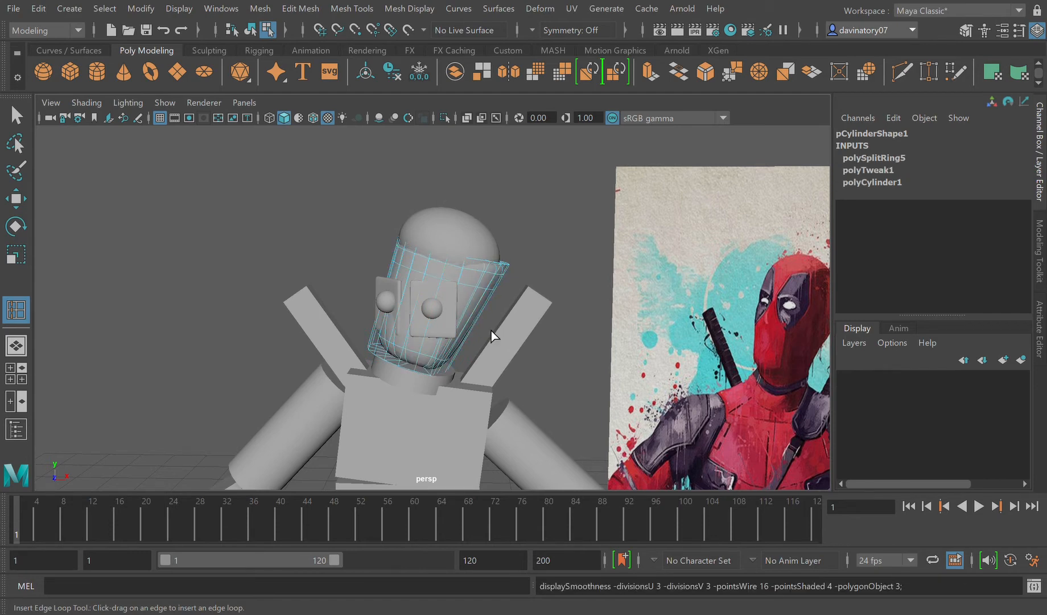
pyautogui.press('1')
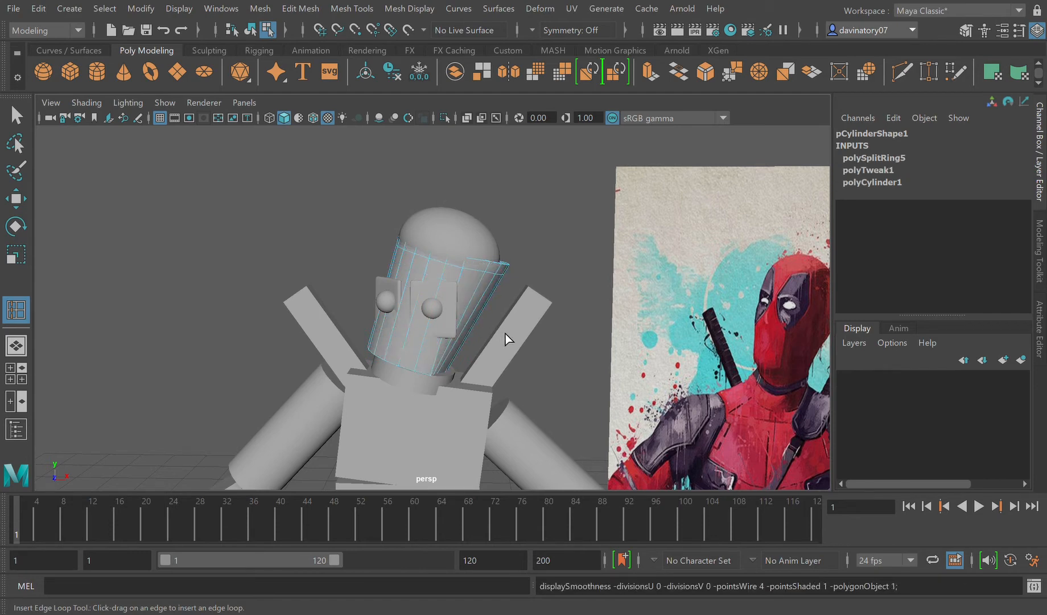
# Step: Widen the dome on top of the head to Scale X 0.722 and shift it to Translate X 0.558 over the widened rim
pyautogui.click(504, 193)
pyautogui.click(459, 290)
pyautogui.click(476, 286)
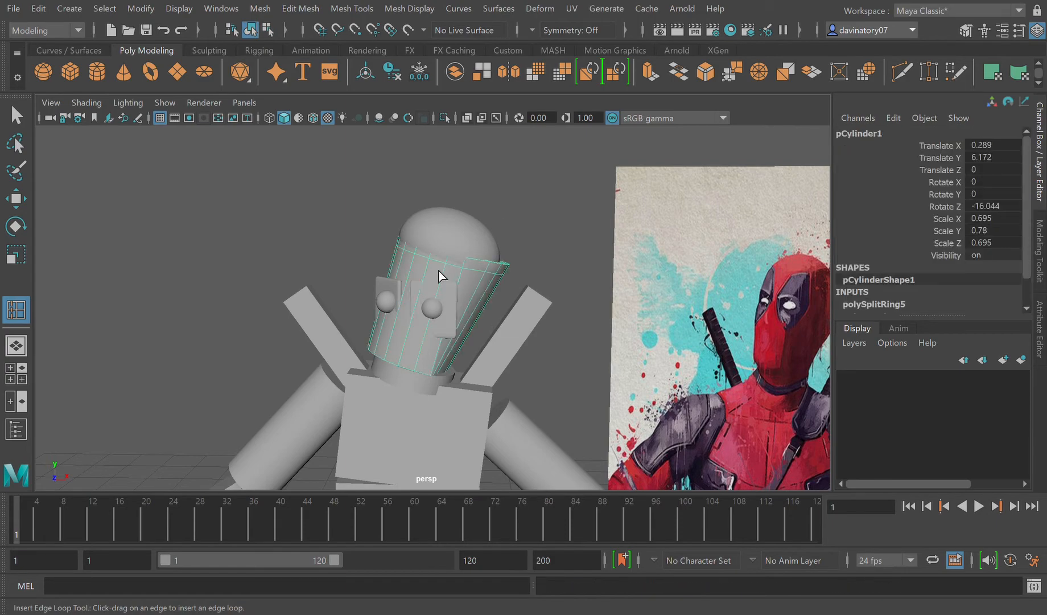
pyautogui.click(467, 241)
pyautogui.keyDown('alt'); pyautogui.moveTo(509, 276); pyautogui.dragTo(484, 295); pyautogui.keyUp('alt')
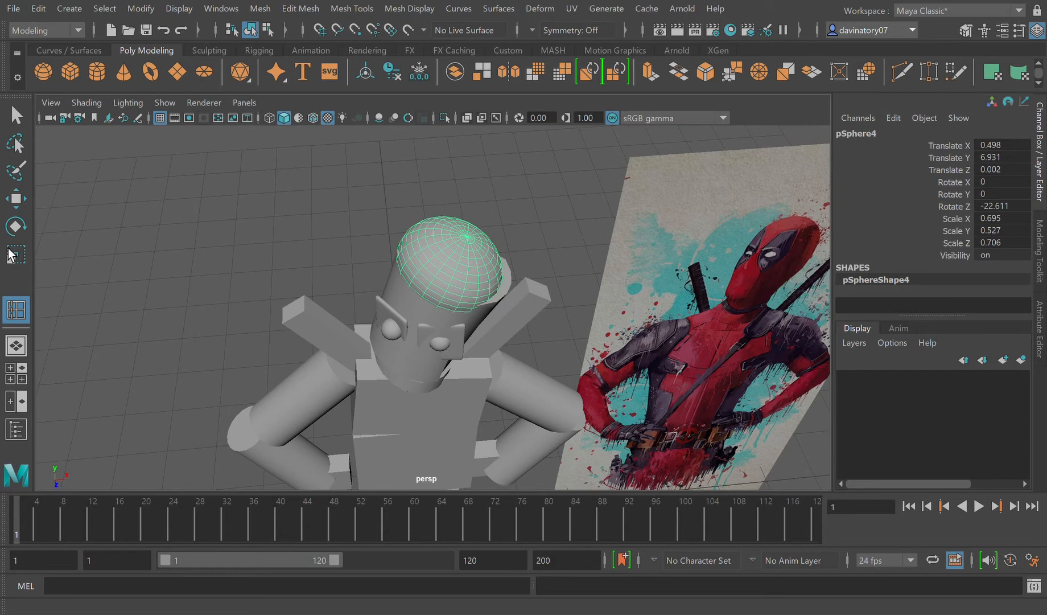
pyautogui.click(16, 199)
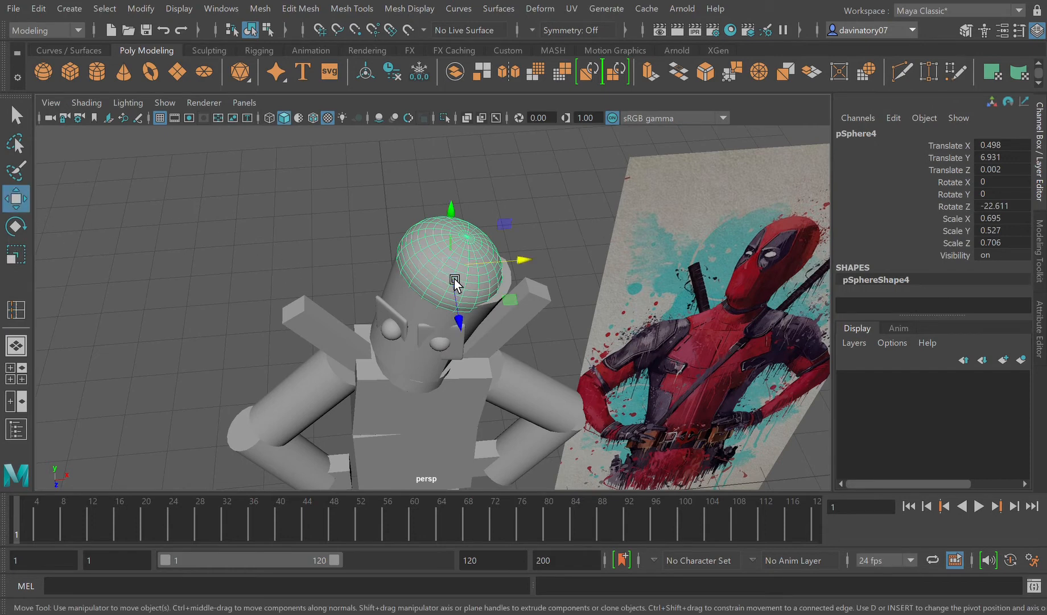
pyautogui.moveTo(482, 270); pyautogui.dragTo(492, 265)
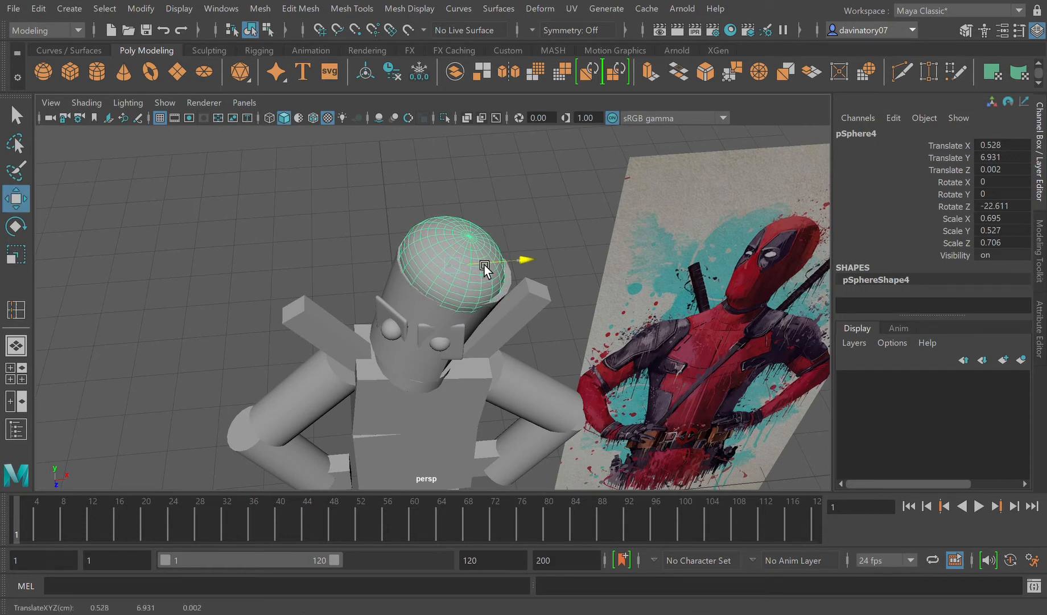
pyautogui.click(16, 255)
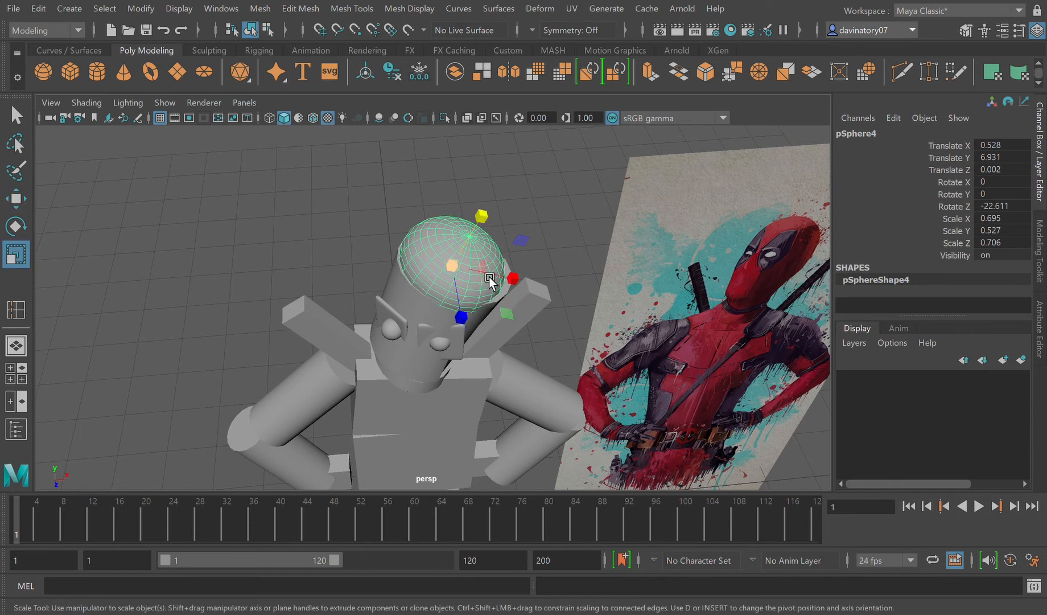
pyautogui.moveTo(489, 279); pyautogui.dragTo(493, 314)
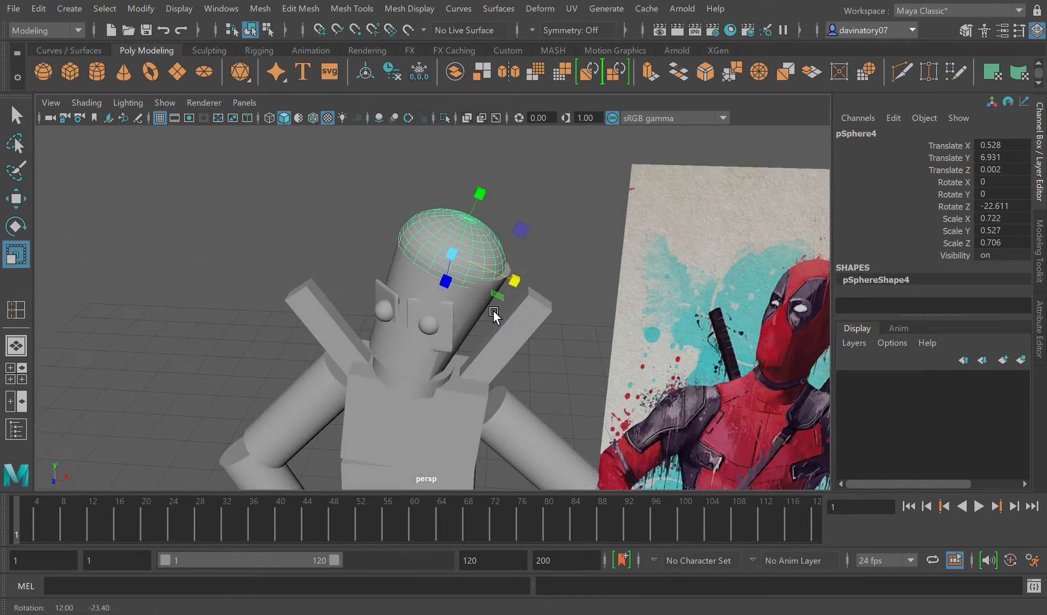
pyautogui.click(25, 206)
pyautogui.moveTo(495, 253); pyautogui.dragTo(501, 281)
# Step: Duplicate an eye sphere and move the copy to the elbow farthest from the reference image, at Translate X -2.748 and Translate Y 3.832
pyautogui.scroll(-4, 489, 303)
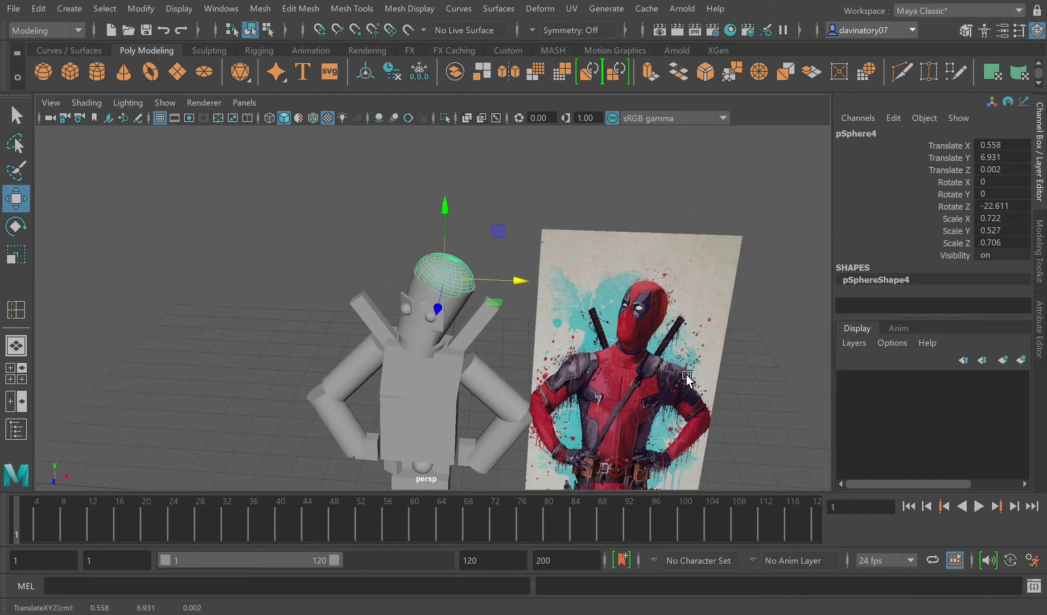
pyautogui.keyDown('alt'); pyautogui.moveTo(567, 406); pyautogui.dragTo(570, 376); pyautogui.keyUp('alt')
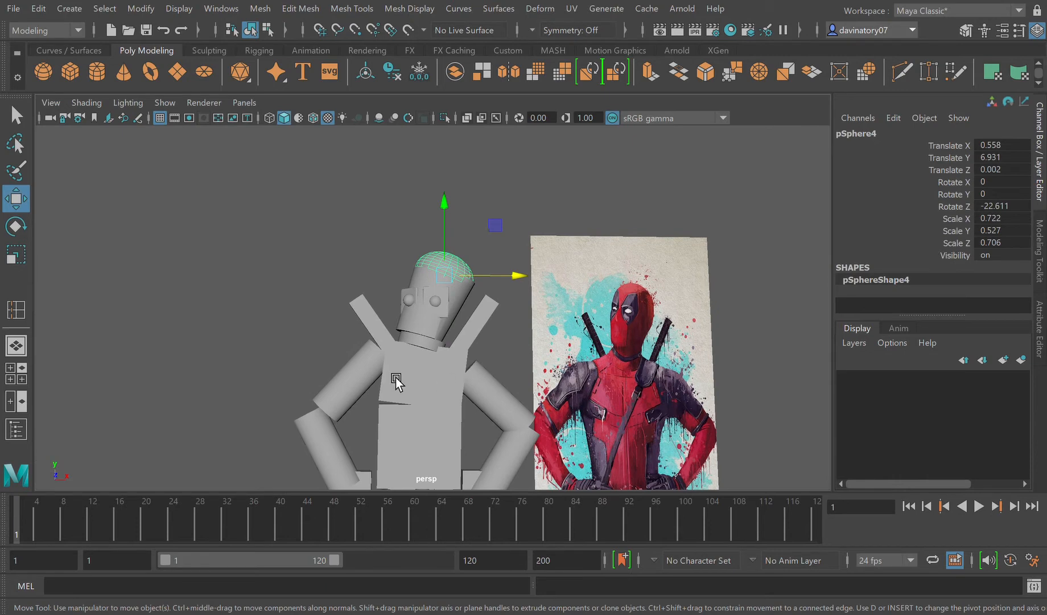
pyautogui.click(342, 459)
pyautogui.moveTo(392, 453); pyautogui.dragTo(430, 474)
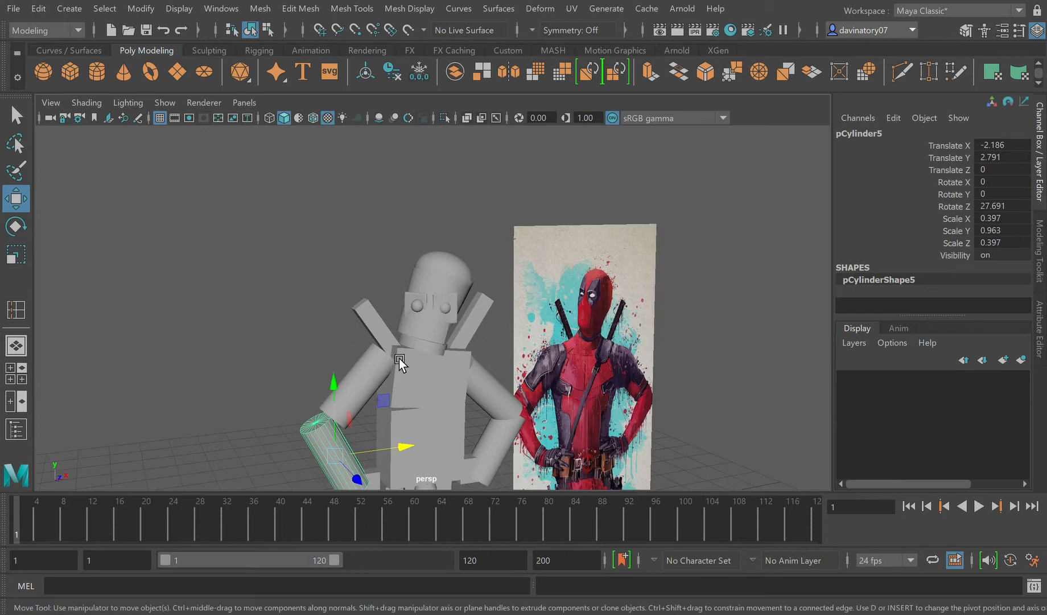
pyautogui.click(421, 308)
pyautogui.hotkey('ctrl', 'd')
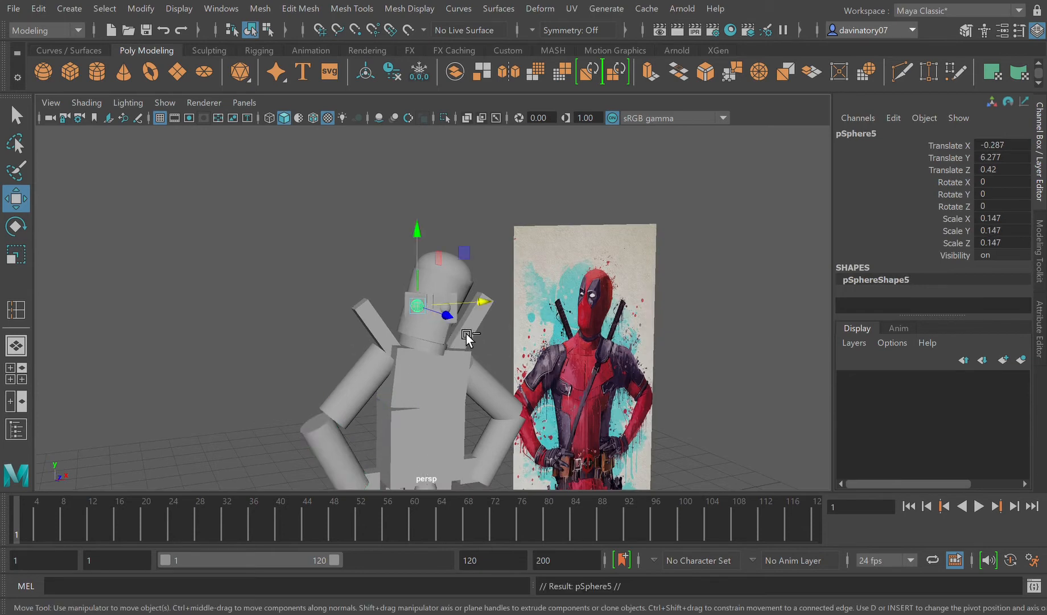
pyautogui.moveTo(484, 306); pyautogui.dragTo(329, 356)
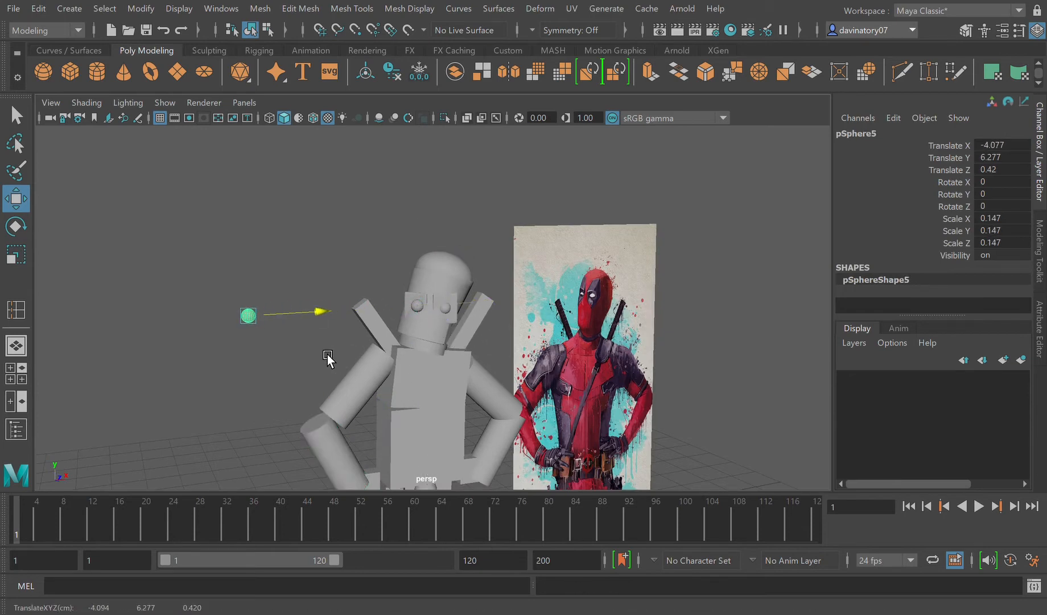
pyautogui.moveTo(259, 262); pyautogui.dragTo(316, 380)
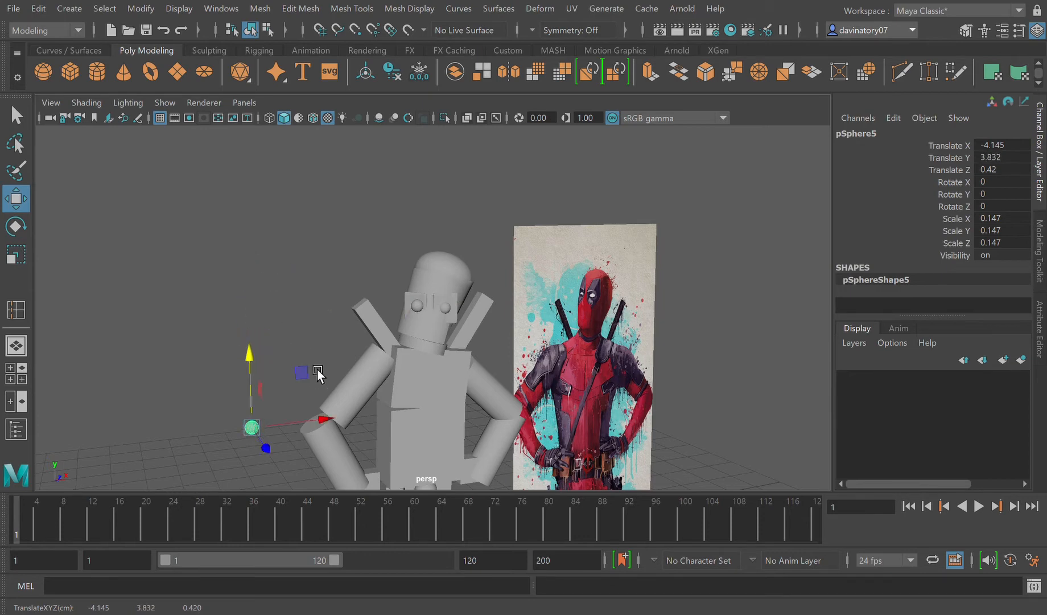
pyautogui.moveTo(341, 422); pyautogui.dragTo(402, 435)
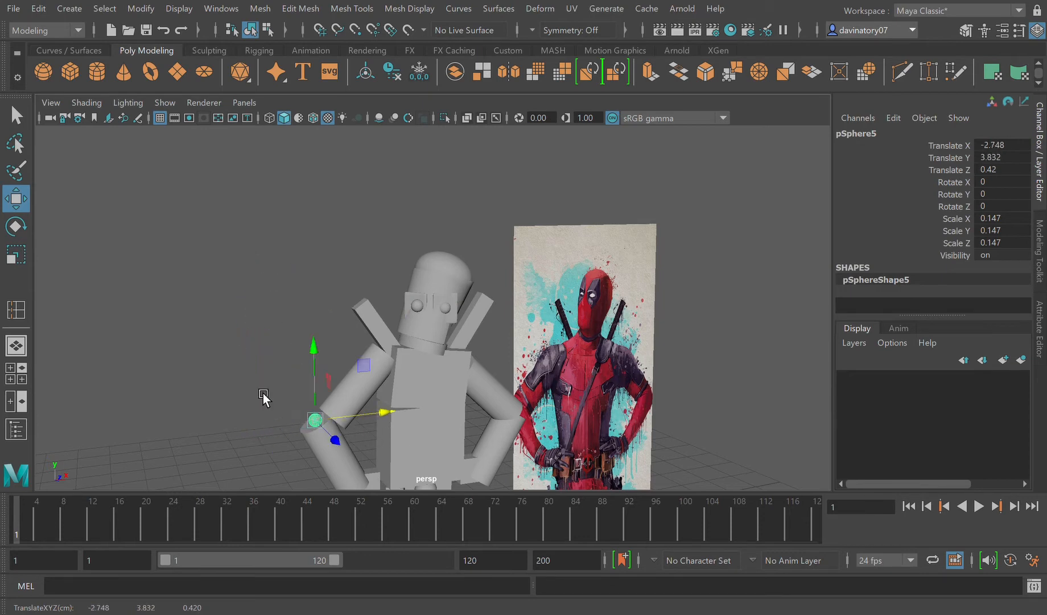
# Step: Scale the new elbow sphere uniformly to 0.358 and move it to Translate Z 0.184
pyautogui.click(28, 257)
pyautogui.moveTo(315, 420)
pyautogui.mouseDown()
pyautogui.moveTo(375, 433)
pyautogui.moveTo(379, 458)
pyautogui.moveTo(318, 452)
pyautogui.moveTo(370, 484)
pyautogui.moveTo(334, 449)
pyautogui.moveTo(298, 450)
pyautogui.moveTo(317, 437)
pyautogui.mouseUp()
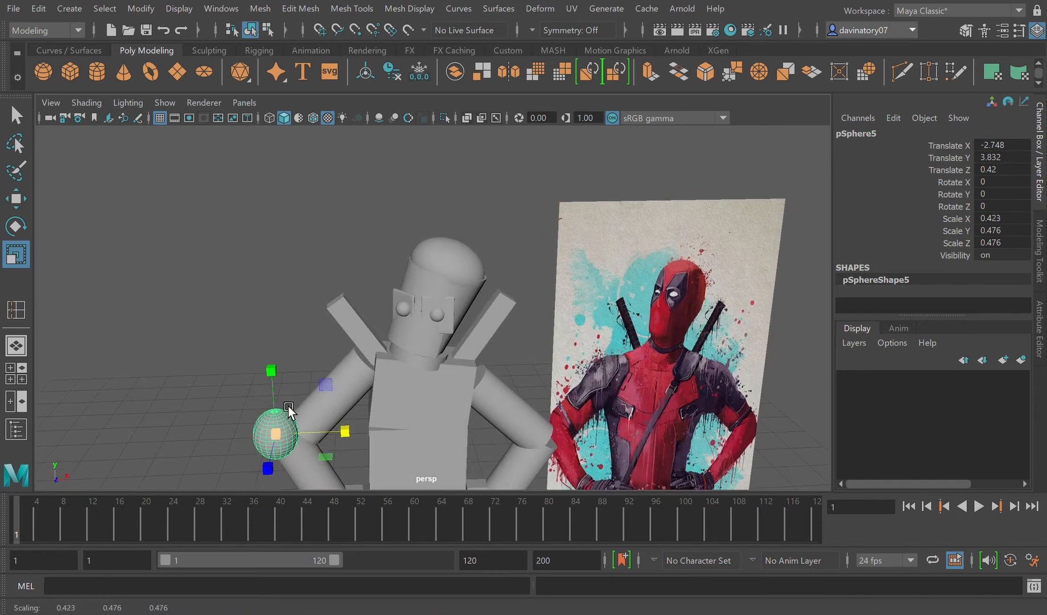
pyautogui.click(289, 410)
pyautogui.click(303, 453)
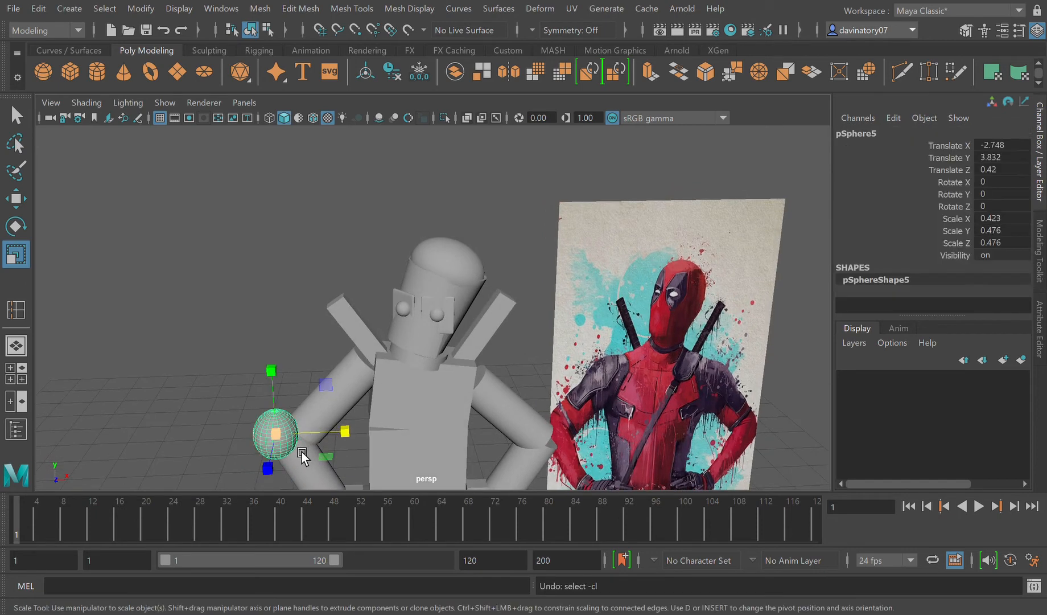
pyautogui.hotkey('ctrl', 'z')
pyautogui.moveTo(290, 450); pyautogui.dragTo(276, 437)
pyautogui.click(19, 210)
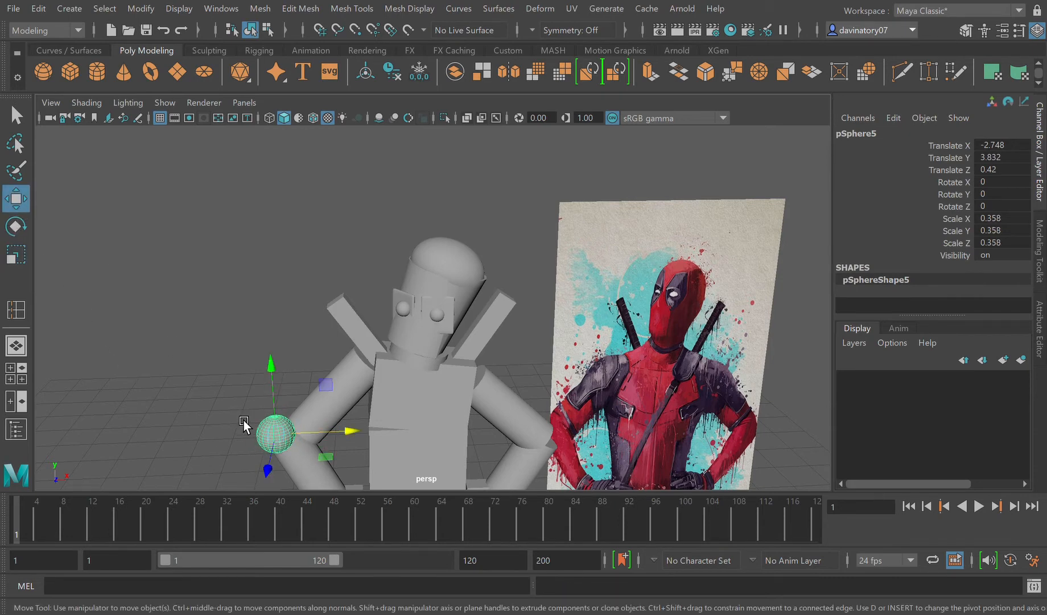
pyautogui.moveTo(268, 467); pyautogui.dragTo(358, 444)
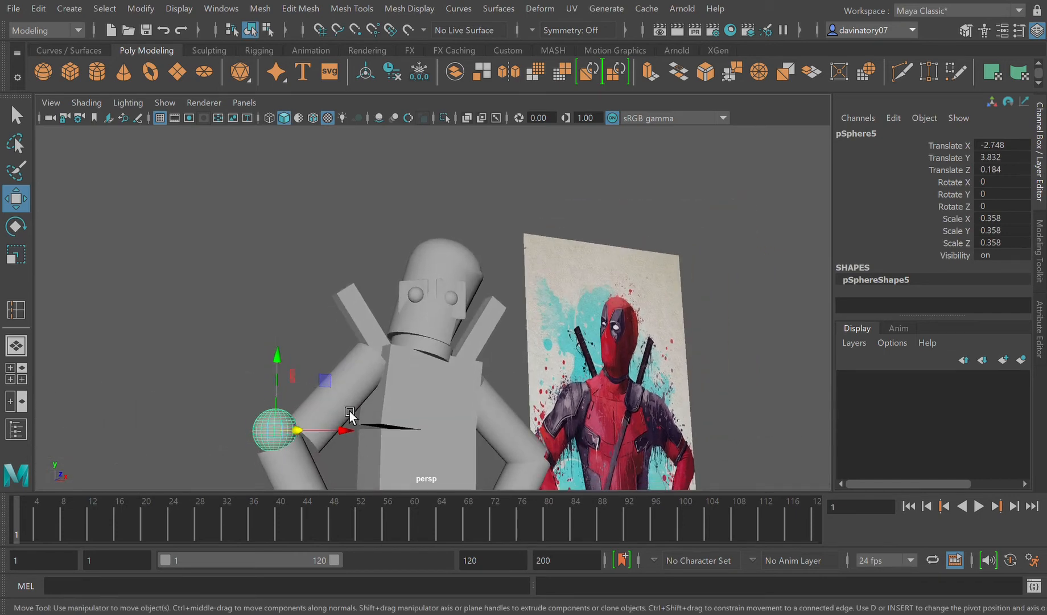
# Step: Move the upper arm cylinder above the elbow sphere to Translate Y 4.598 and lengthen it to Scale Y 1.124
pyautogui.click(347, 371)
pyautogui.moveTo(349, 370); pyautogui.dragTo(345, 342, button='middle')
pyautogui.moveTo(399, 376); pyautogui.dragTo(385, 375)
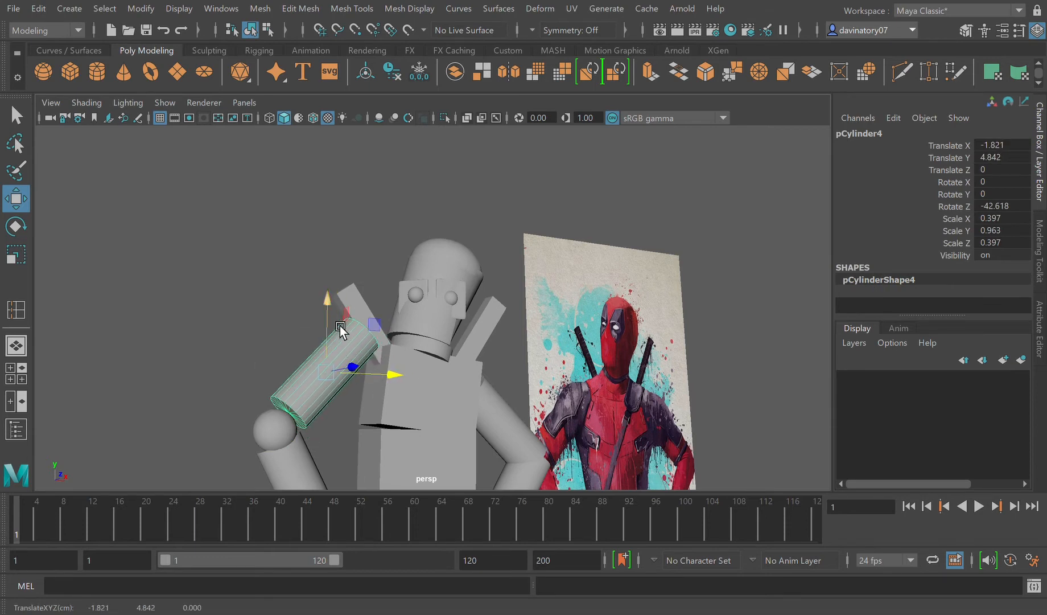
pyautogui.moveTo(340, 328); pyautogui.dragTo(338, 344)
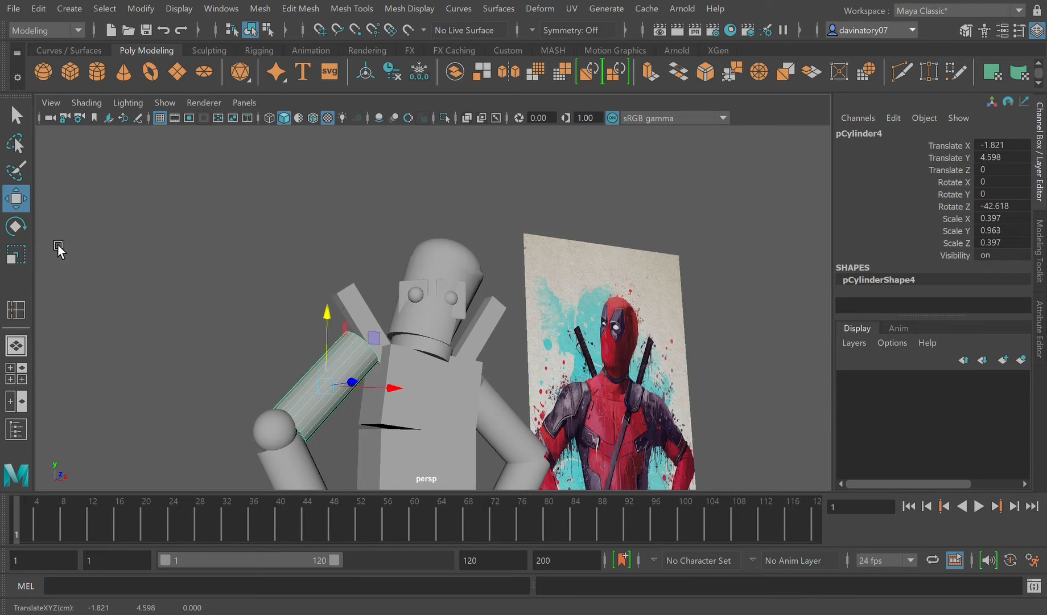
pyautogui.click(16, 255)
pyautogui.moveTo(379, 337); pyautogui.dragTo(396, 330)
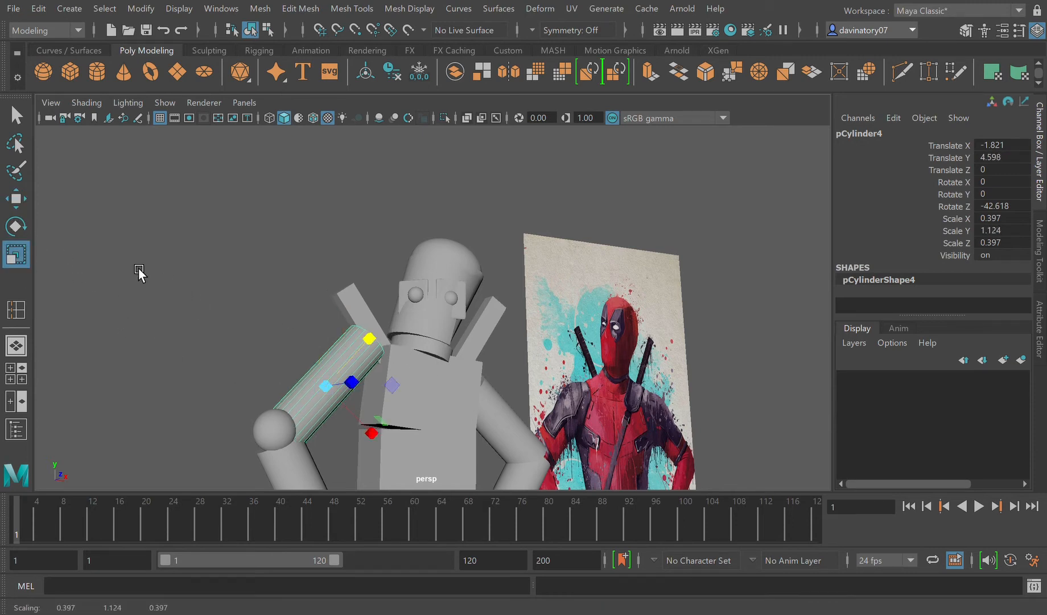
# Step: Rotate the same upper arm cylinder to Rotate Z -47.952 and shift it to Translate Z 0.135 to line up with the elbow sphere
pyautogui.click(15, 227)
pyautogui.moveTo(276, 365); pyautogui.dragTo(450, 408)
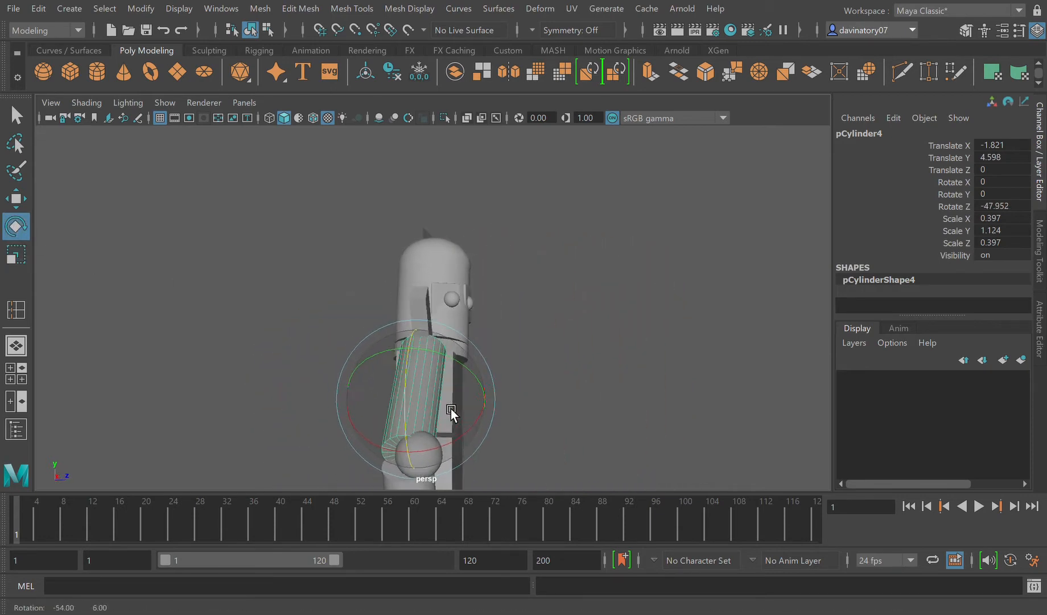
pyautogui.click(15, 198)
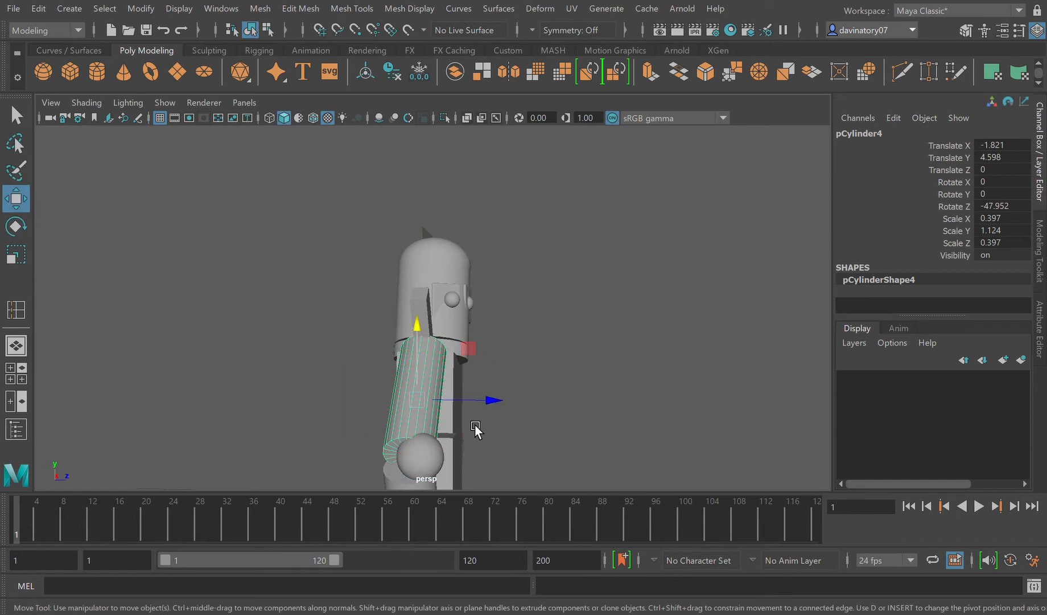
pyautogui.moveTo(484, 408); pyautogui.dragTo(497, 406)
pyautogui.keyDown('alt'); pyautogui.moveTo(496, 449); pyautogui.dragTo(434, 424); pyautogui.keyUp('alt')
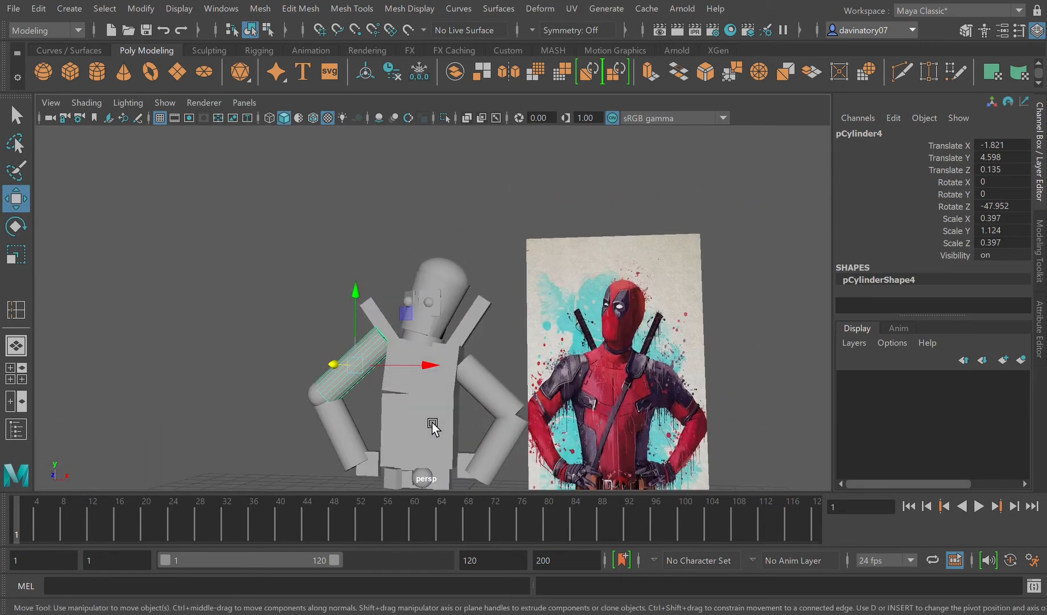
# Step: Raise the opposite upper arm to Translate Y 4.349 and place a duplicate of the elbow sphere at its elbow, at Translate 2.619, 3.496, -0.028
pyautogui.click(506, 402)
pyautogui.moveTo(497, 357); pyautogui.dragTo(494, 340)
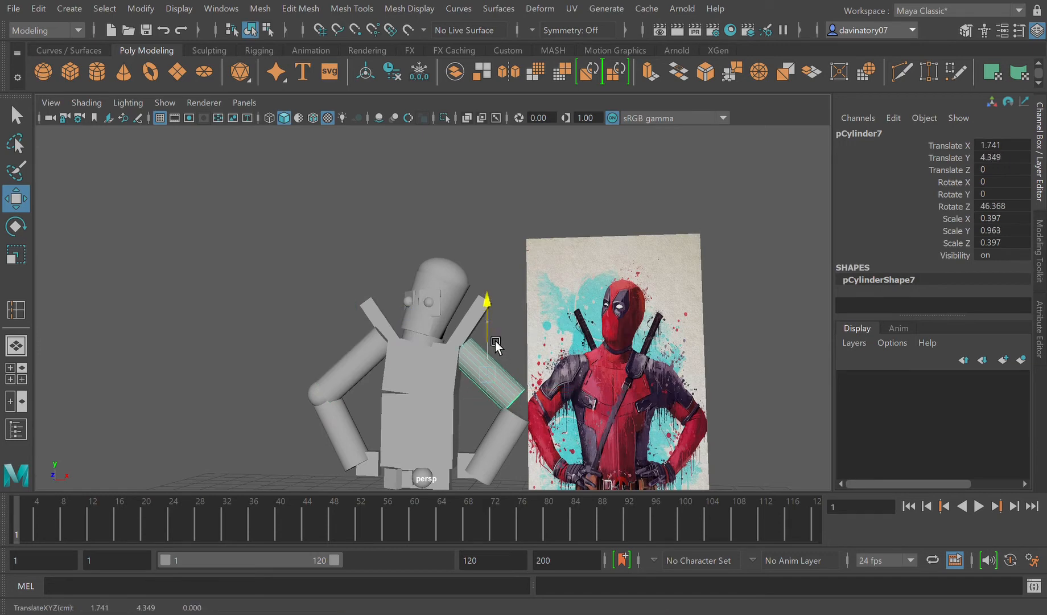
pyautogui.click(333, 396)
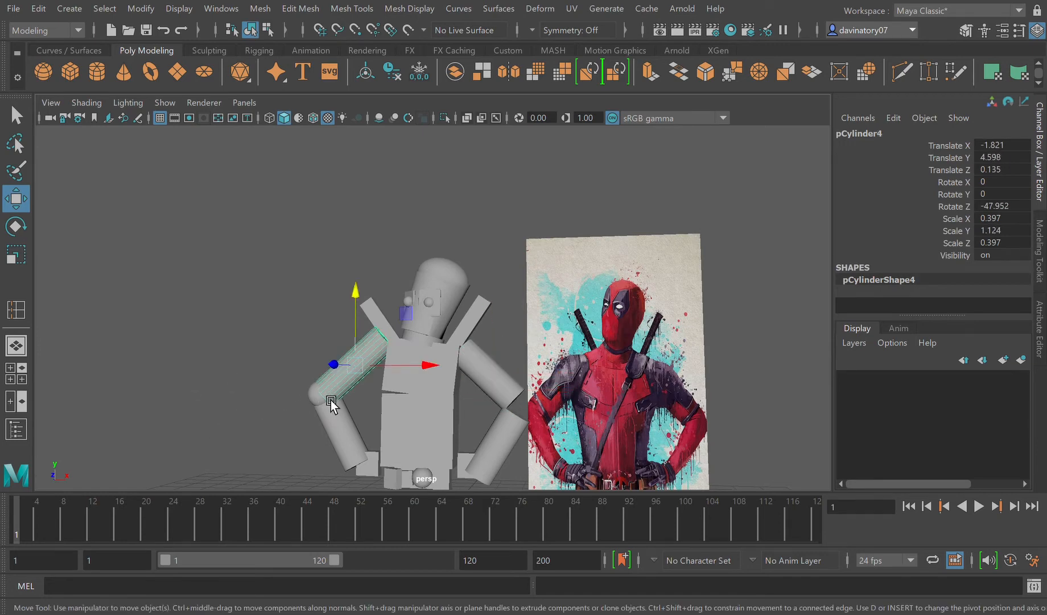
pyautogui.click(331, 401)
pyautogui.hotkey('ctrl', 'd')
pyautogui.moveTo(389, 398); pyautogui.dragTo(586, 397)
pyautogui.moveTo(530, 353); pyautogui.dragTo(530, 369)
pyautogui.keyDown('alt'); pyautogui.moveTo(580, 437); pyautogui.dragTo(498, 431); pyautogui.keyUp('alt')
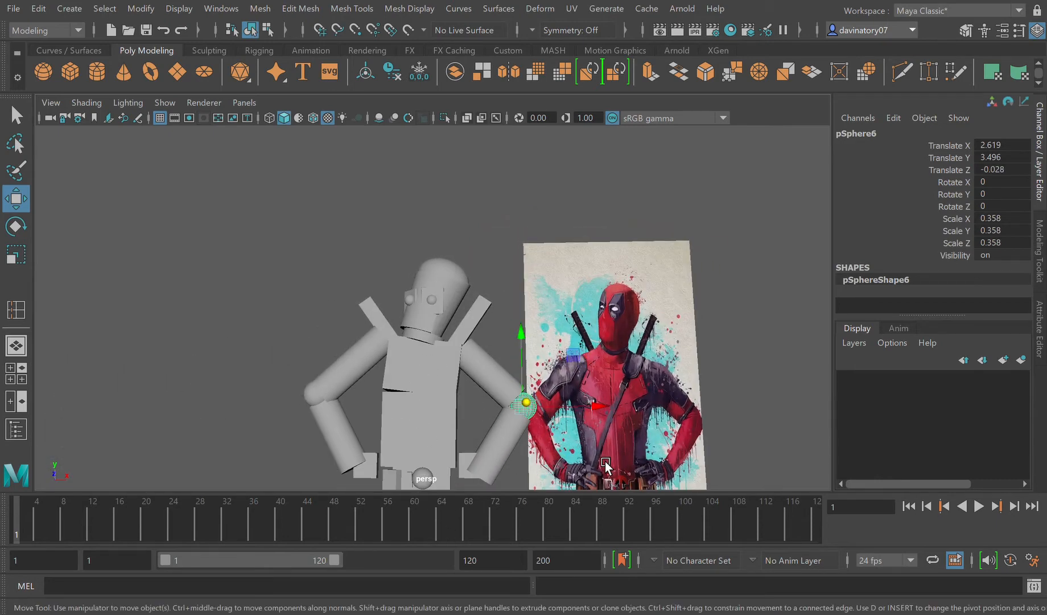
# Step: Insert four edge loops on the lower torso block, close to its upper, lower and side borders
pyautogui.click(429, 432)
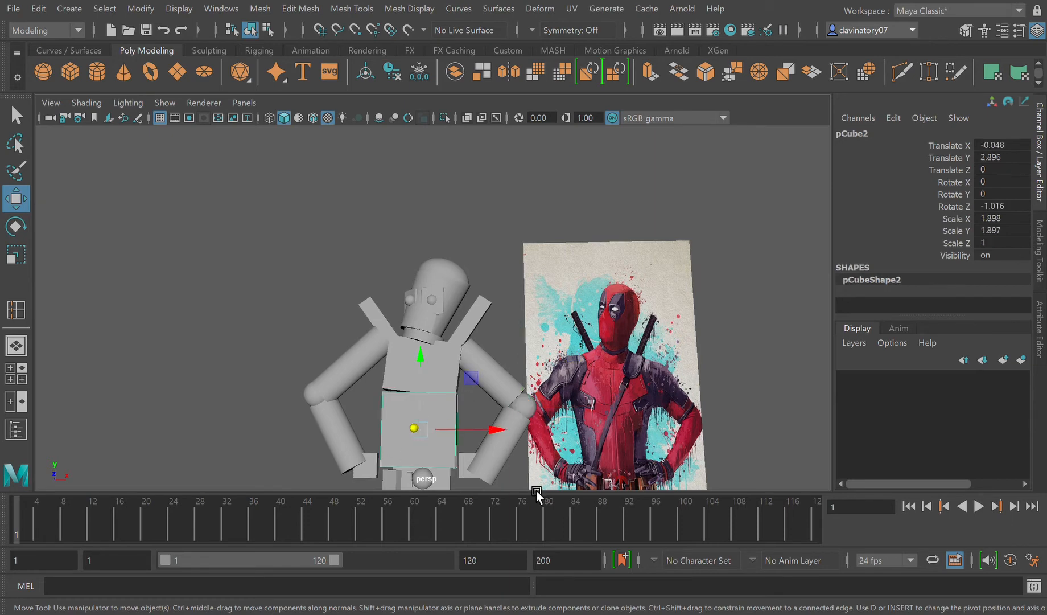
pyautogui.click(347, 14)
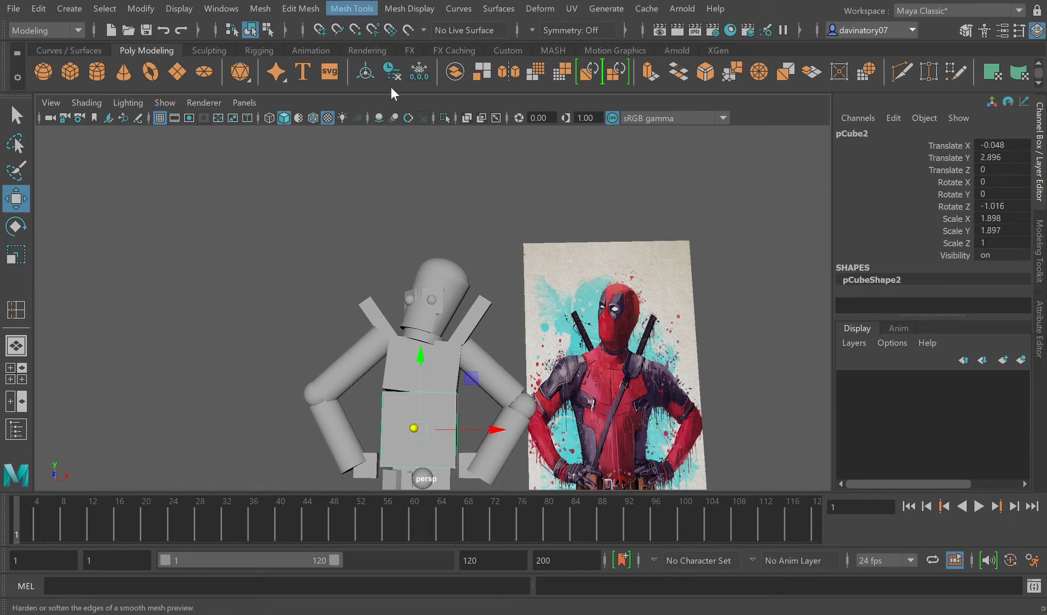
pyautogui.click(395, 121)
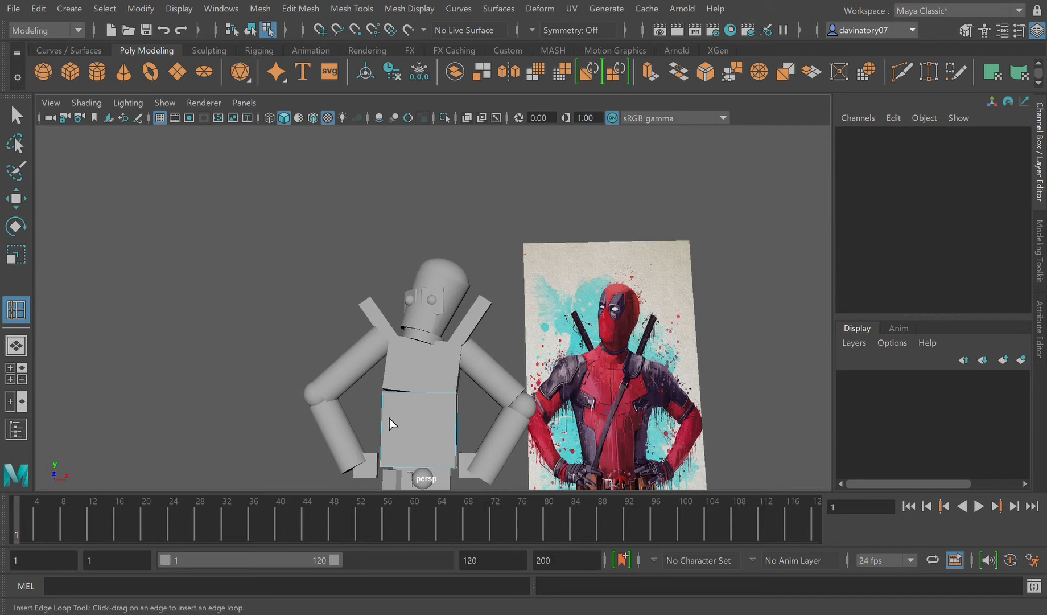
pyautogui.moveTo(392, 404); pyautogui.dragTo(400, 397)
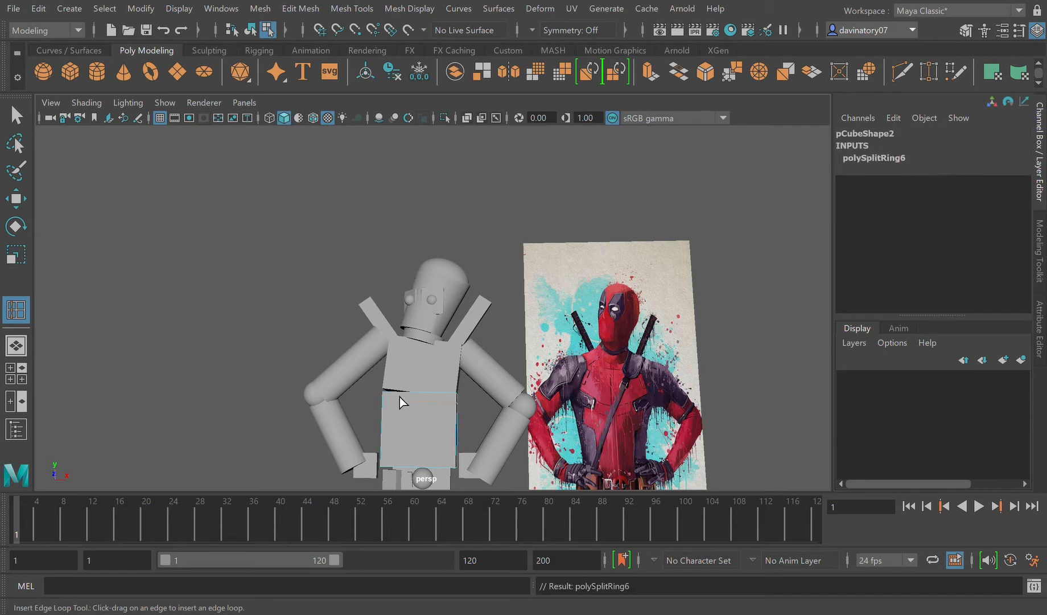
pyautogui.click(398, 401)
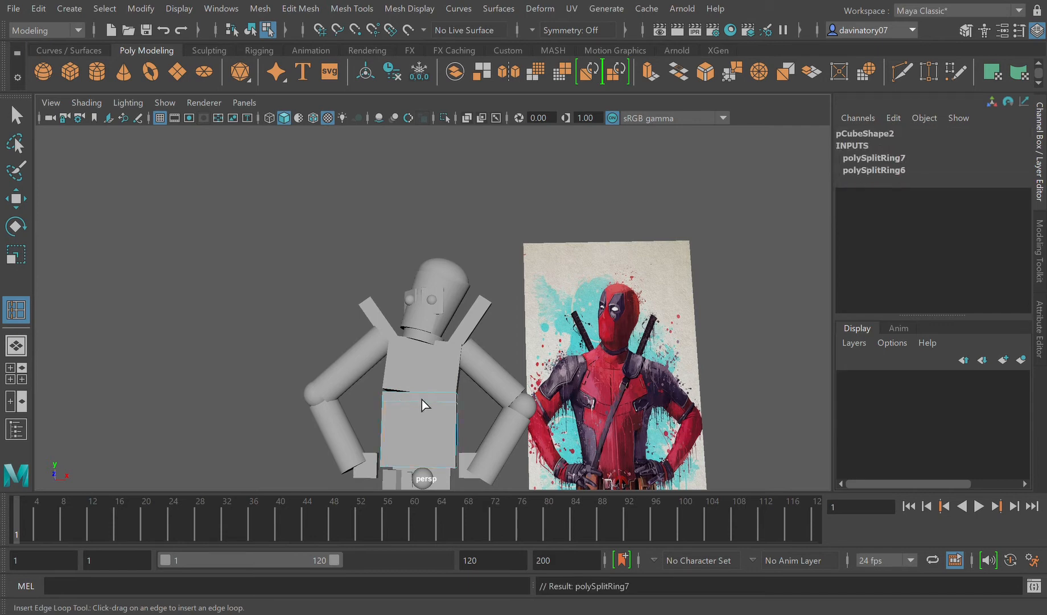
pyautogui.click(453, 402)
pyautogui.moveTo(395, 462); pyautogui.dragTo(398, 463)
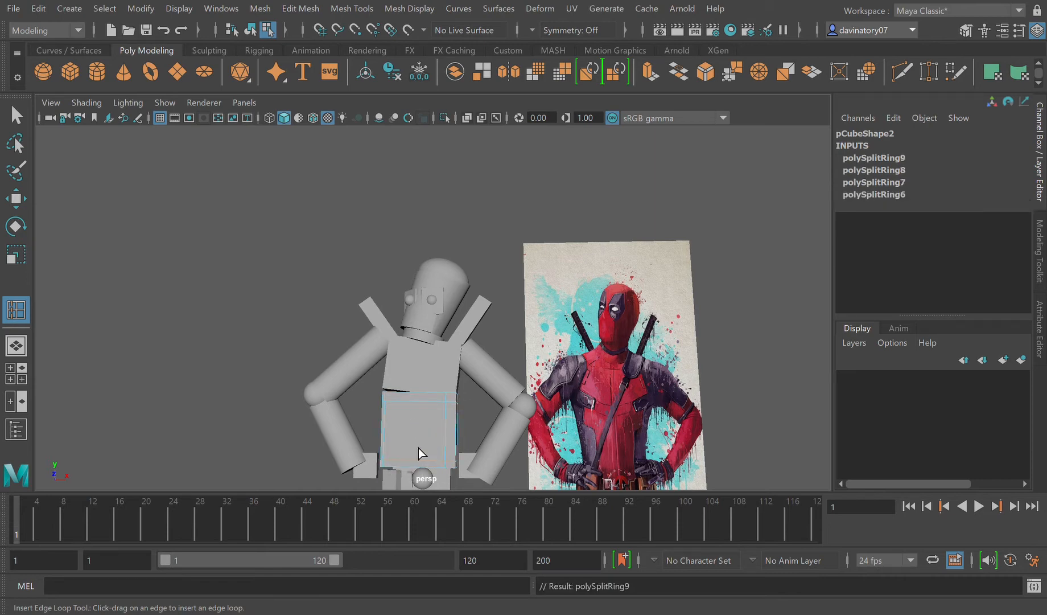
# Step: Preview the lower torso block smoothed, return it to unsmoothed display and leave the Insert Edge Loop tool
pyautogui.press('3')
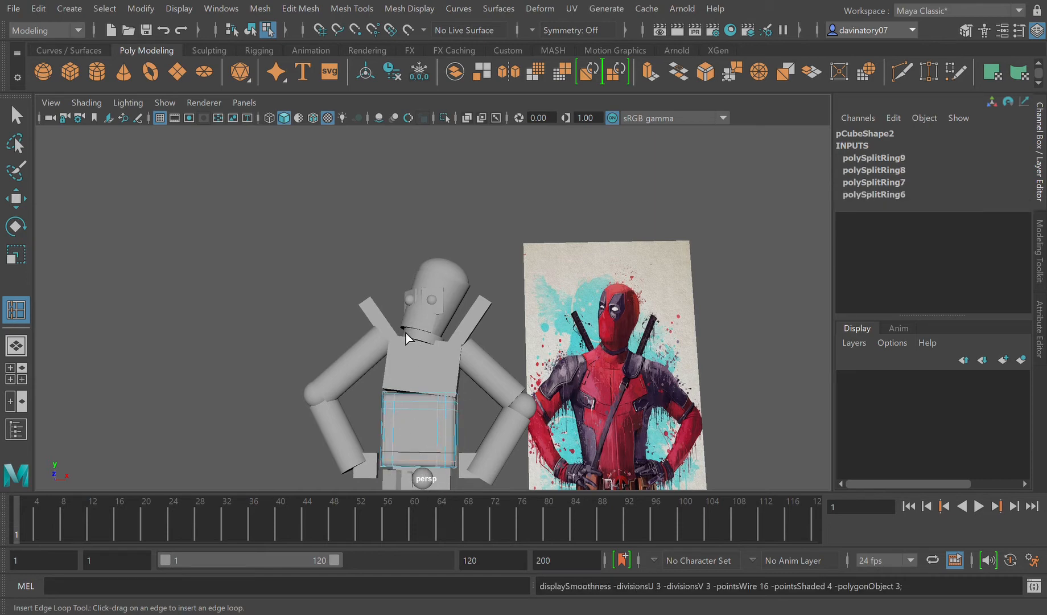
pyautogui.press('1')
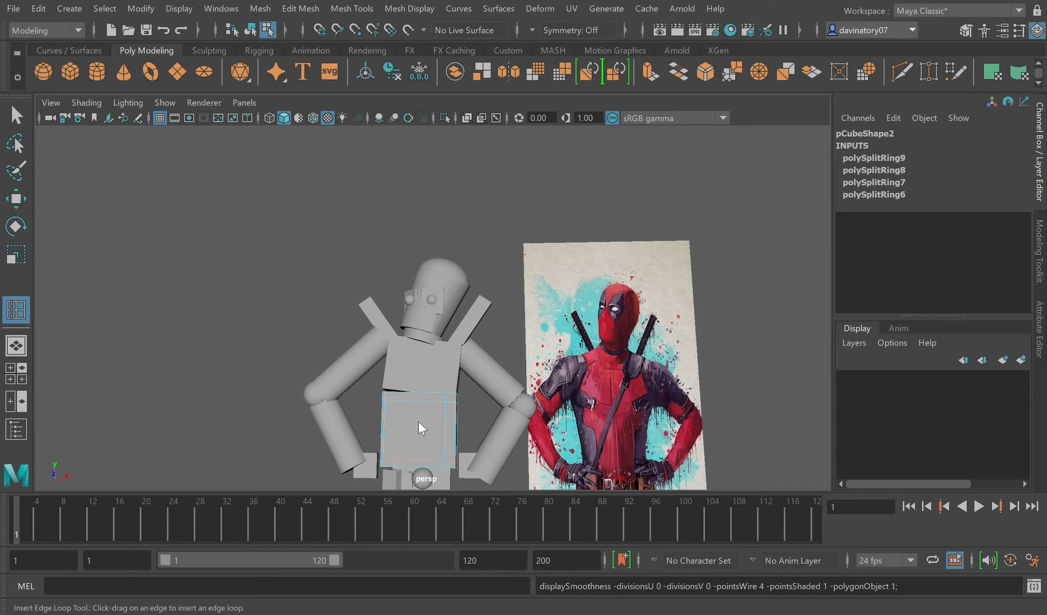
pyautogui.click(473, 186)
pyautogui.click(395, 438)
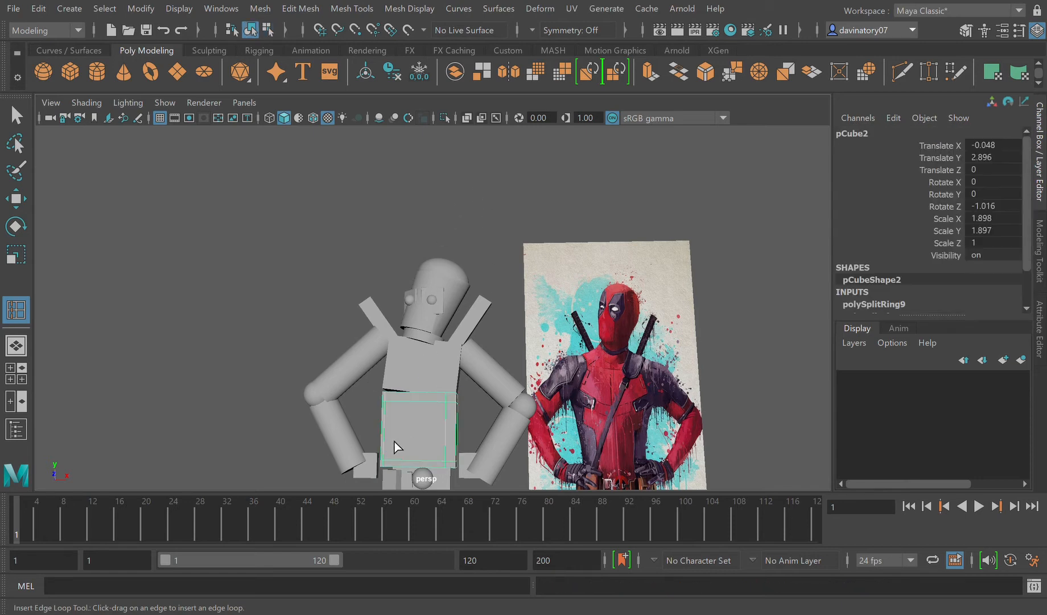
pyautogui.click(26, 123)
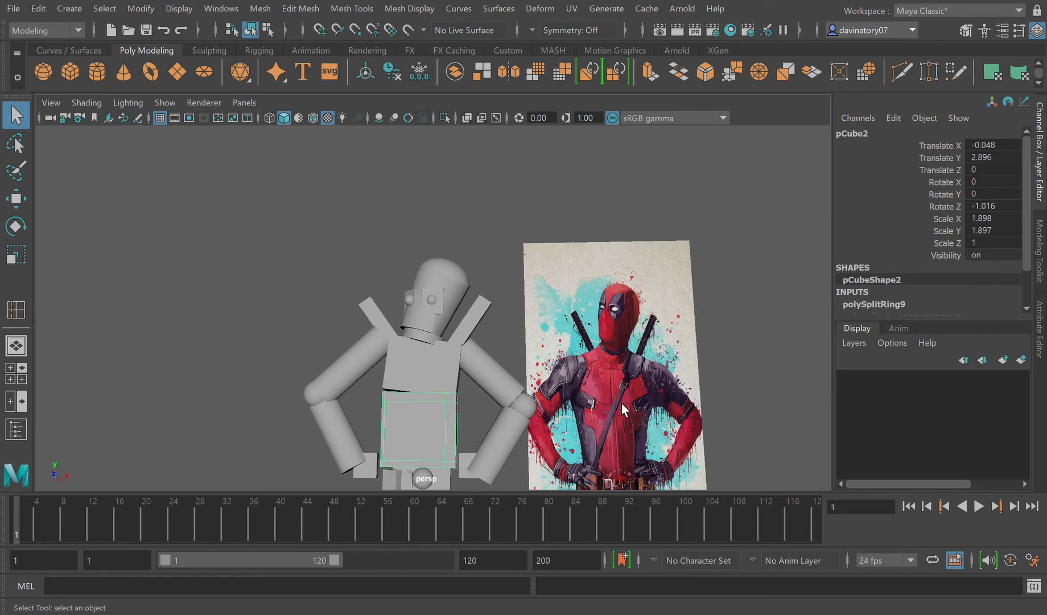
# Step: Insert four edge loops on the chest block, close to its lower, upper and side borders
pyautogui.click(433, 387)
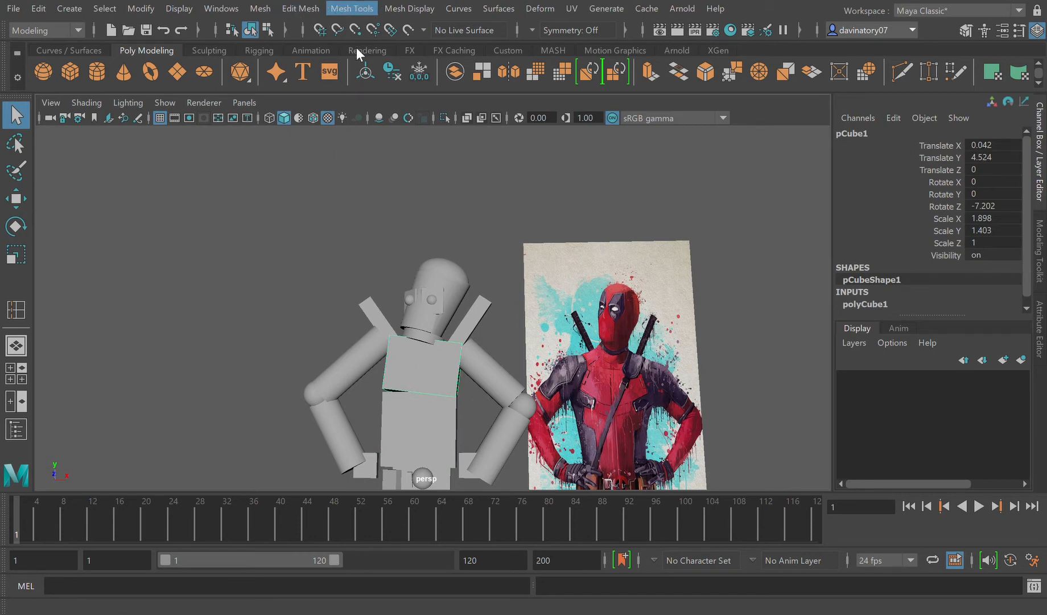
pyautogui.click(378, 125)
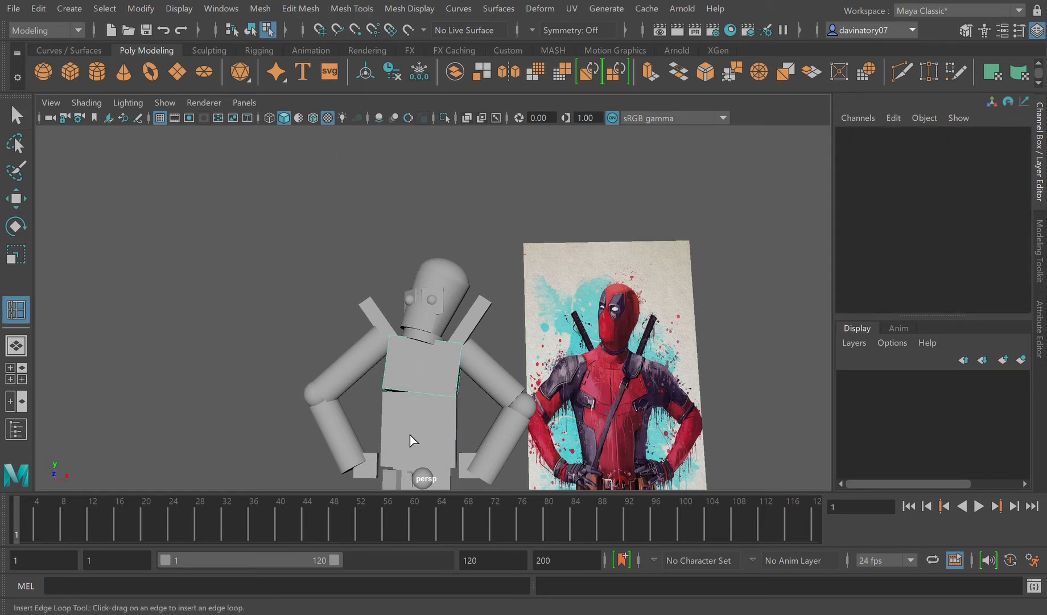
pyautogui.click(393, 394)
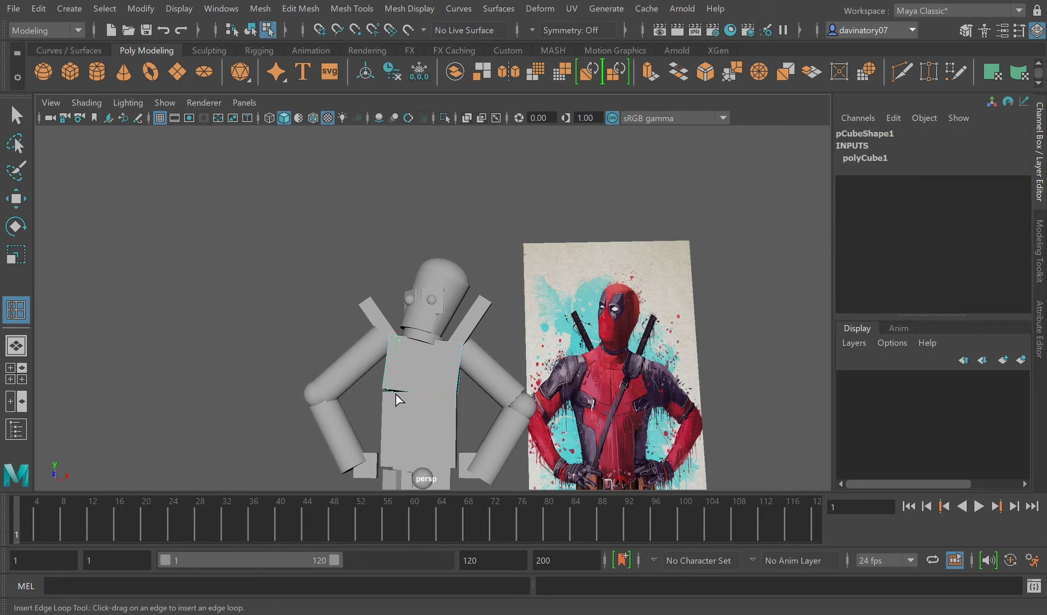
pyautogui.click(393, 387)
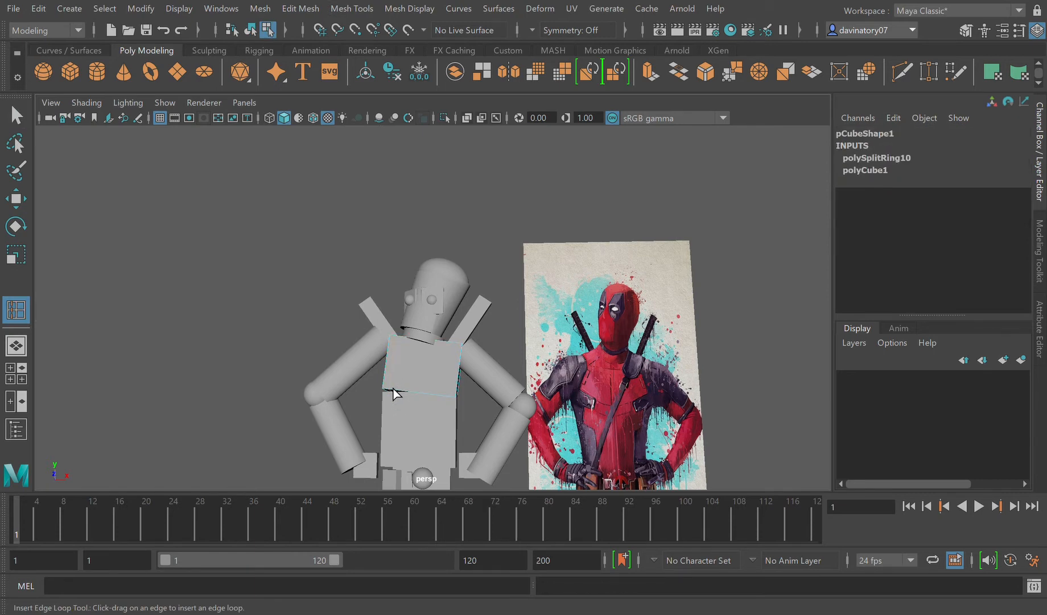
pyautogui.moveTo(391, 391); pyautogui.dragTo(396, 392)
pyautogui.moveTo(394, 353); pyautogui.dragTo(398, 355)
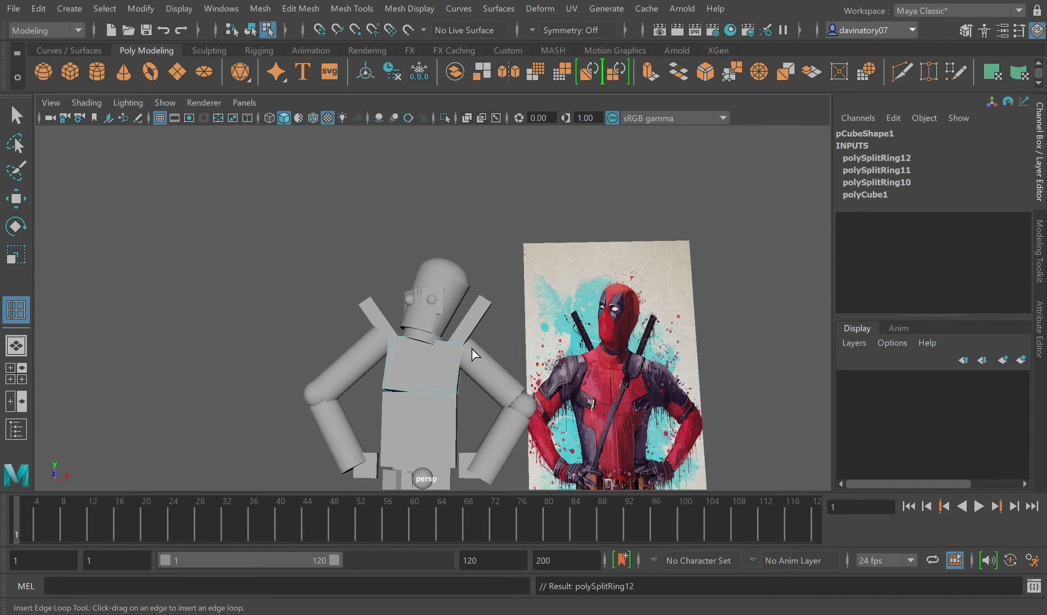
pyautogui.moveTo(462, 356); pyautogui.dragTo(448, 360)
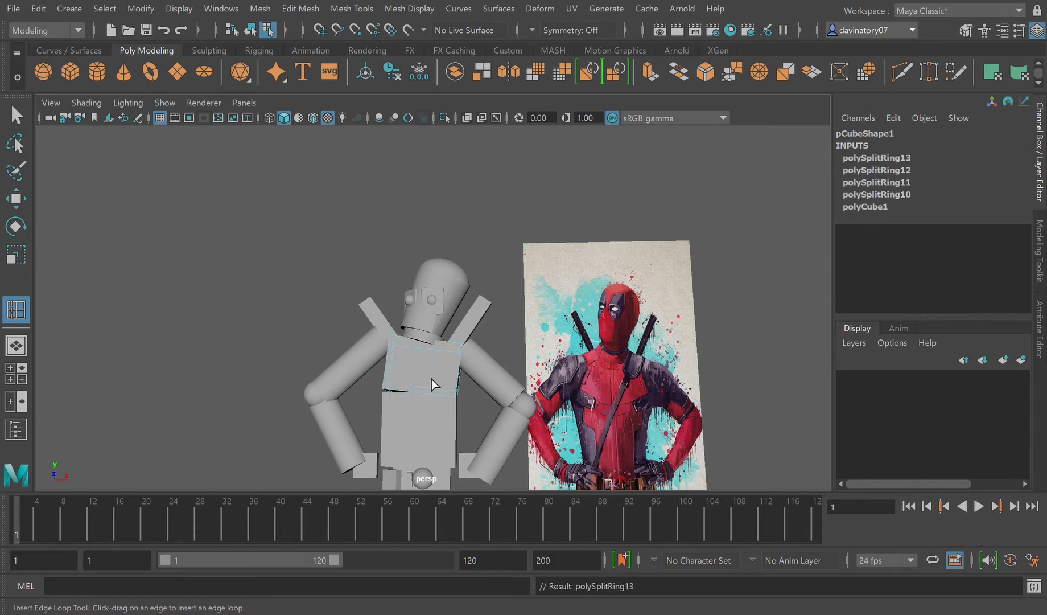
pyautogui.click(476, 210)
pyautogui.click(16, 115)
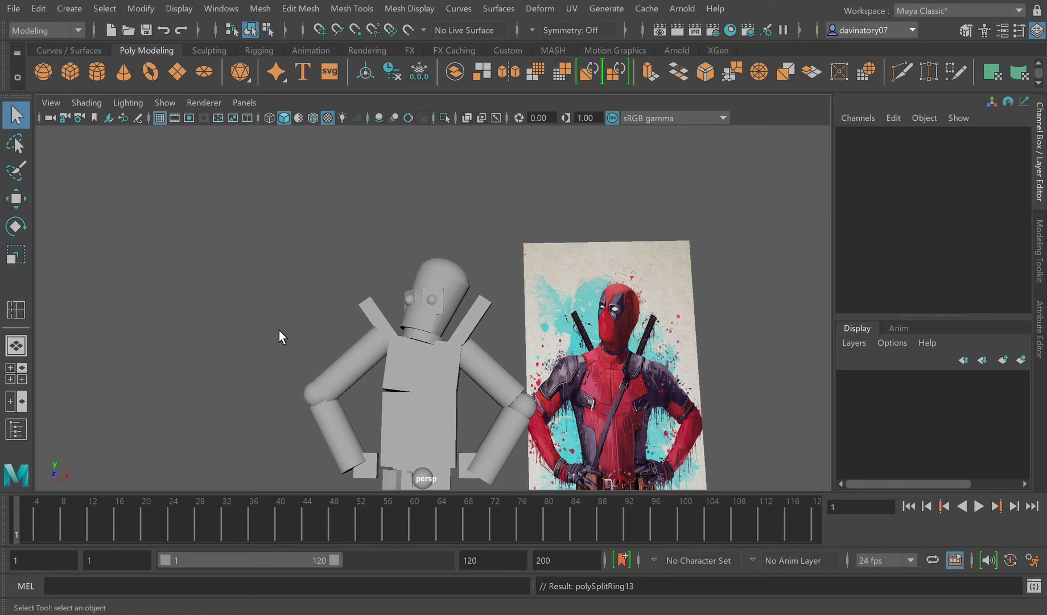
# Step: Preview the chest and lower torso blocks smoothed and return both to unsmoothed display
pyautogui.click(422, 373)
pyautogui.press('3')
pyautogui.click(438, 447)
pyautogui.press('3')
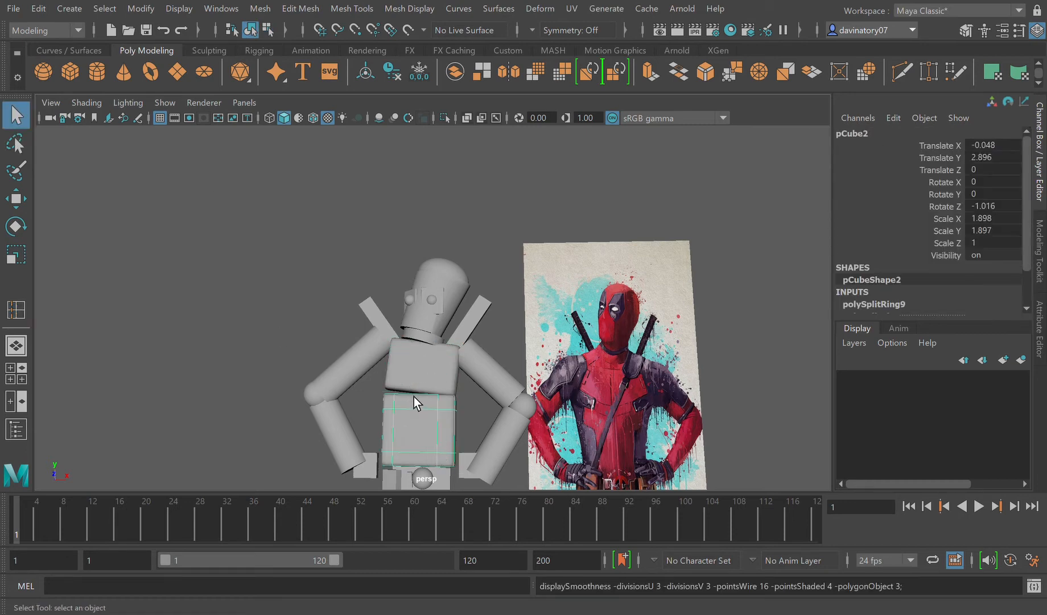
pyautogui.click(424, 383)
# Step: Move the hand cube farthest from the reference image out into empty space, at Translate X -6.944, Y 5.371 and Z 0.073
pyautogui.scroll(-3, 434, 404)
pyautogui.keyDown('alt'); pyautogui.moveTo(440, 412); pyautogui.dragTo(399, 486); pyautogui.keyUp('alt')
pyautogui.scroll(4, 426, 462)
pyautogui.click(382, 476)
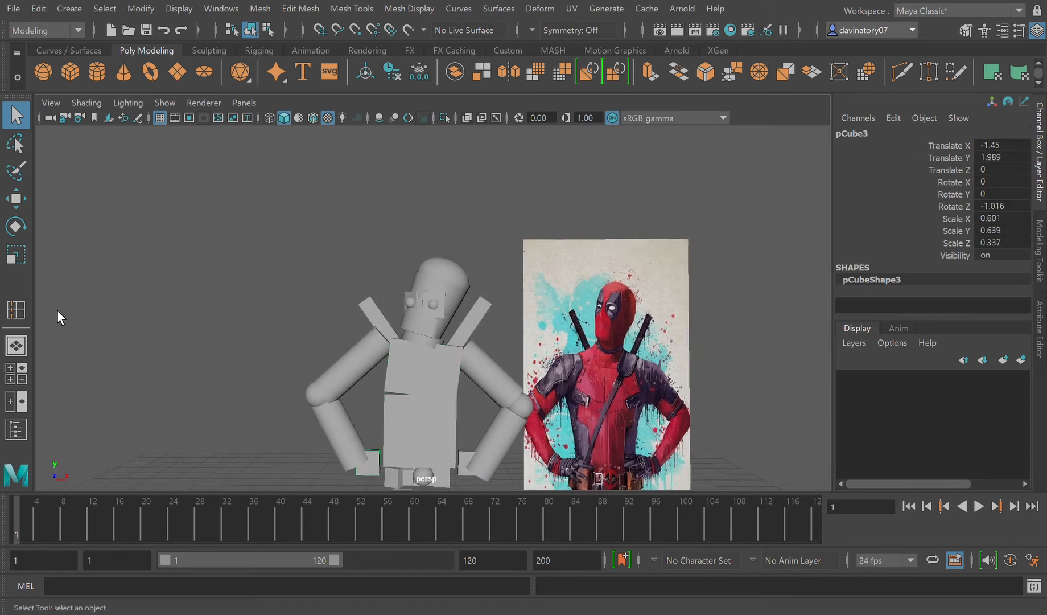
pyautogui.click(16, 198)
pyautogui.moveTo(395, 467); pyautogui.dragTo(175, 344)
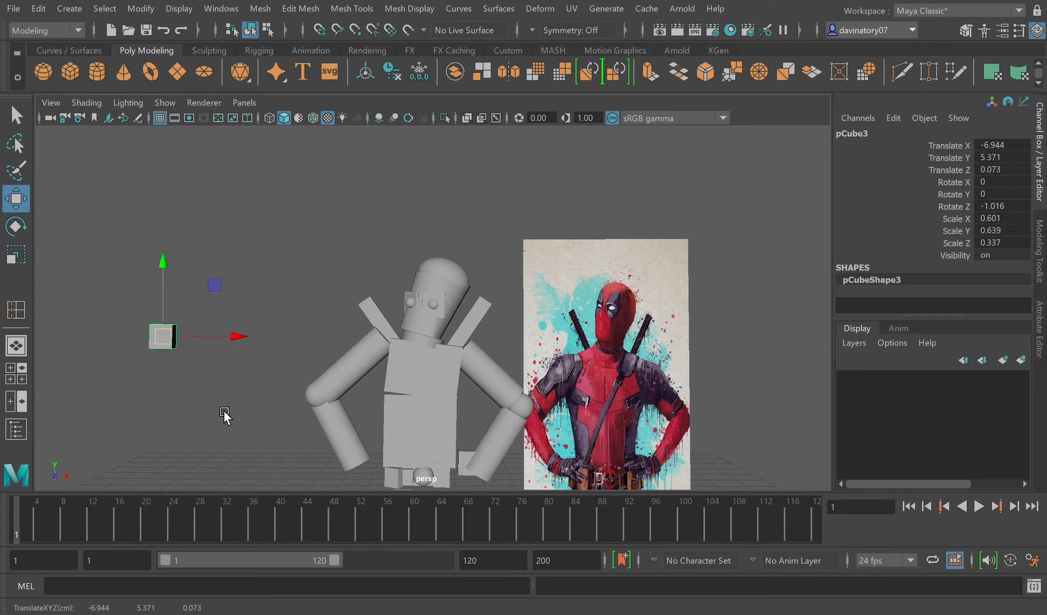
# Step: Insert five edge loops on the hand cube, near its side, upper and lower borders and one below the middle
pyautogui.press('f')
pyautogui.keyDown('alt'); pyautogui.moveTo(352, 452); pyautogui.dragTo(334, 456); pyautogui.keyUp('alt')
pyautogui.scroll(-3, 334, 457)
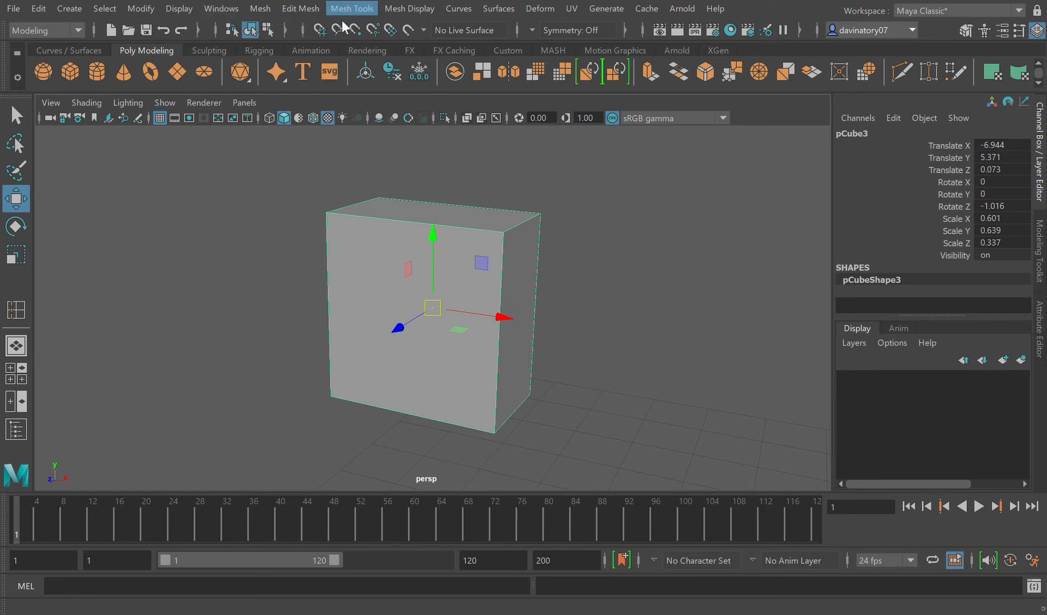
pyautogui.click(383, 121)
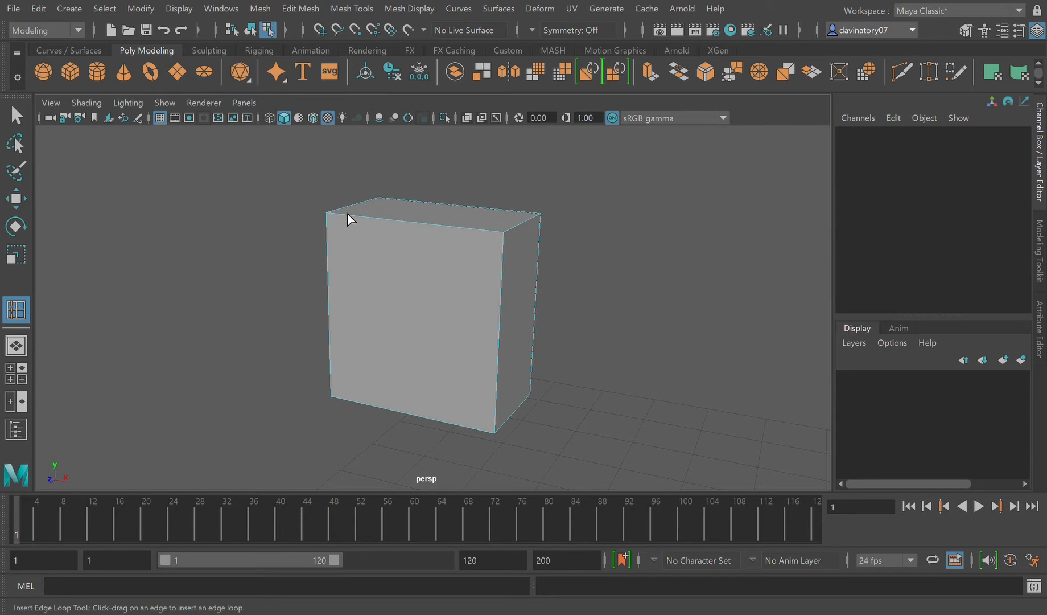
pyautogui.click(354, 227)
pyautogui.click(352, 220)
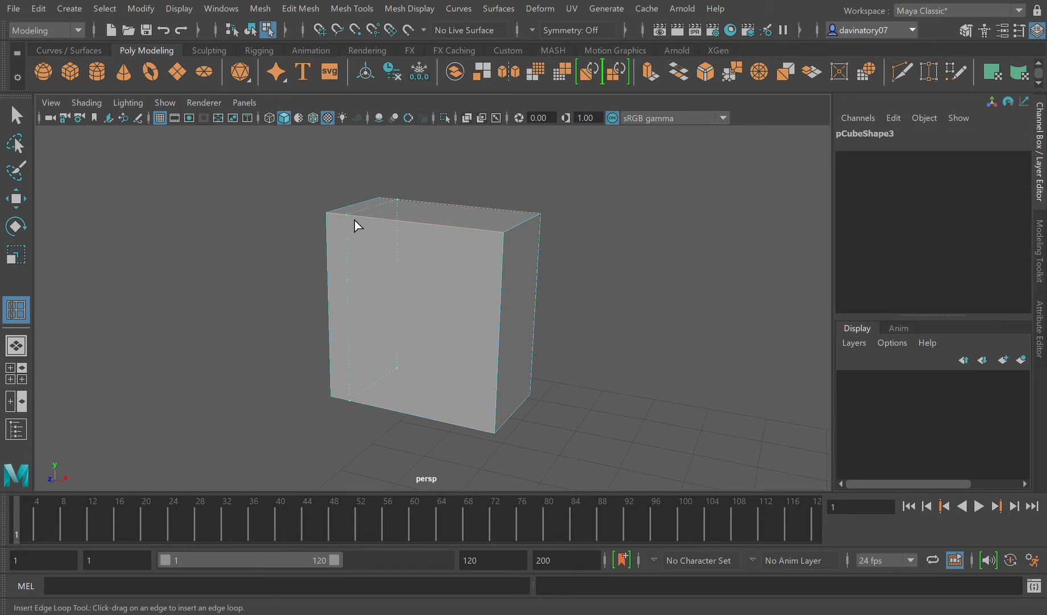
pyautogui.click(495, 237)
pyautogui.click(335, 246)
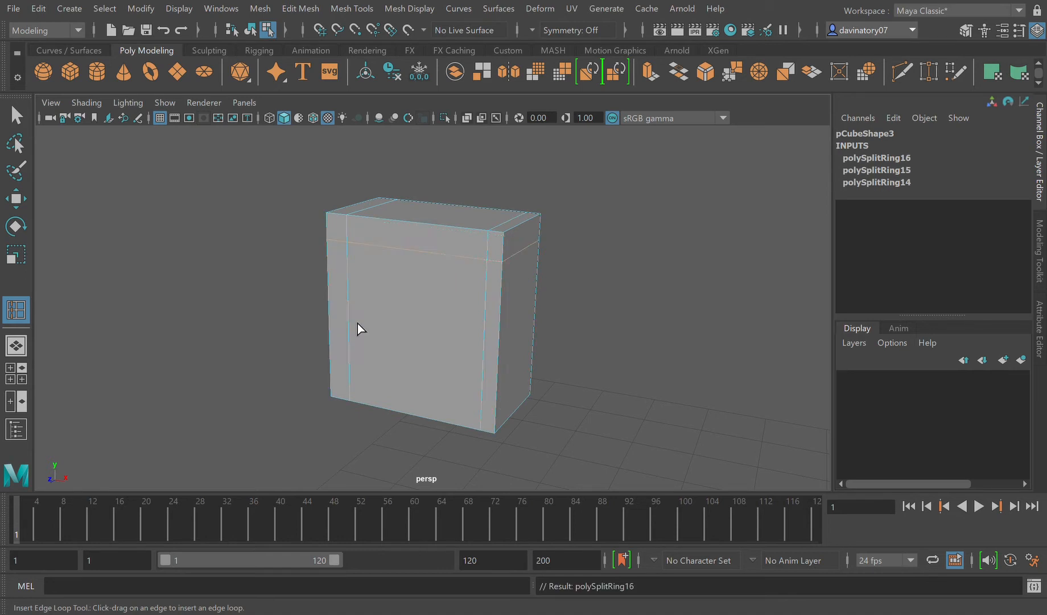
pyautogui.click(339, 383)
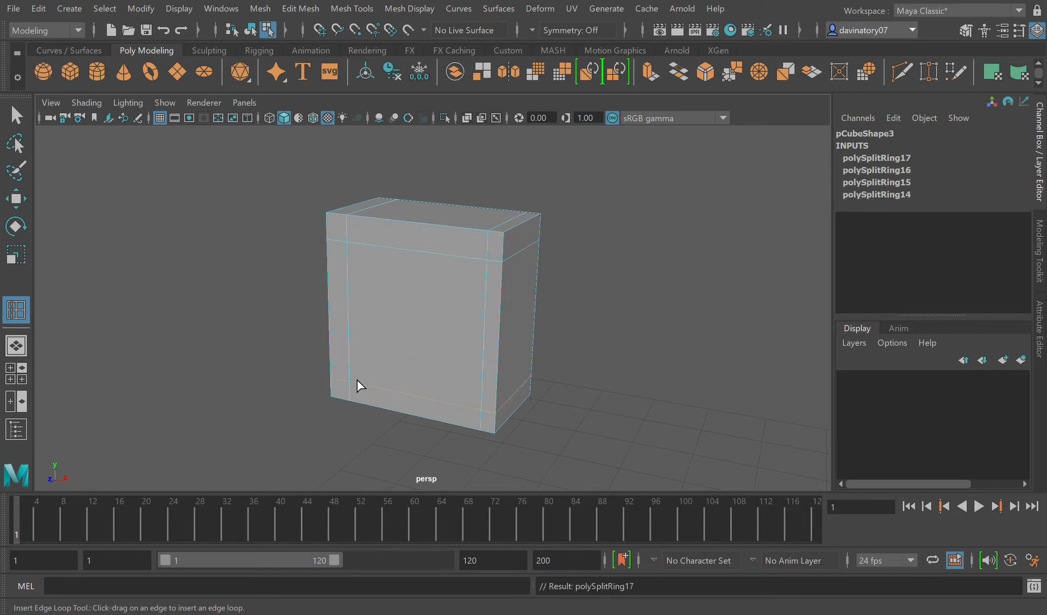
pyautogui.click(337, 328)
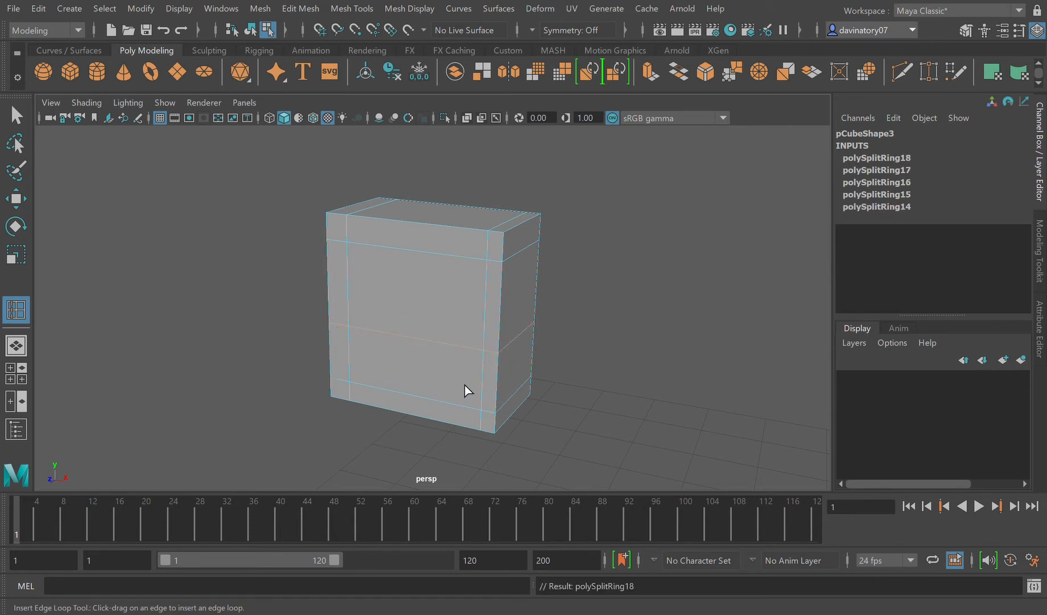
# Step: Undo the edge loops inserted on the hand cube
pyautogui.hotkey('ctrl', 'z')
pyautogui.hotkey('ctrl', 'z')
pyautogui.hotkey('ctrl', 'z')
pyautogui.hotkey('ctrl', 'z')
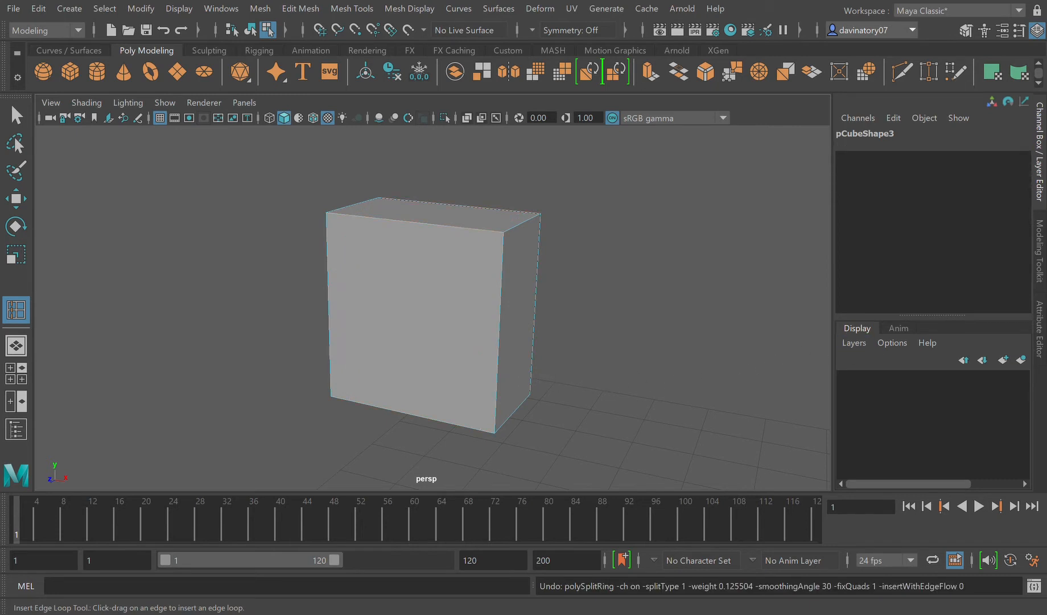
# Step: Try Add Divisions with 1 division on the hand cube's selected edges and on the whole cube
pyautogui.click(1040, 273)
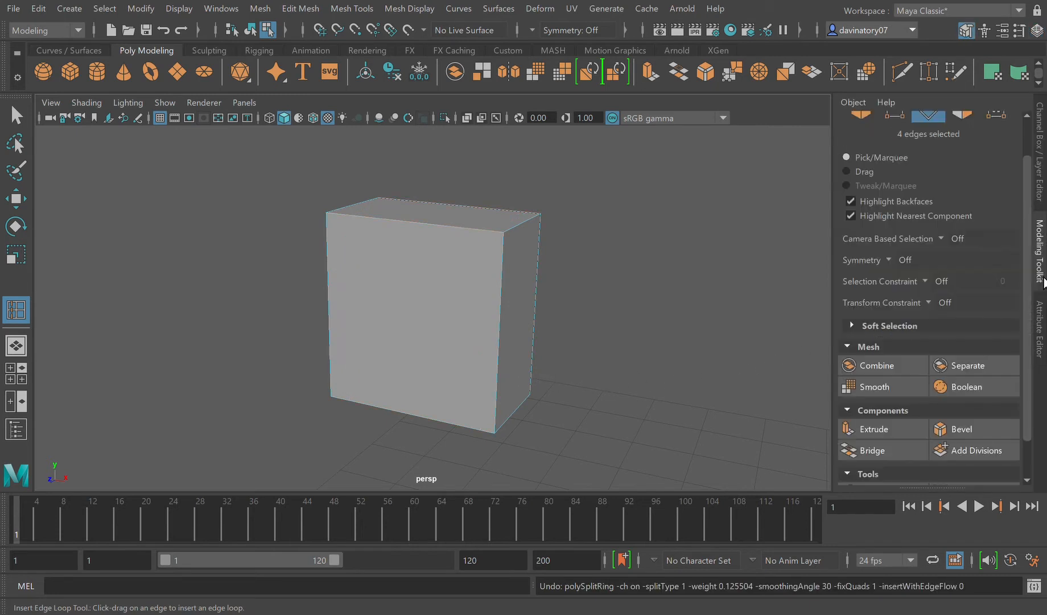
pyautogui.click(979, 450)
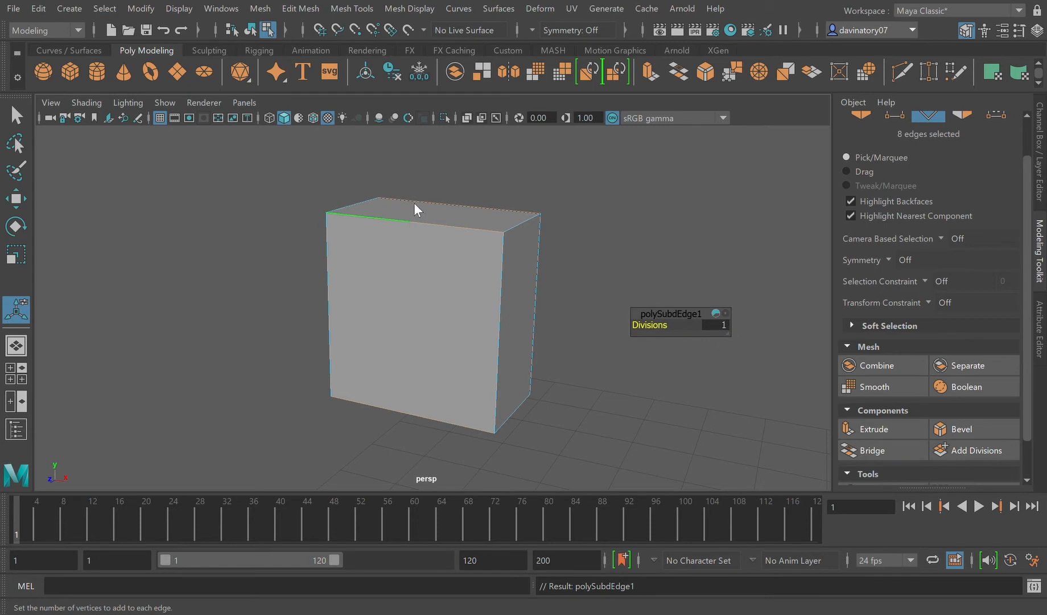
pyautogui.press('F8')
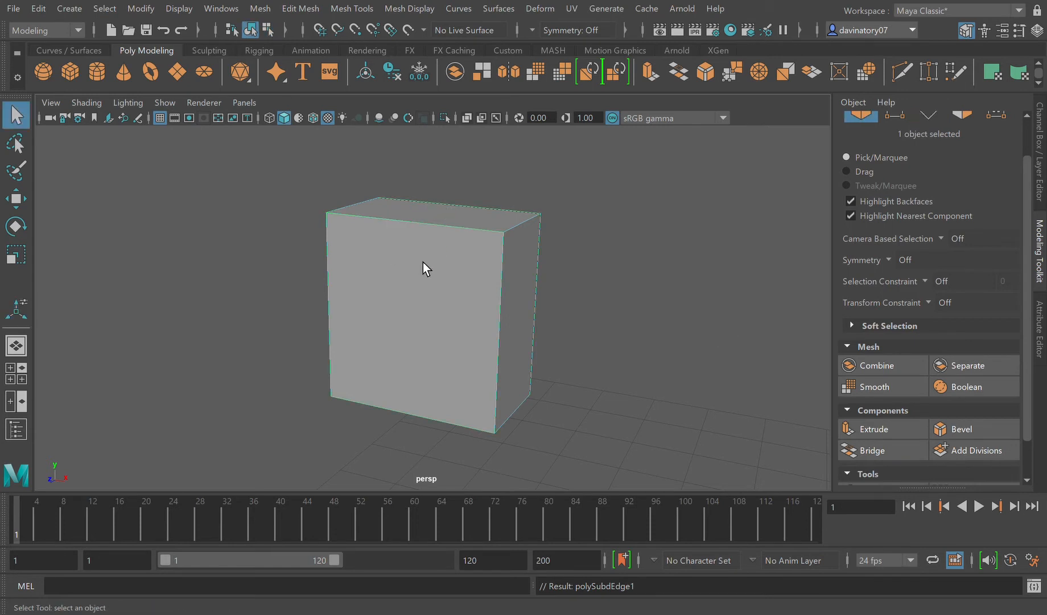
pyautogui.click(984, 458)
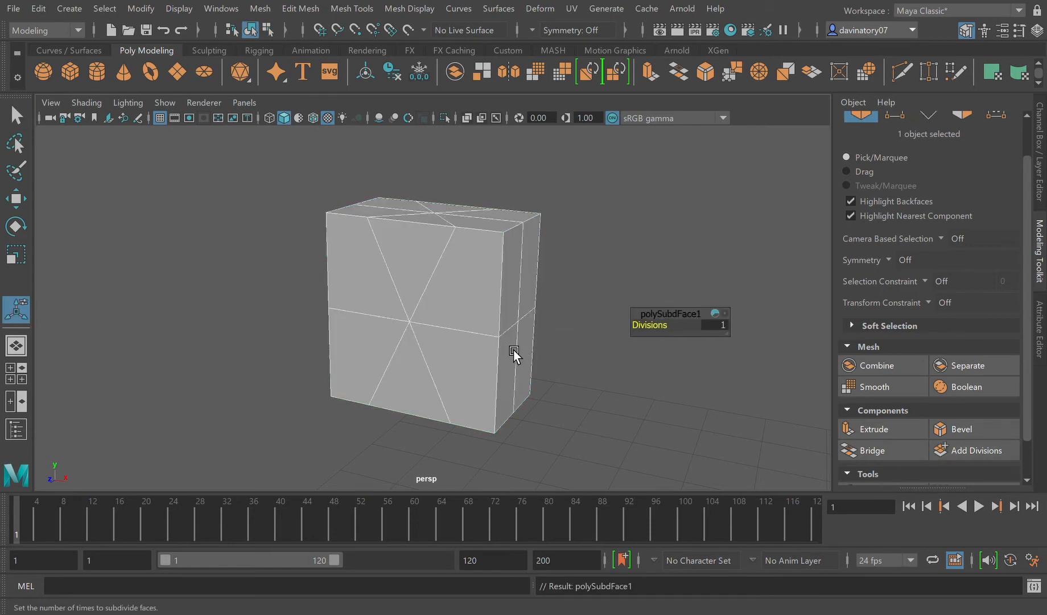
# Step: Undo the divisions and the earlier move of the hand cube, back to its place at the forearm's end
pyautogui.hotkey('ctrl', 'z')
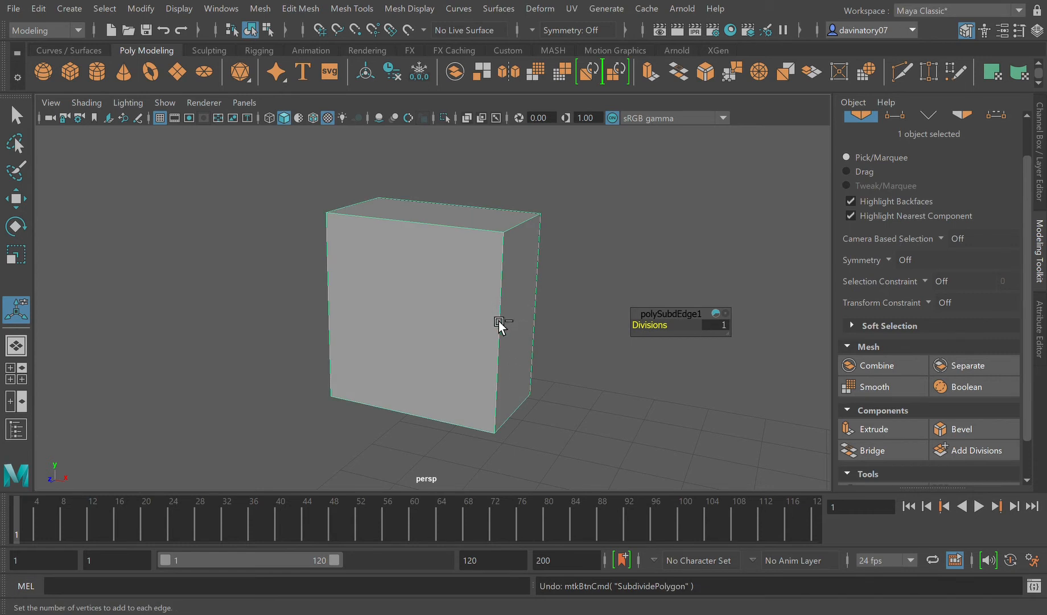
pyautogui.hotkey('ctrl', 'z')
pyautogui.hotkey('ctrl', 'z')
pyautogui.hotkey('ctrl', 'z')
pyautogui.hotkey('ctrl', 'z')
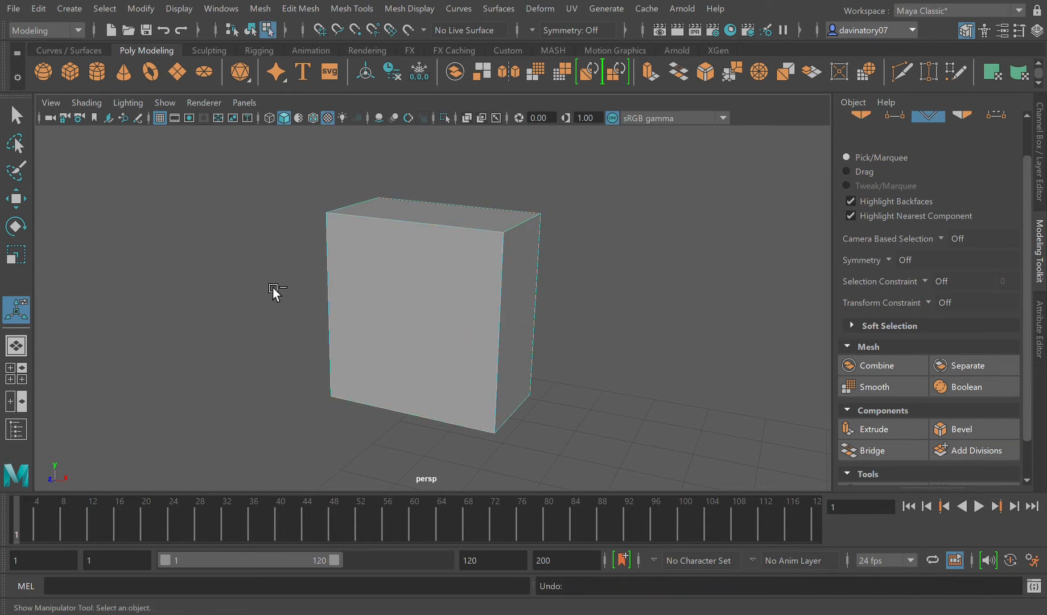
pyautogui.hotkey('ctrl', 'z')
# Step: Move the hand cube along X clear of the forearm and add 1 division to its faces
pyautogui.keyDown('alt'); pyautogui.moveTo(521, 401); pyautogui.dragTo(589, 426); pyautogui.keyUp('alt')
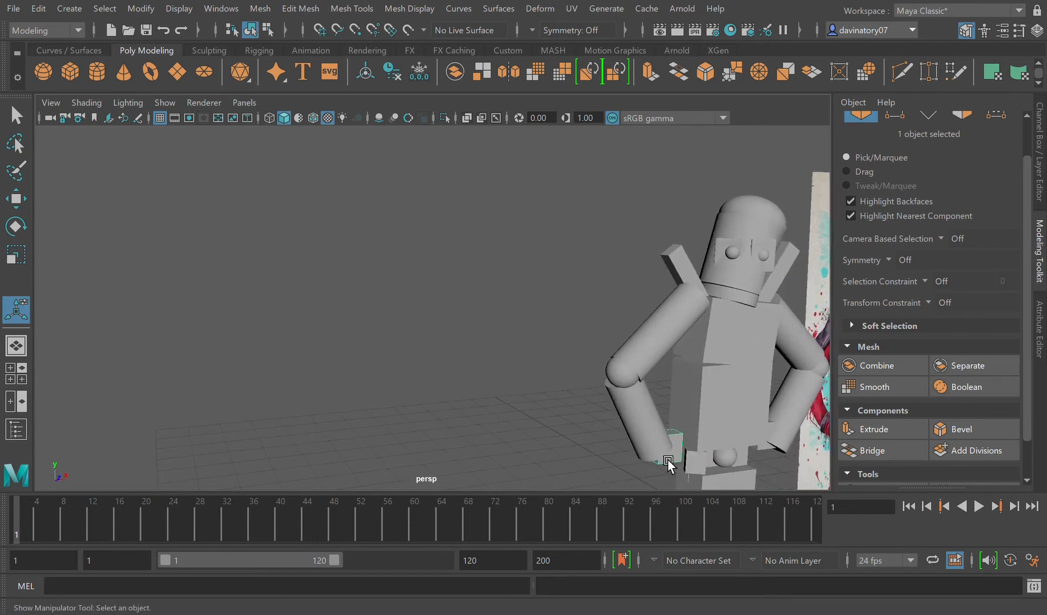
pyautogui.click(16, 198)
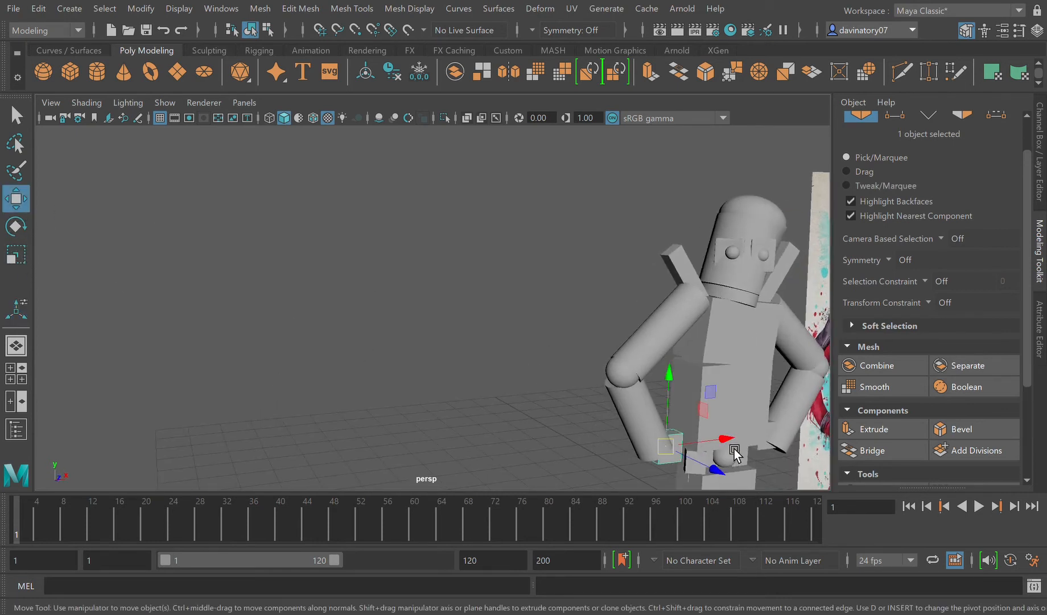
pyautogui.moveTo(726, 438); pyautogui.dragTo(622, 451)
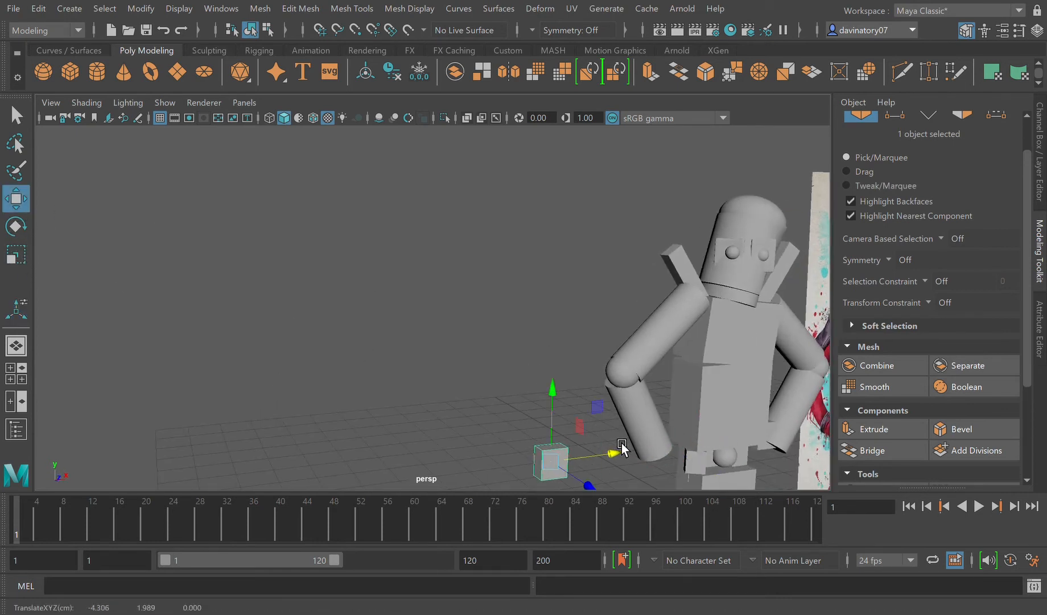
pyautogui.click(995, 453)
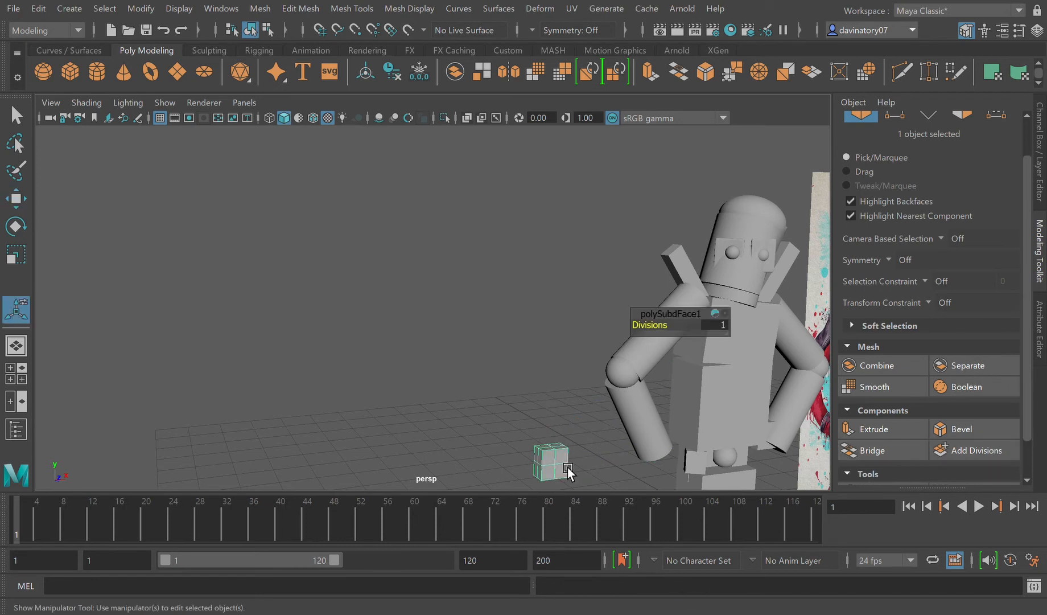
# Step: Insert four edge loops on the divided hand cube, close to its side, lower and upper borders
pyautogui.press('f')
pyautogui.keyDown('alt'); pyautogui.moveTo(561, 448); pyautogui.dragTo(556, 452); pyautogui.keyUp('alt')
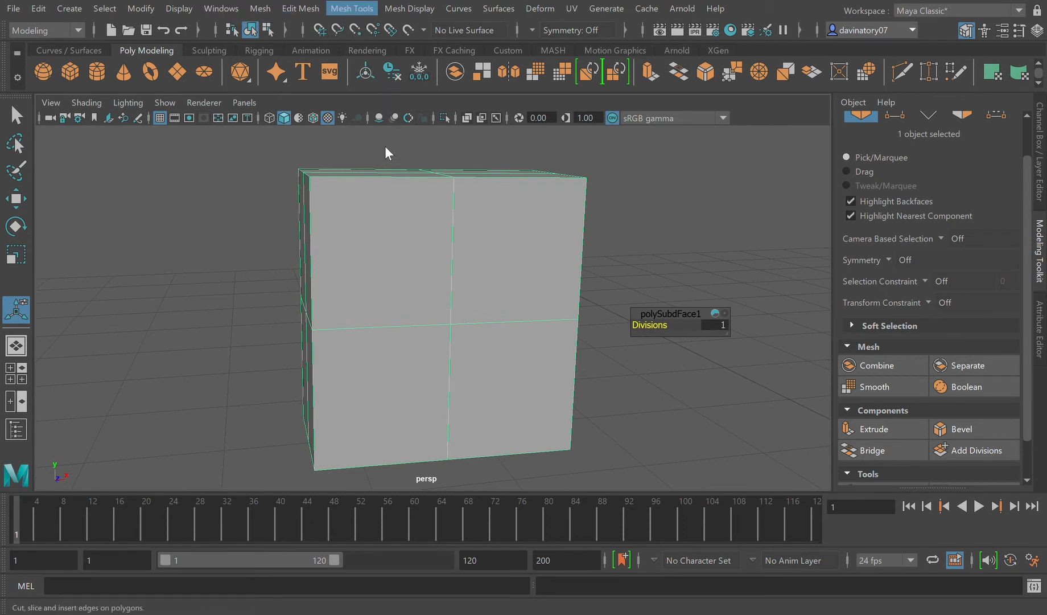
pyautogui.click(389, 123)
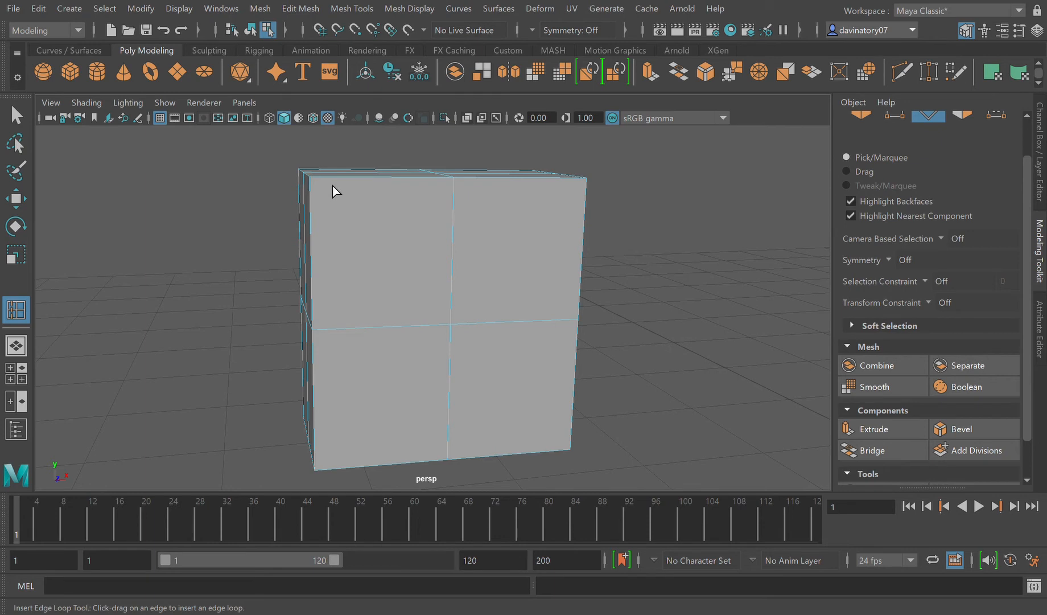
pyautogui.click(333, 182)
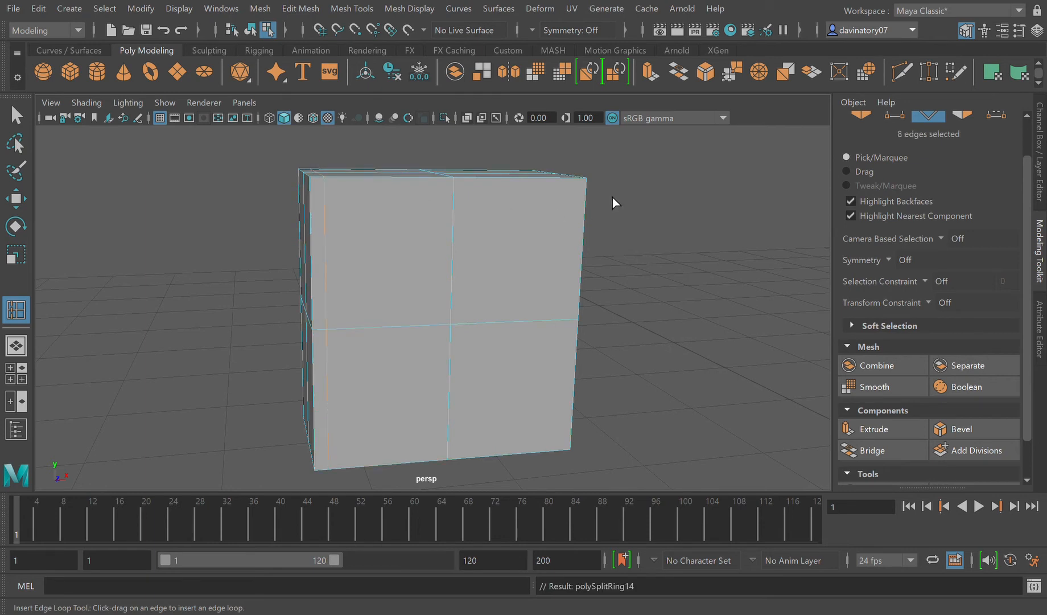
pyautogui.click(571, 183)
pyautogui.click(325, 453)
# Step: Preview the hand cube smoothed, return it to unsmoothed display and leave the Insert Edge Loop tool
pyautogui.press('3')
pyautogui.press('1')
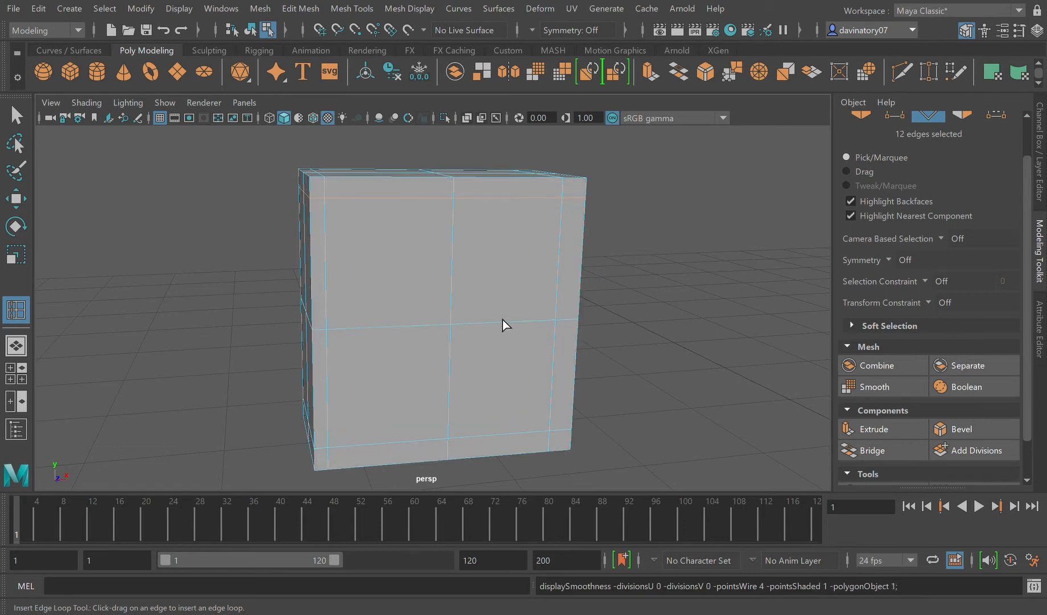
pyautogui.press('F8')
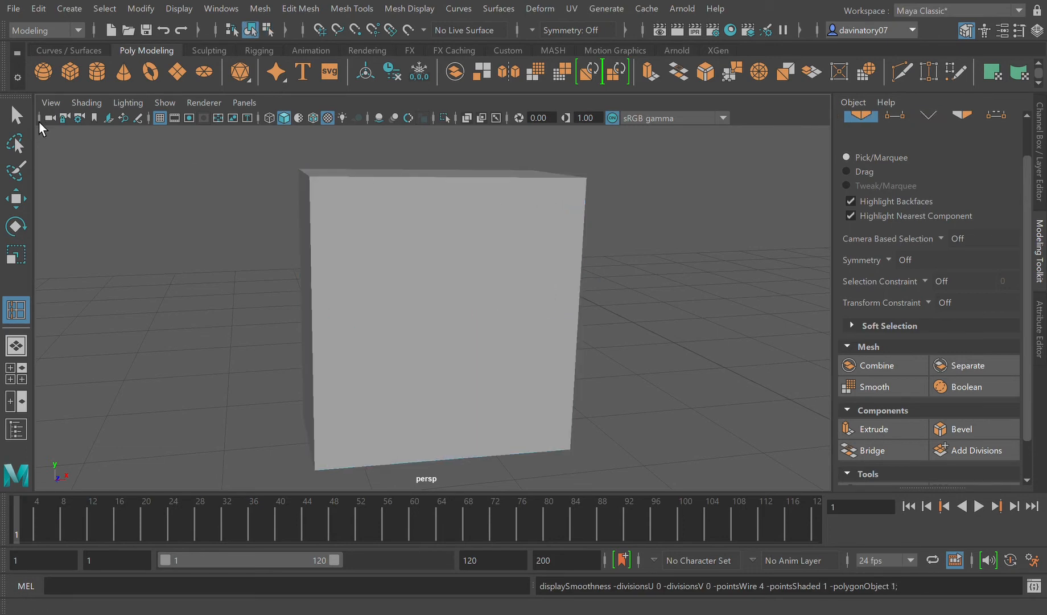
pyautogui.press('q')
pyautogui.click(451, 304)
# Step: Move the reference image along X to the other side of the character, at X -11.302, Y 3.524 and Z -0.420
pyautogui.scroll(-3, 595, 376)
pyautogui.scroll(-5, 600, 364)
pyautogui.click(637, 314)
pyautogui.click(27, 202)
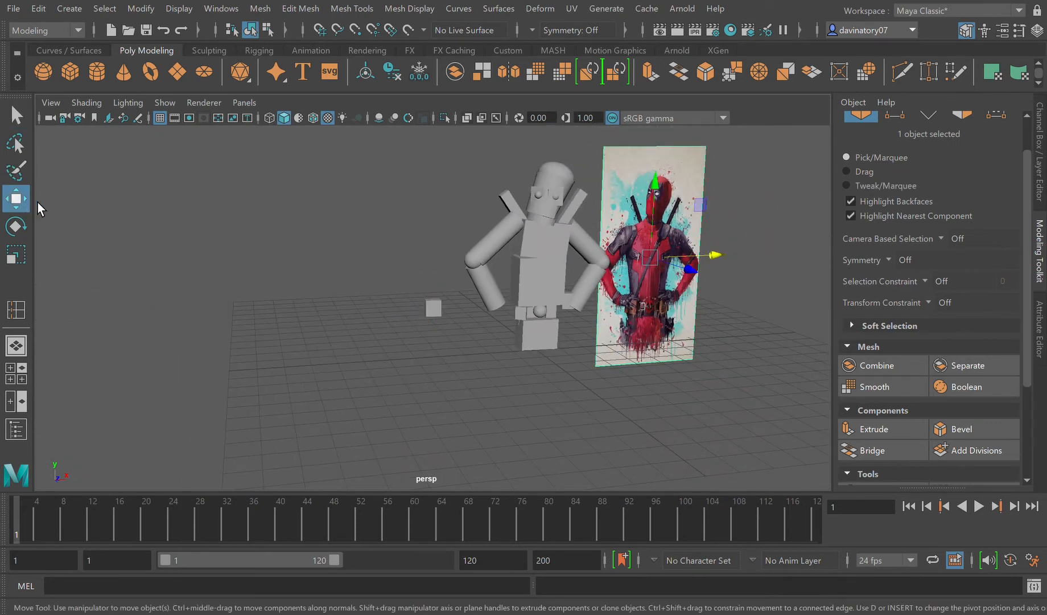
pyautogui.moveTo(721, 256); pyautogui.dragTo(379, 268)
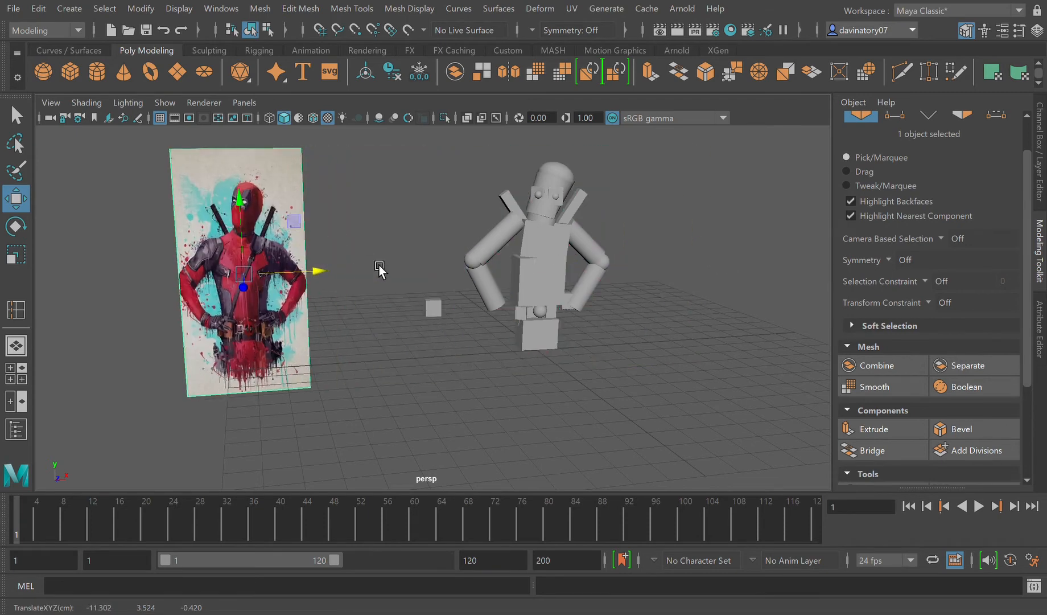
pyautogui.press('f')
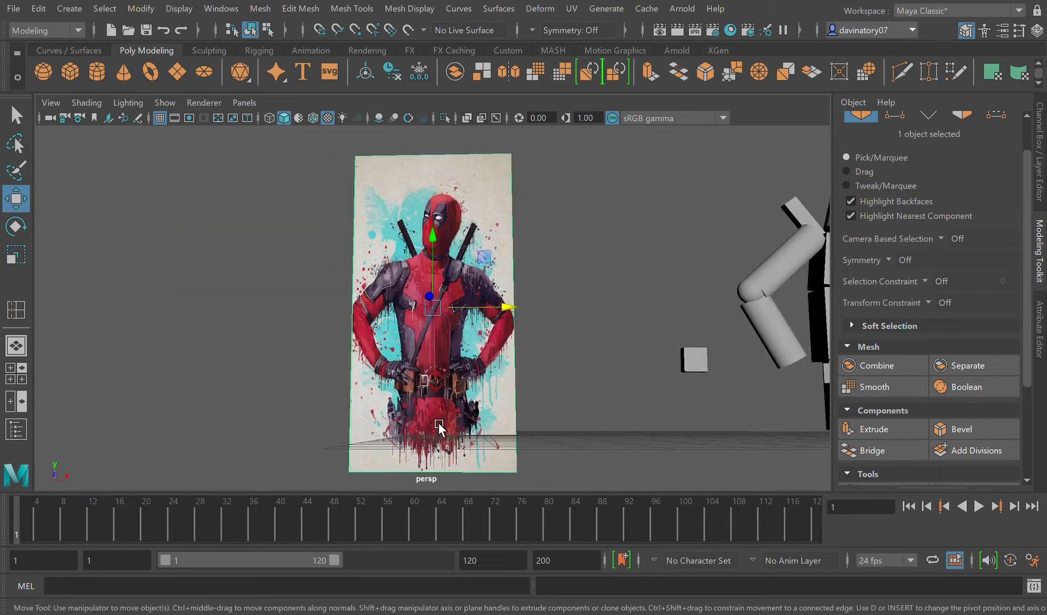
# Step: Pull the vertices at the hand cube's lower corner on the forearm side outward along X to flare the base
pyautogui.click(695, 361)
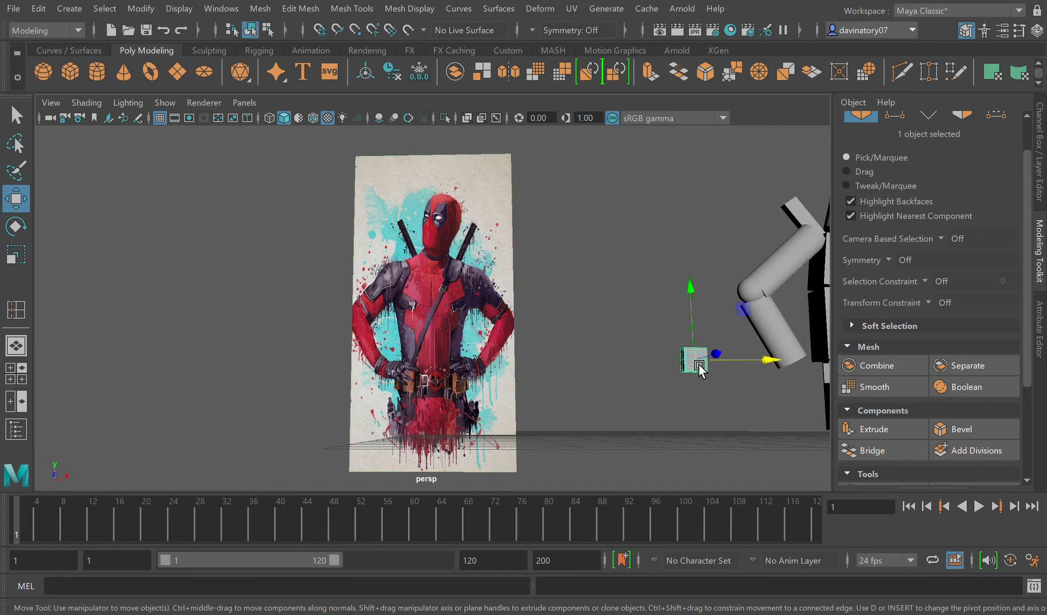
pyautogui.press('f')
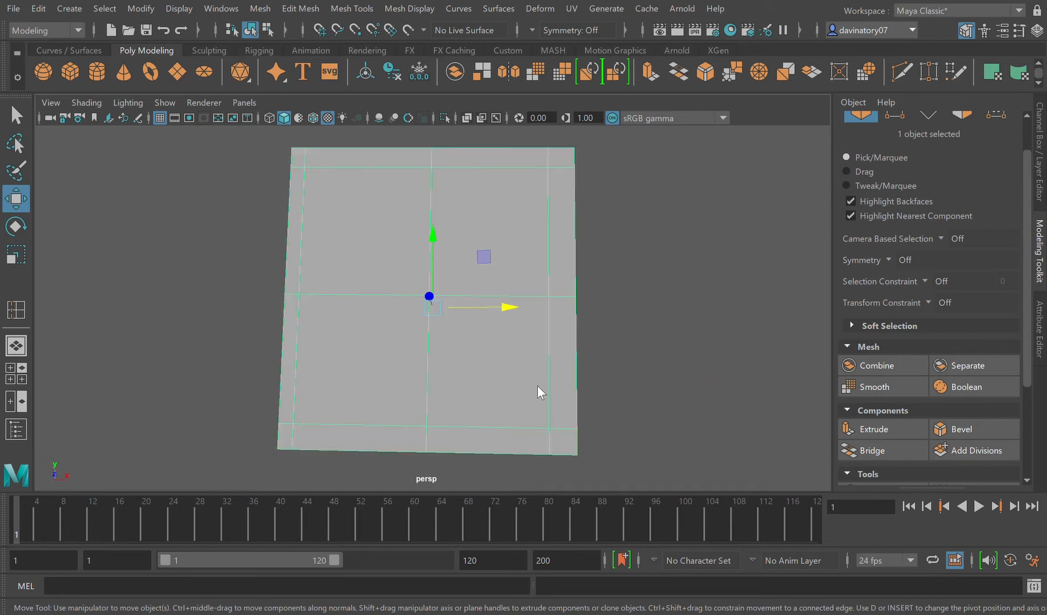
pyautogui.hotkey('ctrl', 'h')
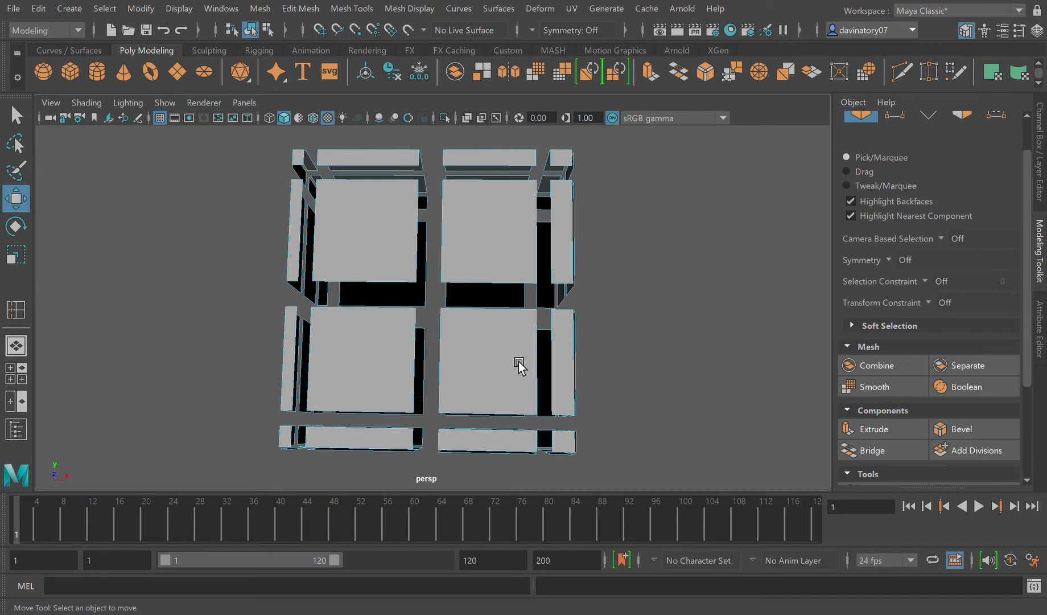
pyautogui.hotkey('ctrl', 'z')
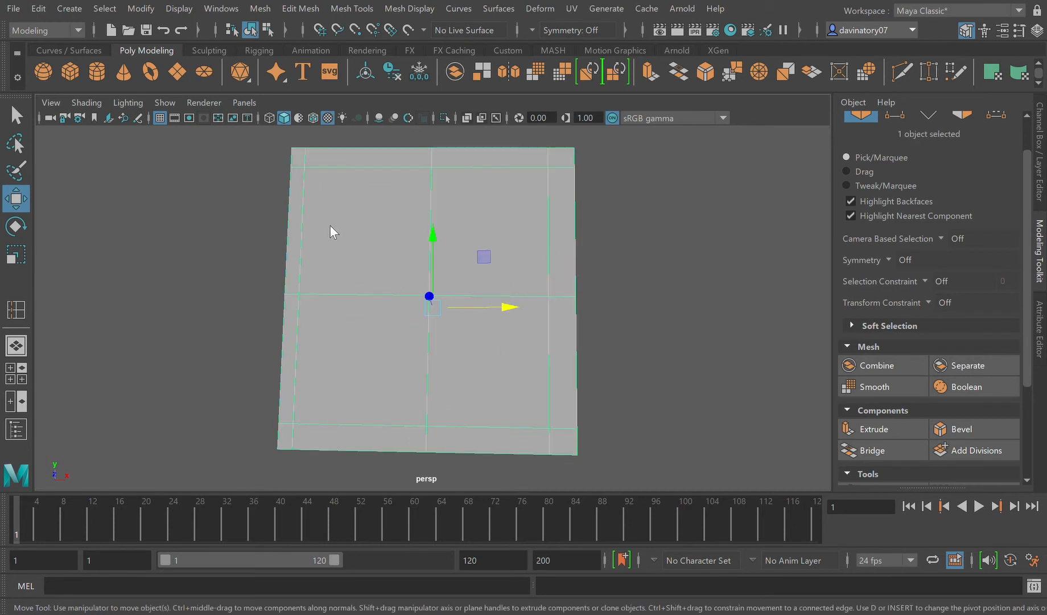
pyautogui.press('F9')
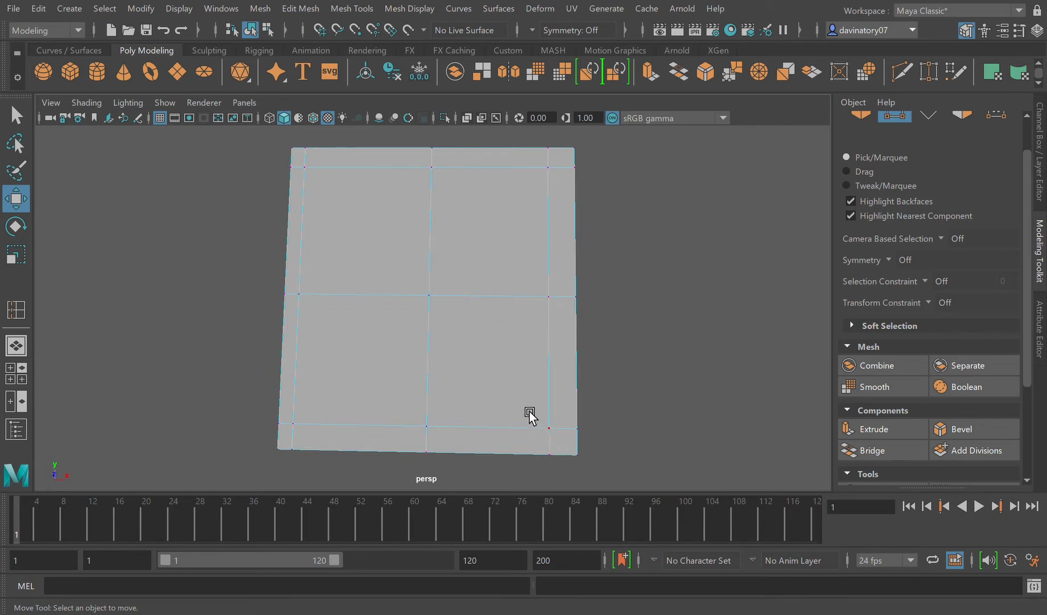
pyautogui.moveTo(524, 405); pyautogui.dragTo(621, 502)
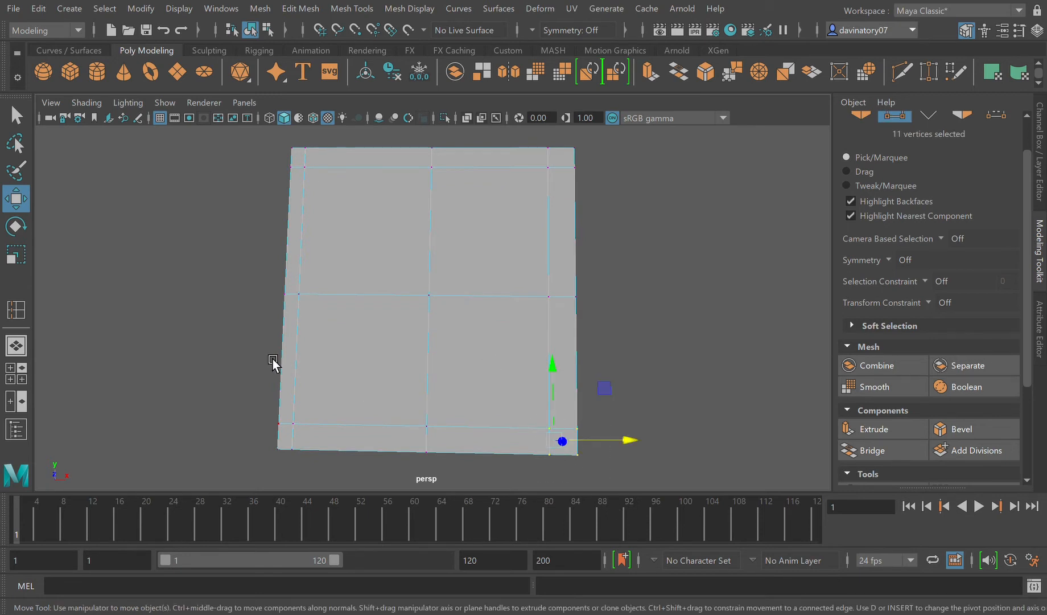
pyautogui.moveTo(626, 439); pyautogui.dragTo(667, 495)
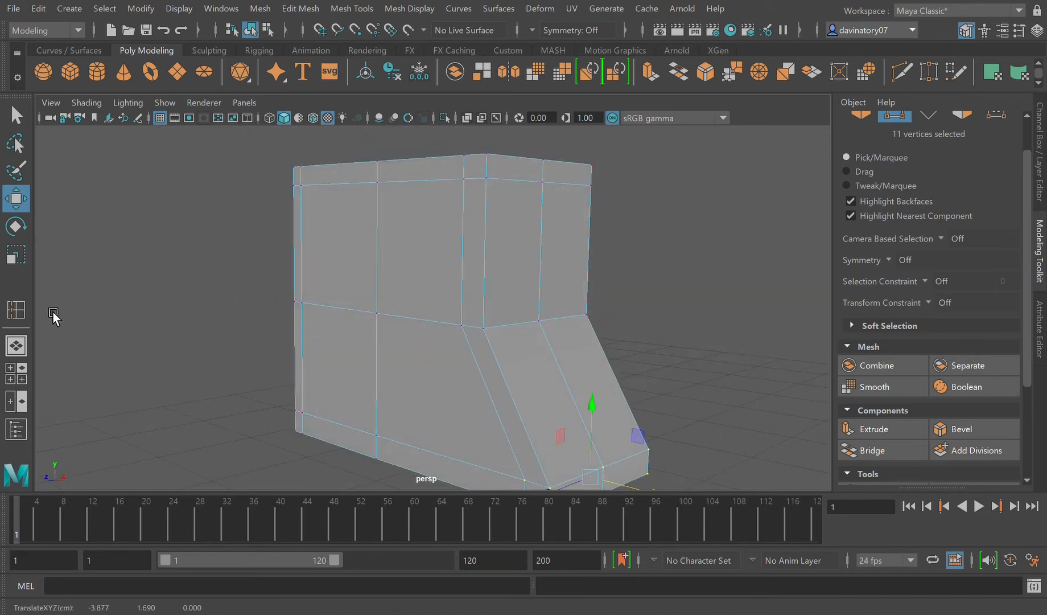
# Step: Shift the vertices at the hand block's upper corner on the forearm side slightly outward along X
pyautogui.keyDown('alt'); pyautogui.moveTo(444, 371); pyautogui.dragTo(460, 367); pyautogui.keyUp('alt')
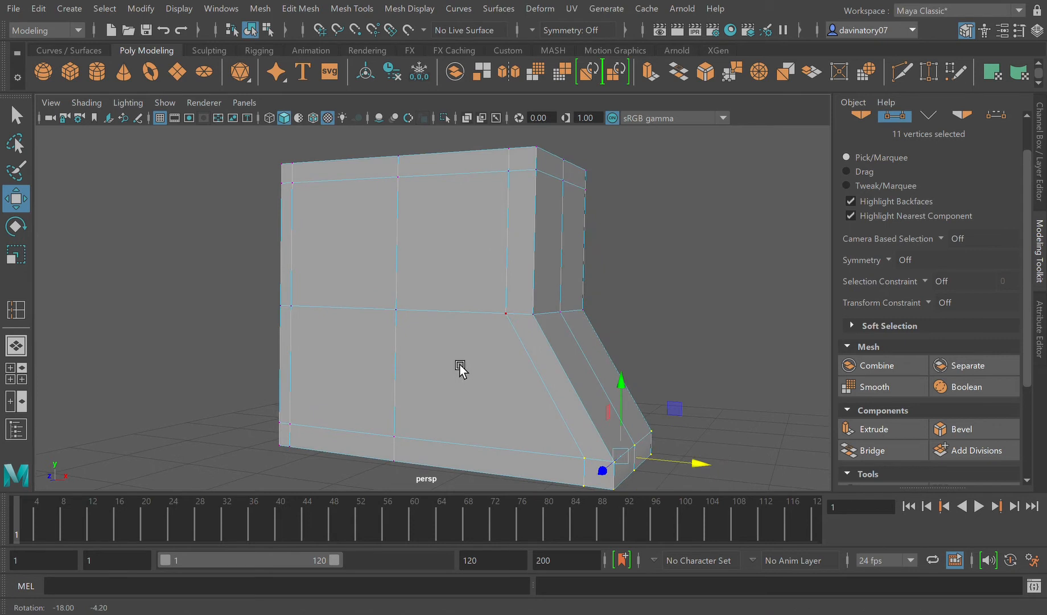
pyautogui.moveTo(504, 153); pyautogui.dragTo(625, 256)
pyautogui.moveTo(591, 170); pyautogui.dragTo(603, 209)
pyautogui.keyDown('alt'); pyautogui.moveTo(313, 274); pyautogui.dragTo(264, 340); pyautogui.keyUp('alt')
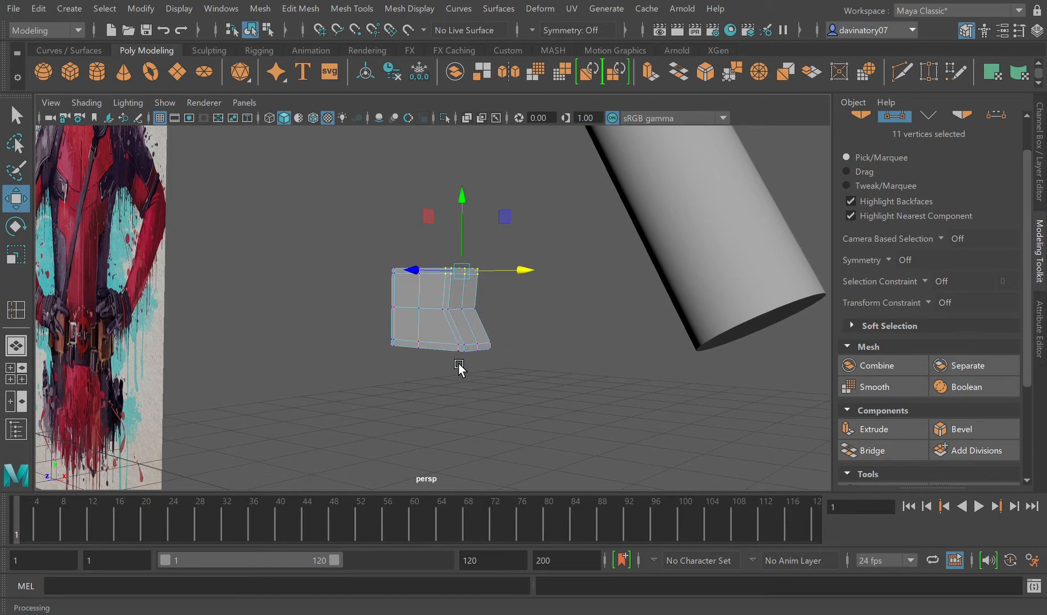
pyautogui.scroll(5, 458, 362)
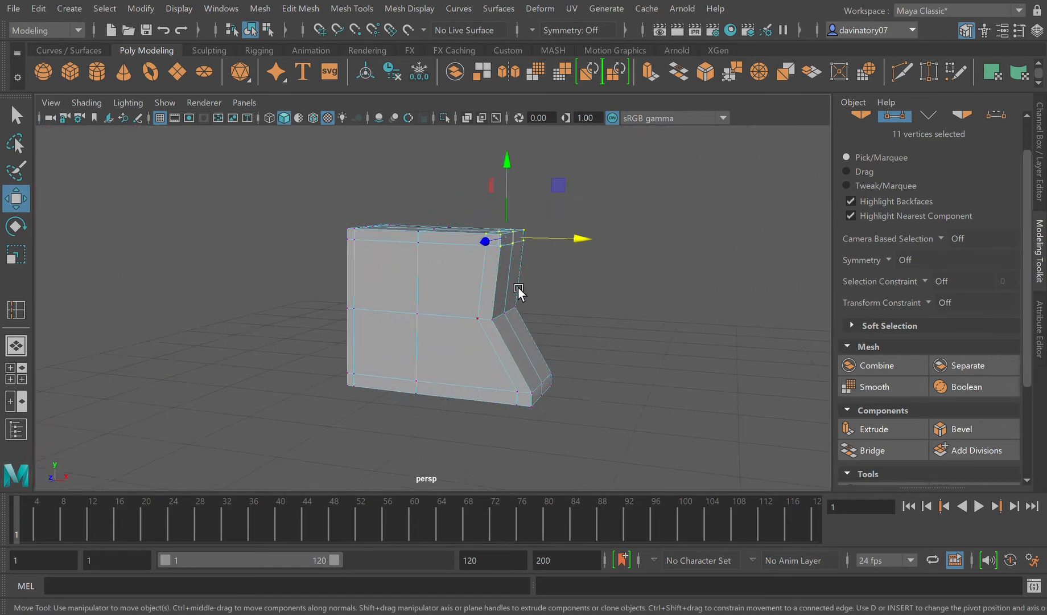
# Step: Shift the hand block's upper corner vertices slightly further outward along X and return to object mode
pyautogui.moveTo(552, 243)
pyautogui.mouseDown()
pyautogui.moveTo(561, 243)
pyautogui.moveTo(552, 256)
pyautogui.mouseUp()
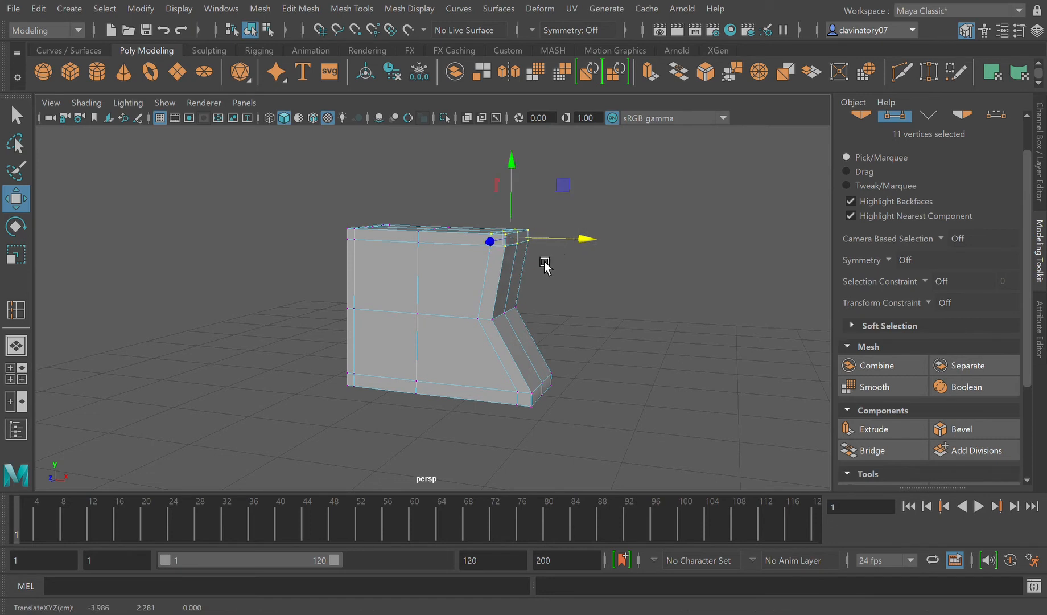
pyautogui.press('F8')
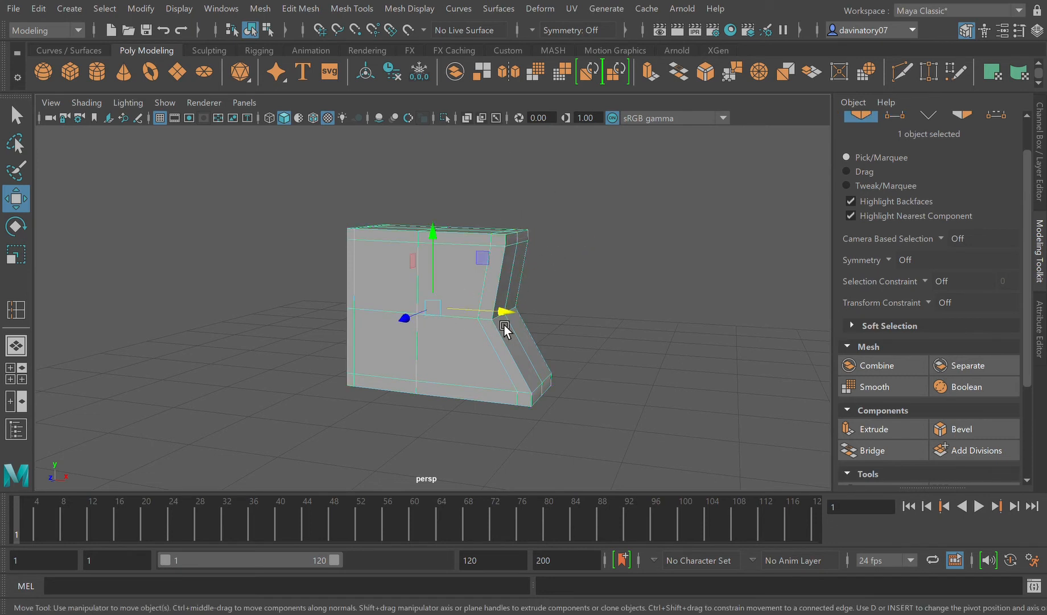
# Step: Bring the hand block to the end of the forearm and rotate it about -71 degrees around X
pyautogui.moveTo(509, 315); pyautogui.dragTo(897, 418)
pyautogui.scroll(-3, 686, 369)
pyautogui.scroll(-2, 685, 370)
pyautogui.moveTo(673, 340); pyautogui.dragTo(671, 243)
pyautogui.click(16, 226)
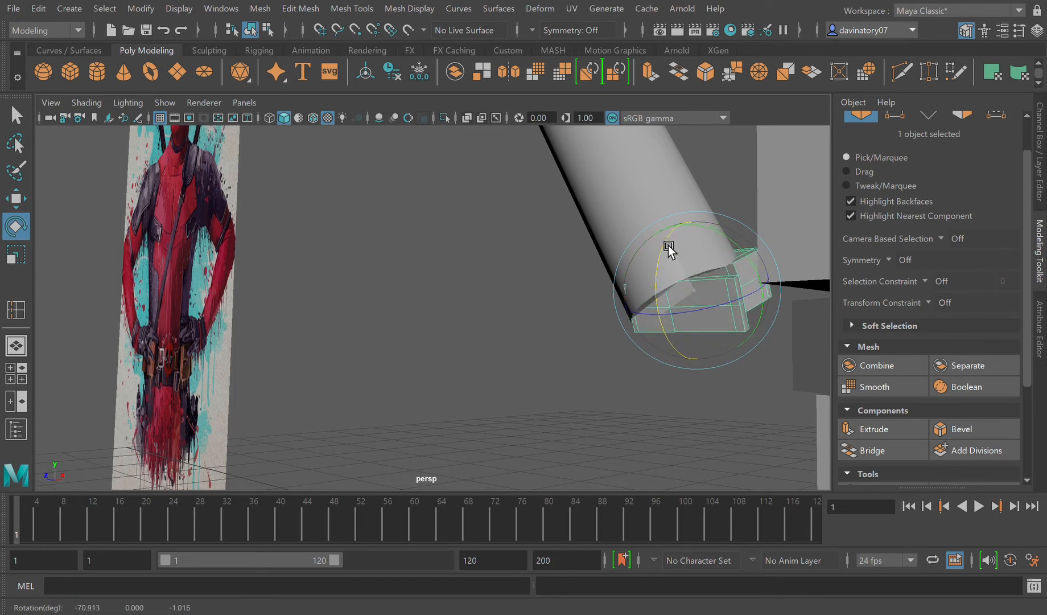
# Step: Scale the hand block up uniformly until it is wider than the forearm's end and nudge it along X
pyautogui.click(16, 254)
pyautogui.click(16, 253)
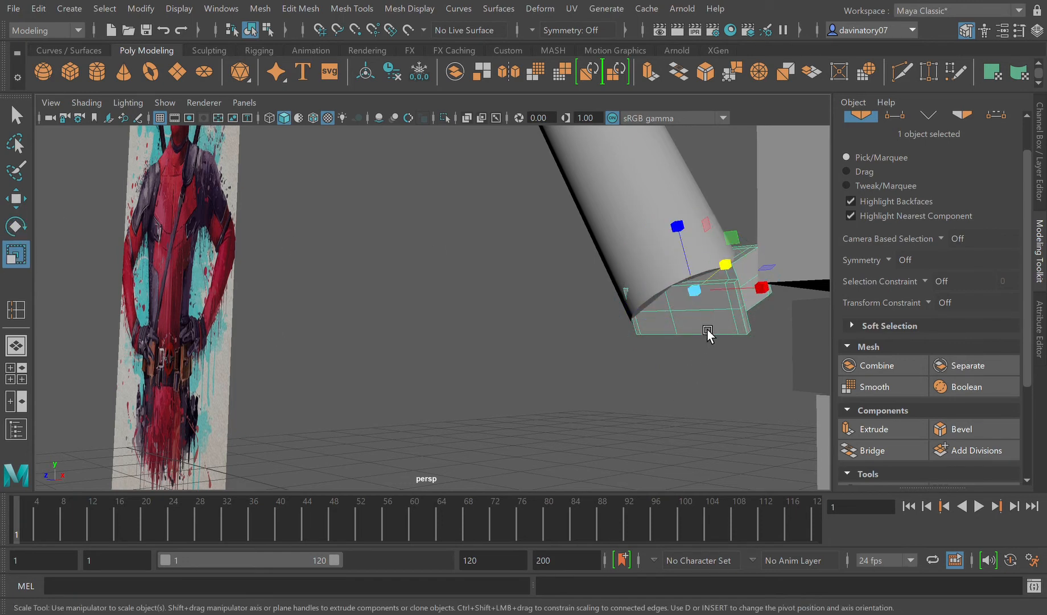
pyautogui.moveTo(703, 299); pyautogui.dragTo(731, 312)
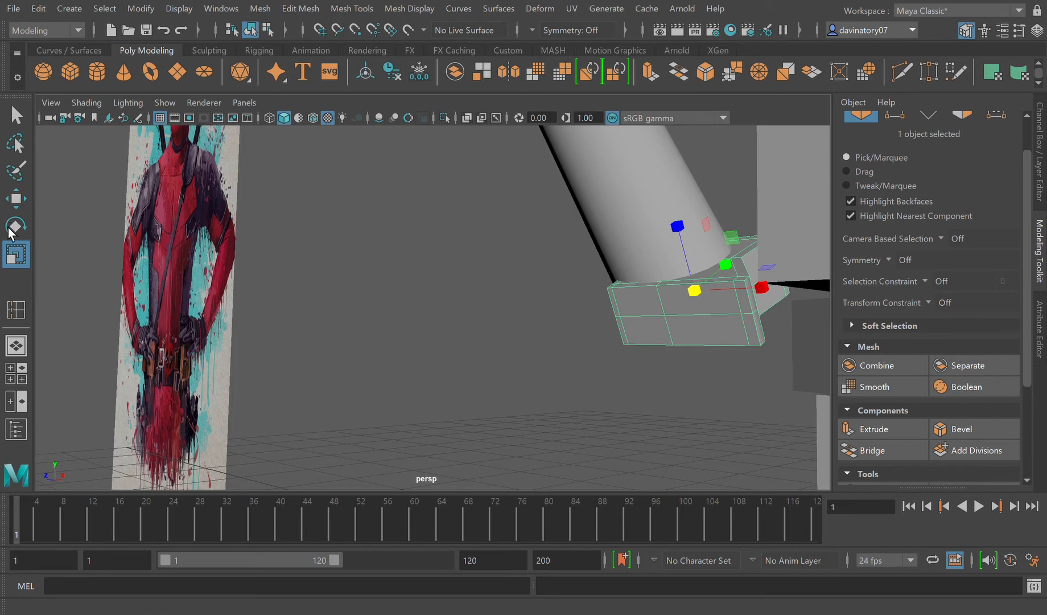
pyautogui.click(17, 199)
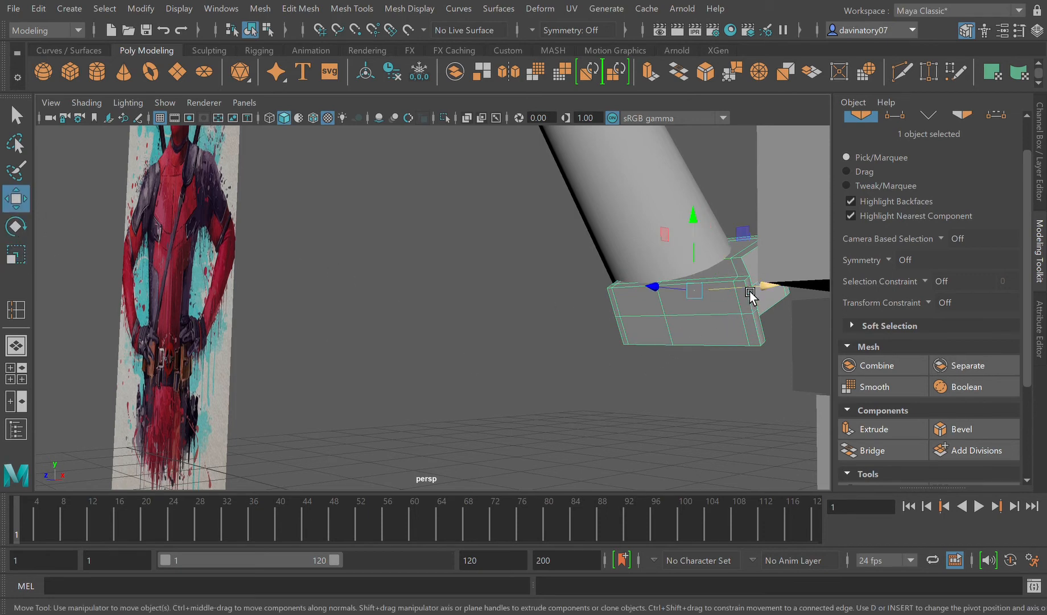
pyautogui.press('3')
pyautogui.press('1')
pyautogui.moveTo(758, 297); pyautogui.dragTo(783, 317)
pyautogui.keyDown('alt'); pyautogui.moveTo(757, 374); pyautogui.dragTo(770, 380); pyautogui.keyUp('alt')
pyautogui.scroll(-8, 772, 379)
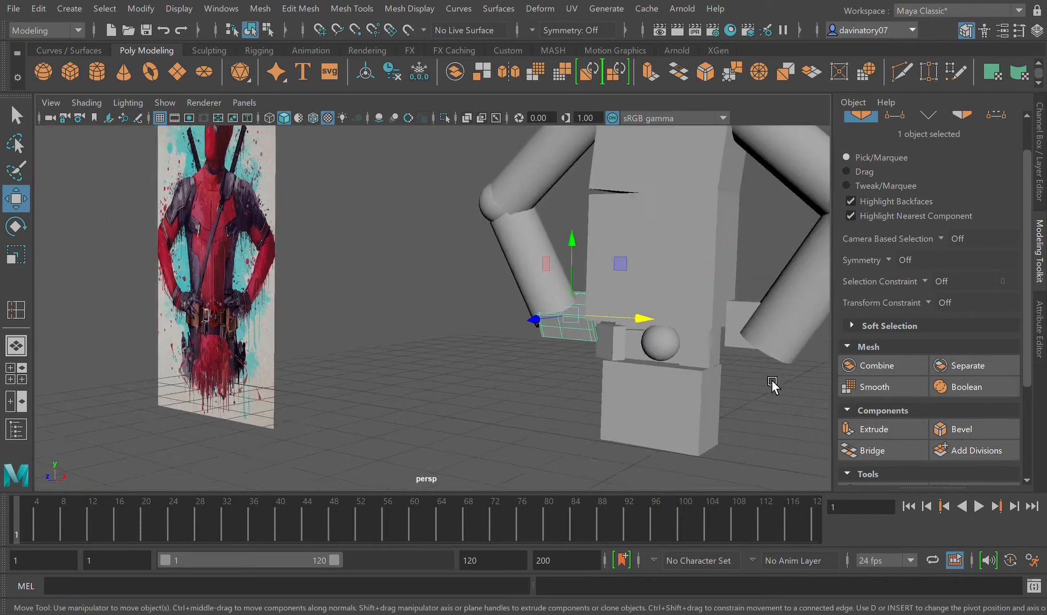
# Step: Move the other hand's cube out in front of the body along Z and add one level of divisions
pyautogui.keyDown('alt'); pyautogui.moveTo(703, 416); pyautogui.dragTo(725, 405); pyautogui.keyUp('alt')
pyautogui.click(688, 408)
pyautogui.keyDown('alt'); pyautogui.moveTo(683, 385); pyautogui.dragTo(697, 411); pyautogui.keyUp('alt')
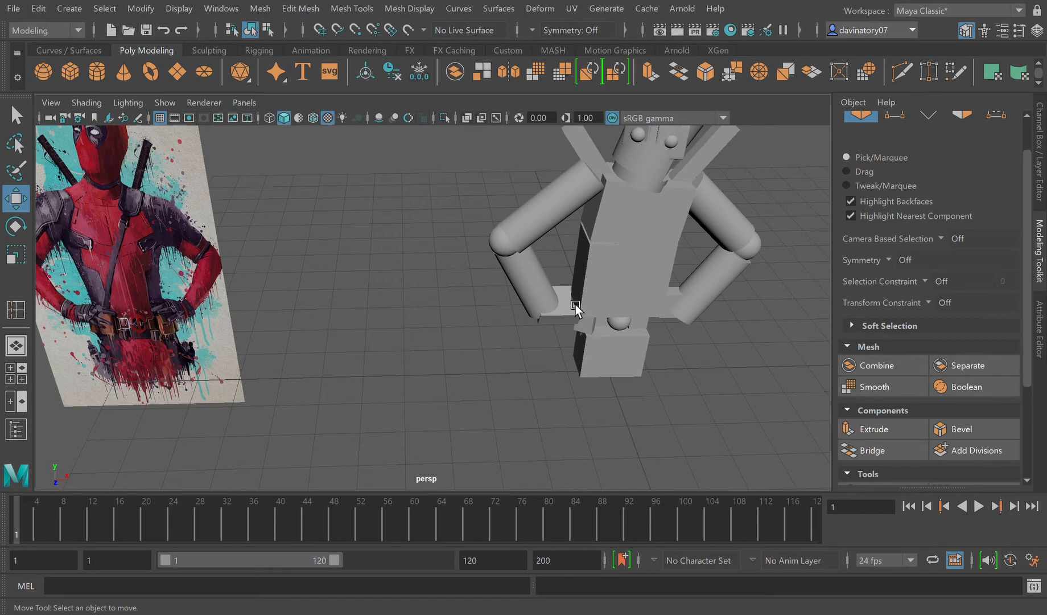
pyautogui.click(680, 308)
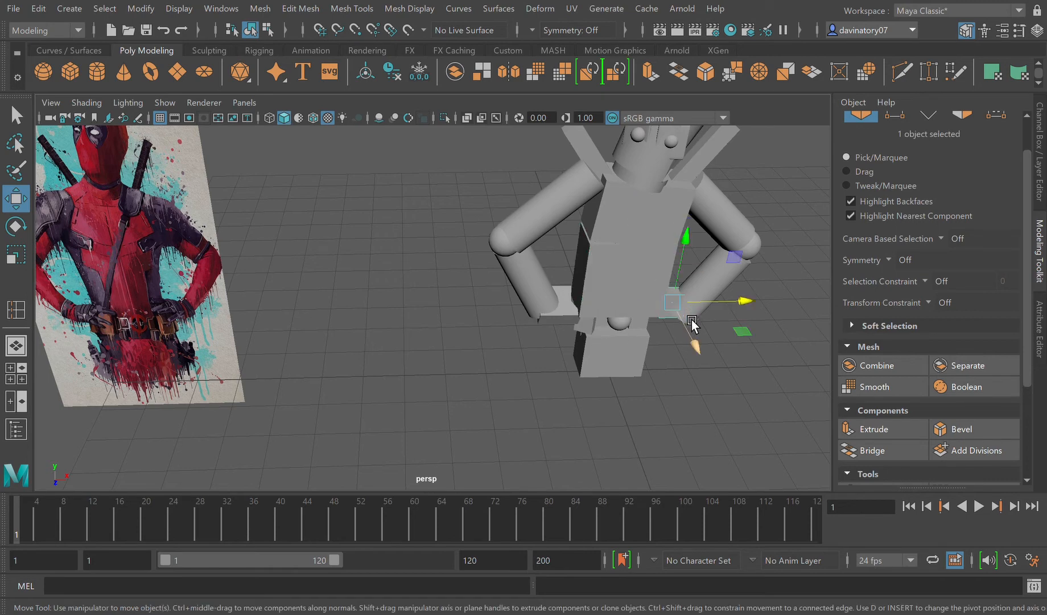
pyautogui.moveTo(697, 343); pyautogui.dragTo(740, 425)
pyautogui.click(1011, 455)
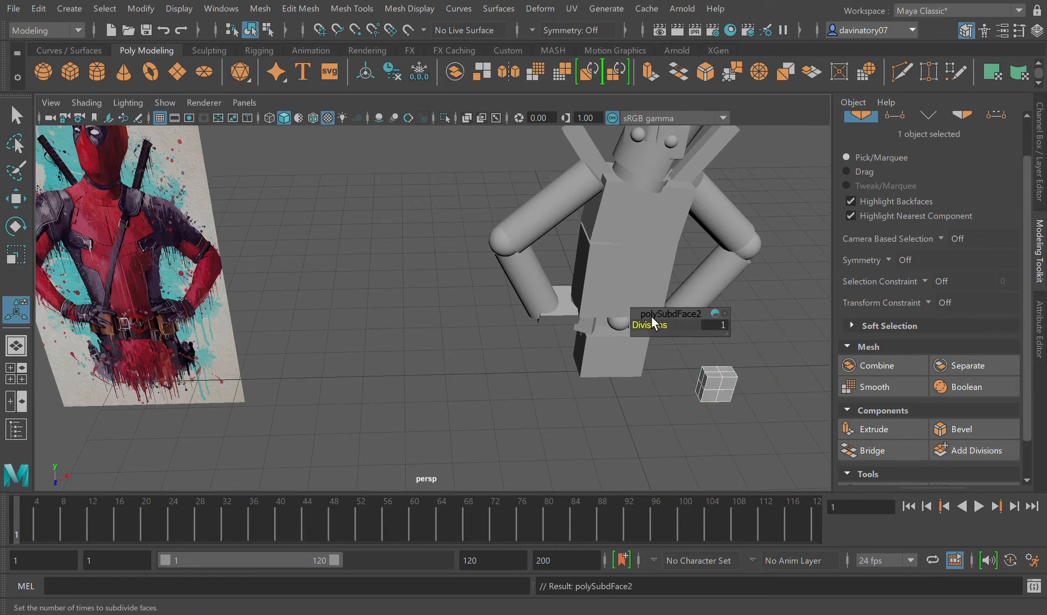
# Step: Insert extra edge loops in both directions on the second hand cube, keep it unsmoothed and leave the Insert Edge Loop tool
pyautogui.click(360, 14)
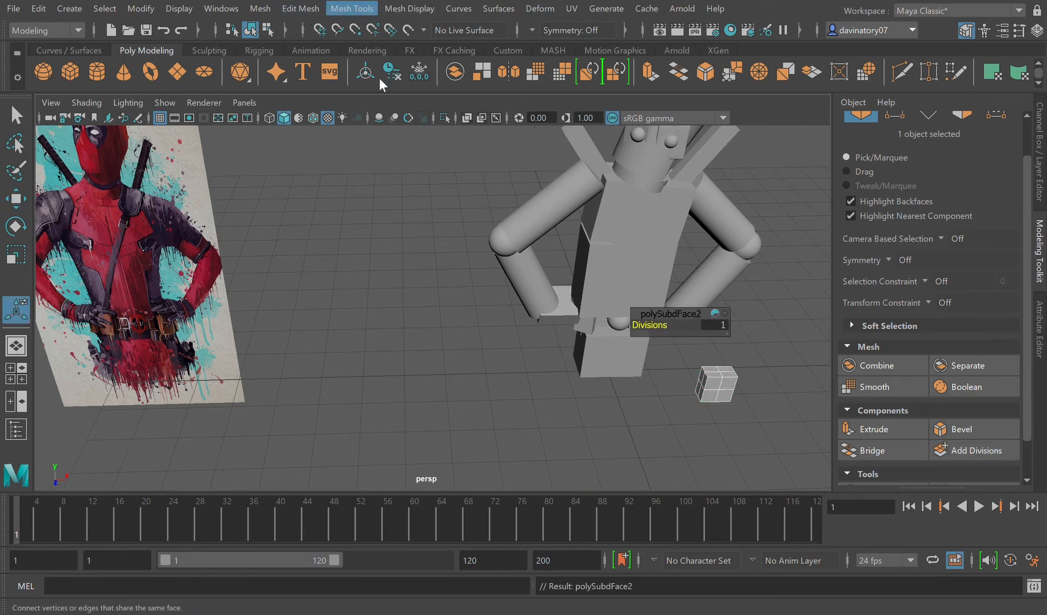
pyautogui.click(390, 120)
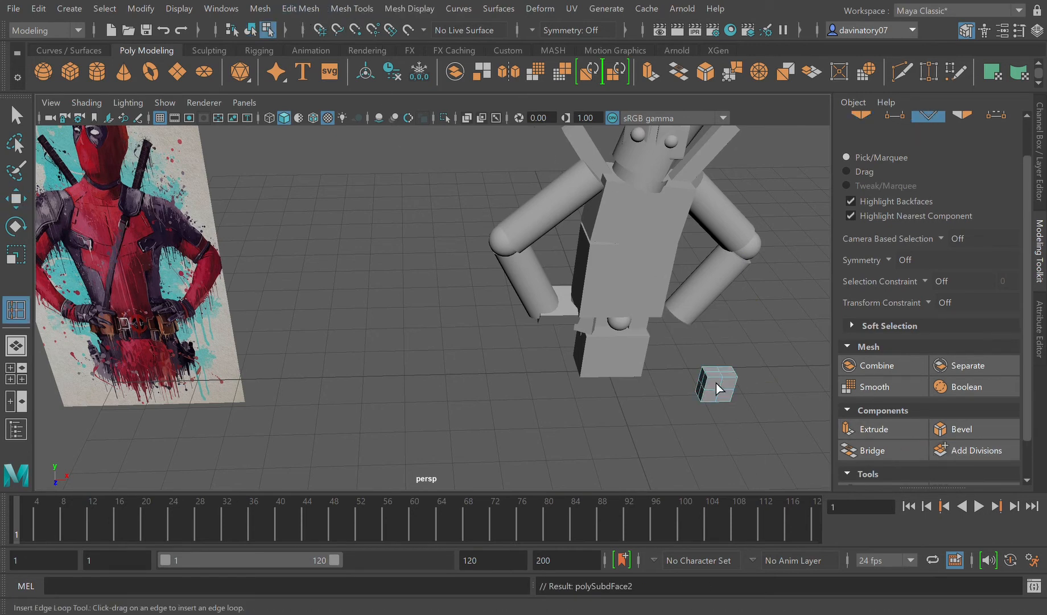
pyautogui.moveTo(717, 386); pyautogui.dragTo(715, 398)
pyautogui.click(711, 401)
pyautogui.moveTo(722, 385); pyautogui.dragTo(721, 386)
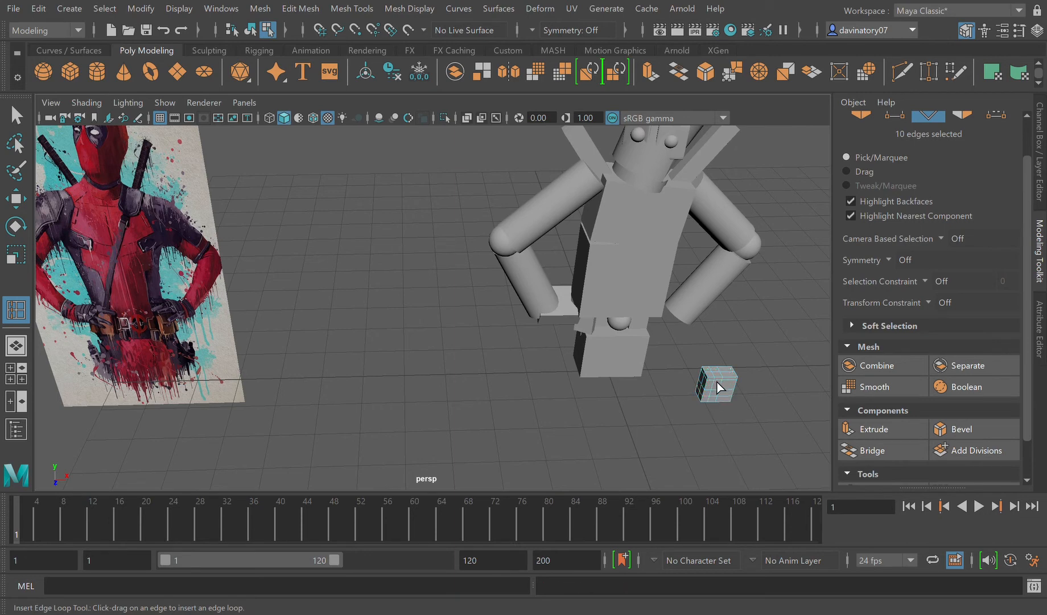
pyautogui.moveTo(721, 387)
pyautogui.mouseDown()
pyautogui.moveTo(738, 384)
pyautogui.moveTo(735, 392)
pyautogui.mouseUp()
pyautogui.press('1')
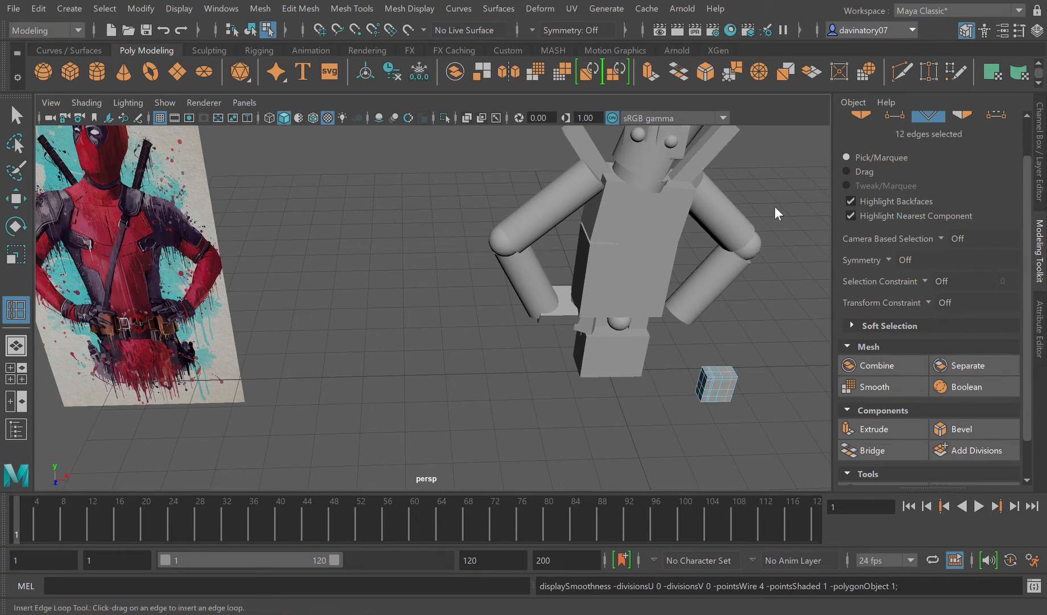
pyautogui.press('F8')
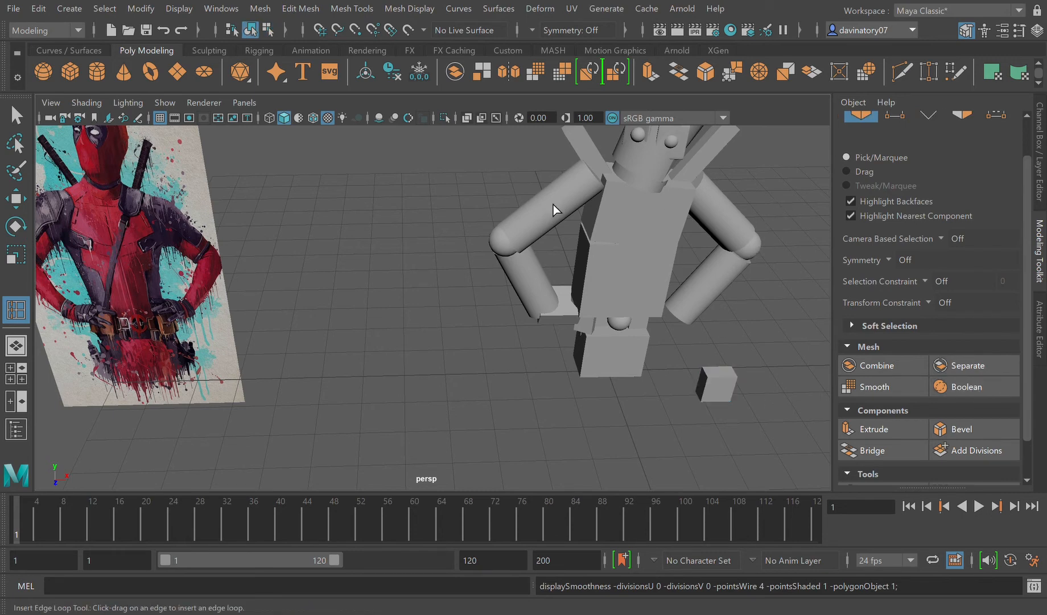
pyautogui.click(22, 121)
# Step: Select the second hand cube, frame it for moving and switch to vertex editing
pyautogui.click(714, 400)
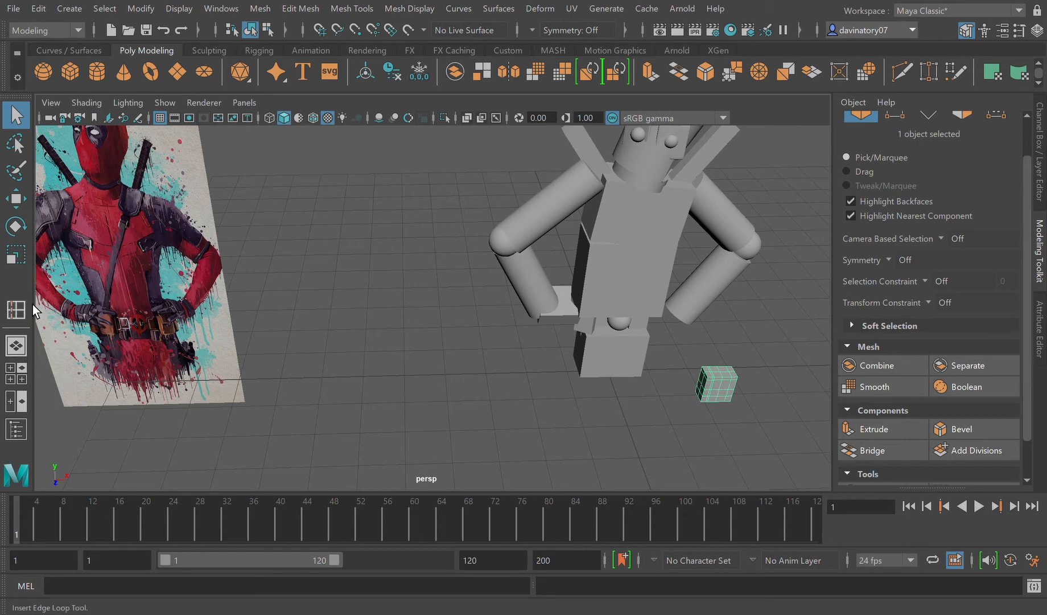
pyautogui.click(16, 199)
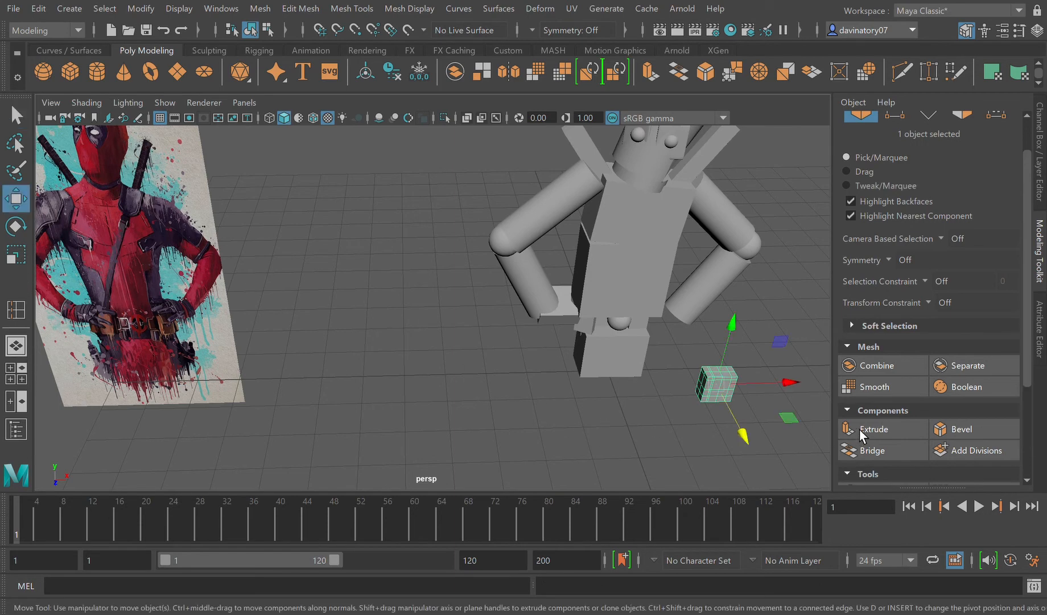
pyautogui.scroll(3, 748, 412)
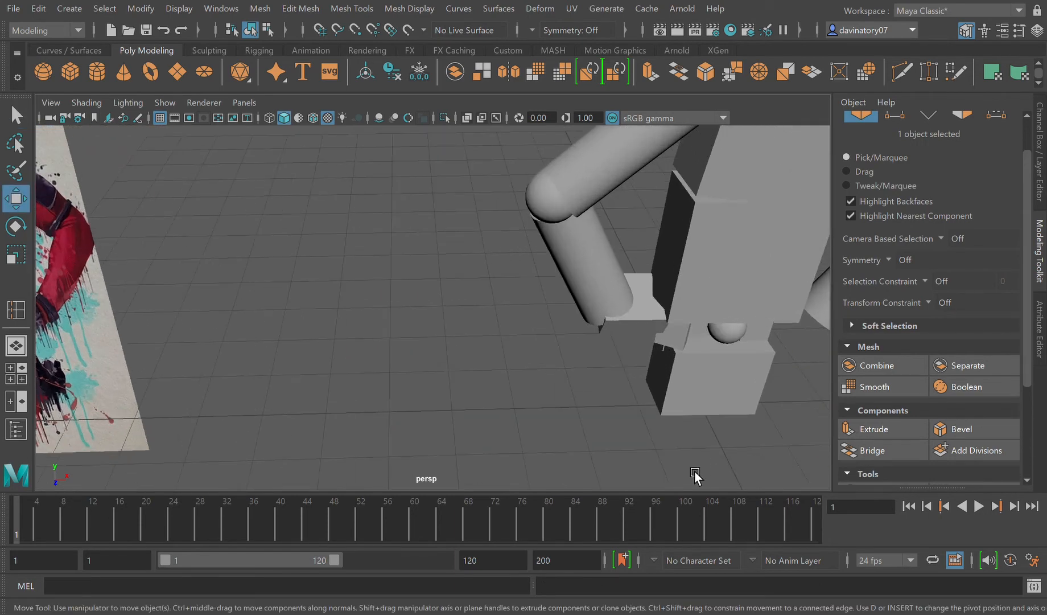
pyautogui.keyDown('alt'); pyautogui.moveTo(494, 404); pyautogui.dragTo(678, 401); pyautogui.keyUp('alt')
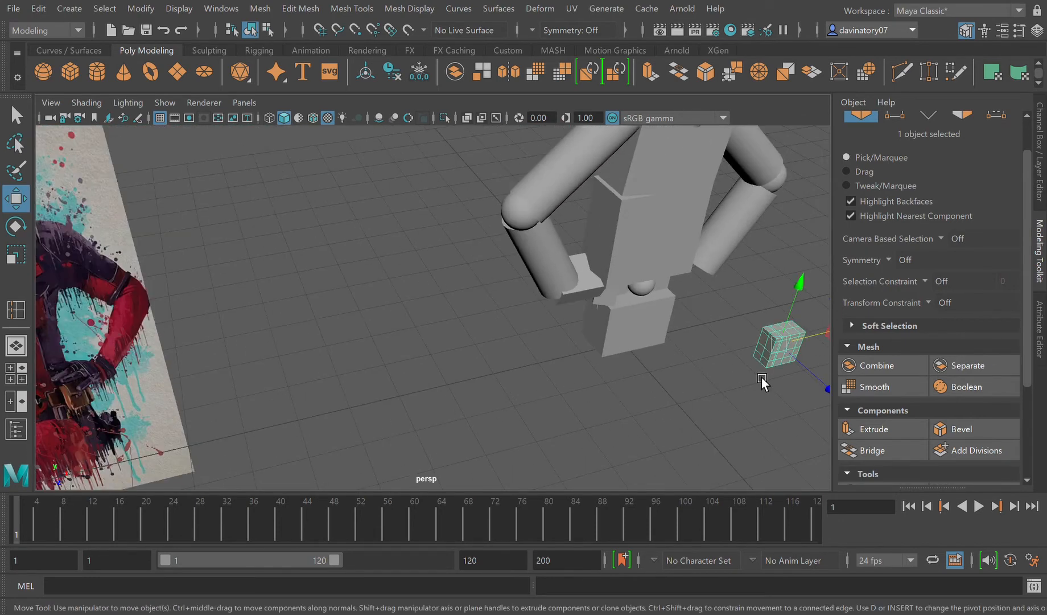
pyautogui.press('f')
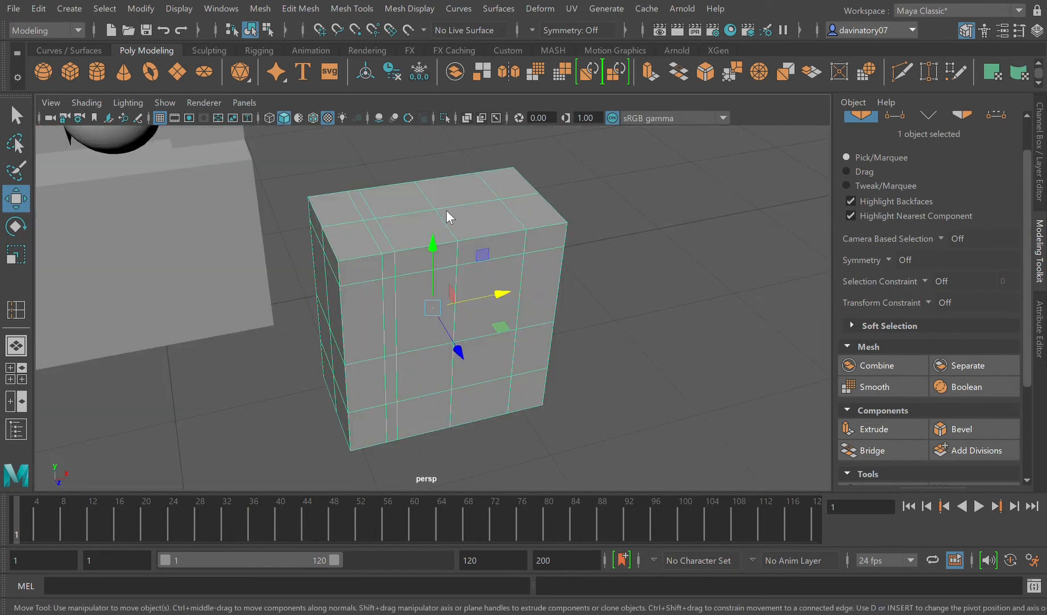
pyautogui.press('F9')
# Step: Try to move the vertices at the second hand cube's upper corner along X
pyautogui.keyDown('alt'); pyautogui.moveTo(365, 266); pyautogui.dragTo(390, 301); pyautogui.keyUp('alt')
pyautogui.moveTo(421, 212); pyautogui.dragTo(354, 260)
pyautogui.hotkey('ctrl', 'z')
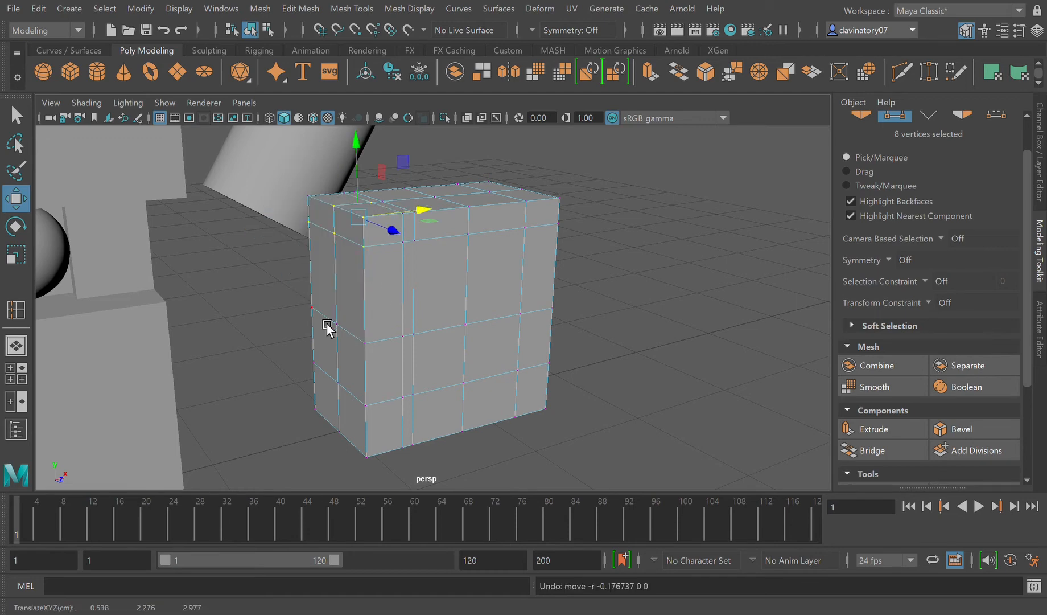
# Step: Try to pull the upper end vertices of the second hand cube outward along X, including the middle row
pyautogui.keyDown('alt'); pyautogui.moveTo(327, 324); pyautogui.dragTo(355, 346); pyautogui.keyUp('alt')
pyautogui.moveTo(282, 251); pyautogui.dragTo(451, 355)
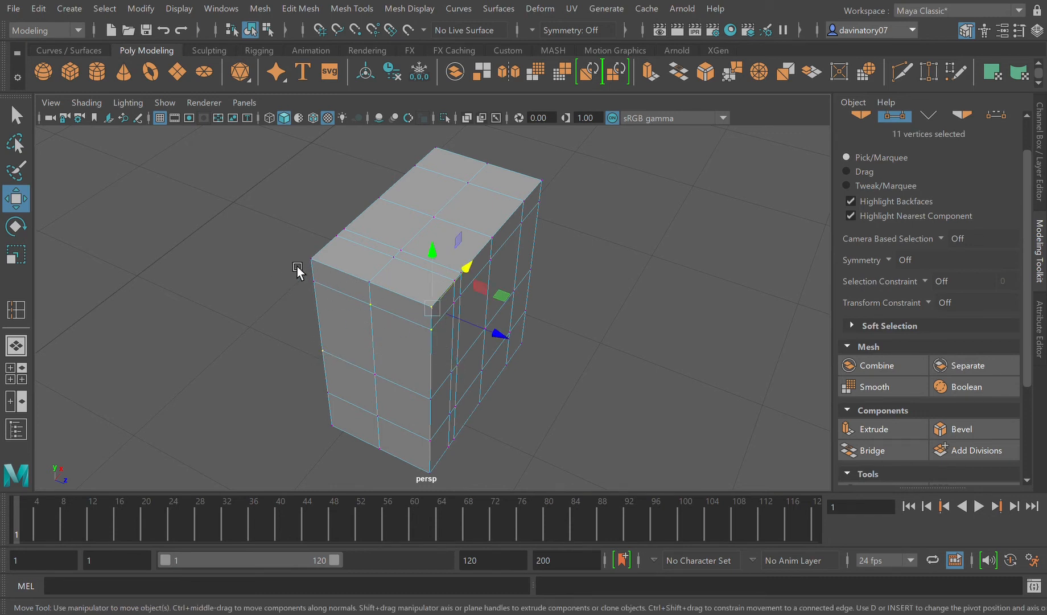
pyautogui.moveTo(284, 255); pyautogui.dragTo(455, 358)
pyautogui.moveTo(469, 286); pyautogui.dragTo(403, 449)
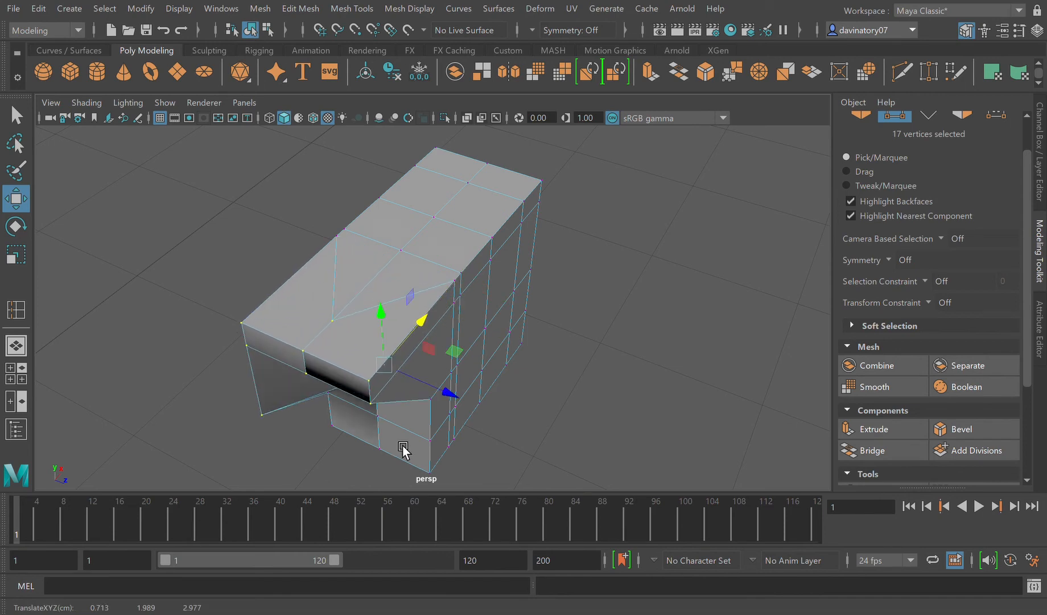
pyautogui.keyDown('alt'); pyautogui.moveTo(400, 405); pyautogui.dragTo(481, 383); pyautogui.keyUp('alt')
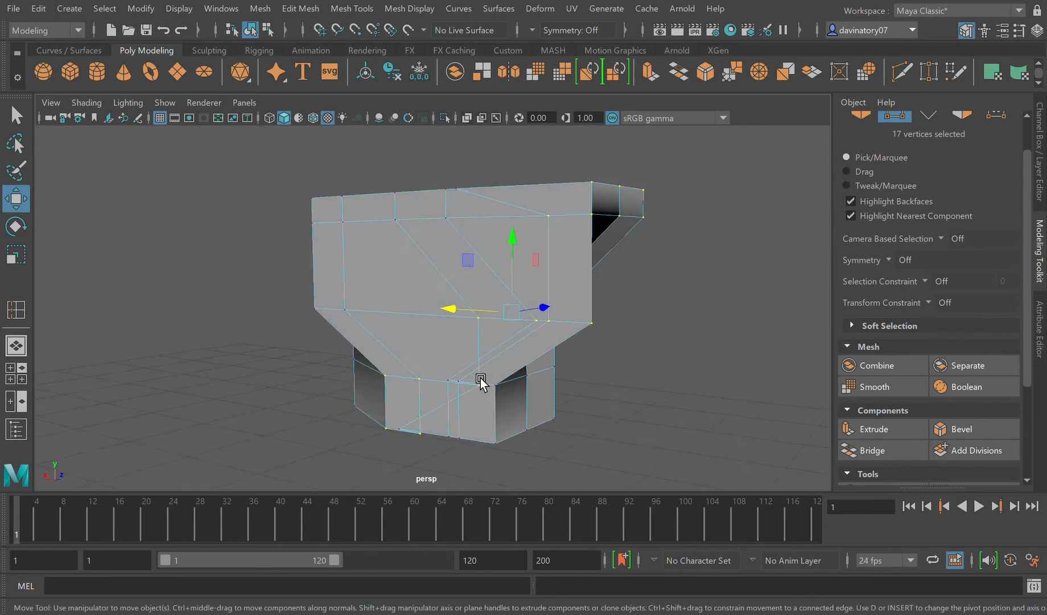
pyautogui.hotkey('ctrl', 'z')
pyautogui.keyDown('alt'); pyautogui.moveTo(620, 348); pyautogui.dragTo(570, 360); pyautogui.keyUp('alt')
pyautogui.click(571, 361)
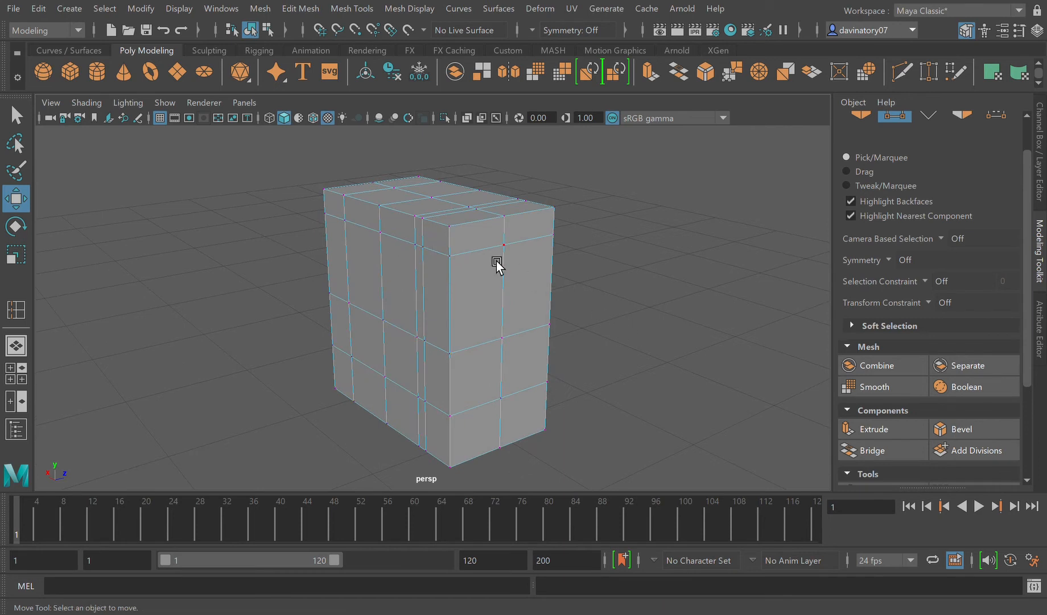
# Step: Try to move four vertices on the upper edge of the second hand cube's end face along X
pyautogui.moveTo(441, 222); pyautogui.dragTo(564, 251)
pyautogui.moveTo(589, 250); pyautogui.dragTo(589, 250)
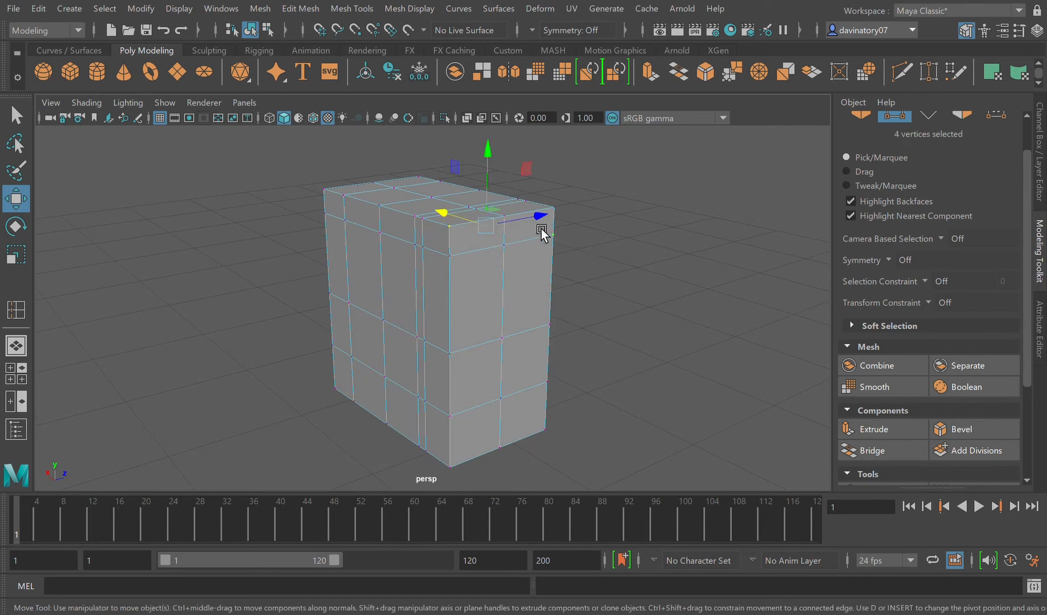
pyautogui.moveTo(461, 221); pyautogui.dragTo(484, 233)
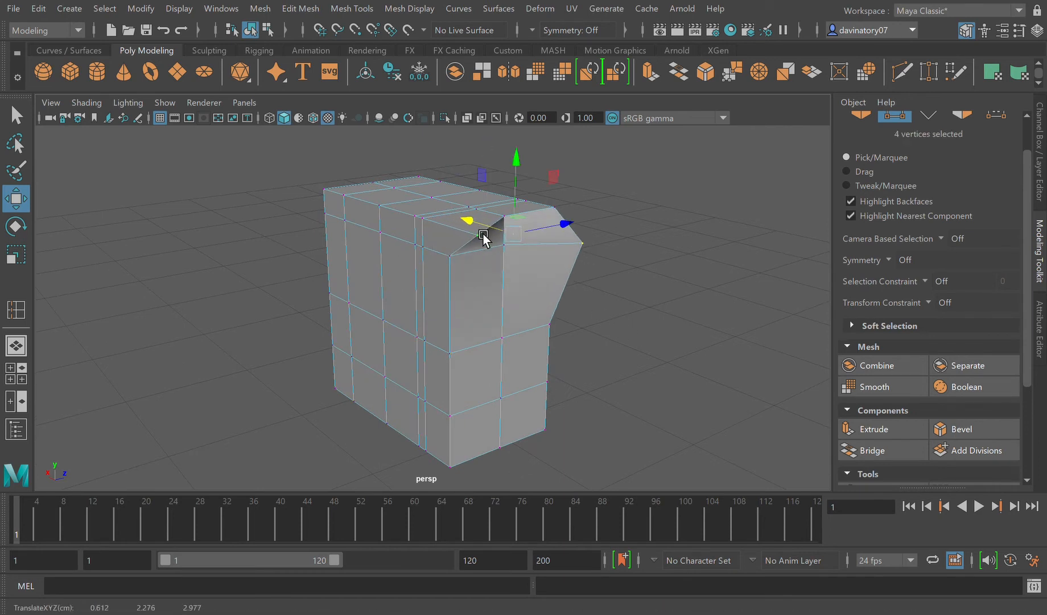
pyautogui.hotkey('ctrl', 'z')
# Step: Select the six vertices in the top two rows of the second hand cube's end face and pull them outward along X
pyautogui.keyDown('alt'); pyautogui.moveTo(589, 287); pyautogui.dragTo(561, 290); pyautogui.keyUp('alt')
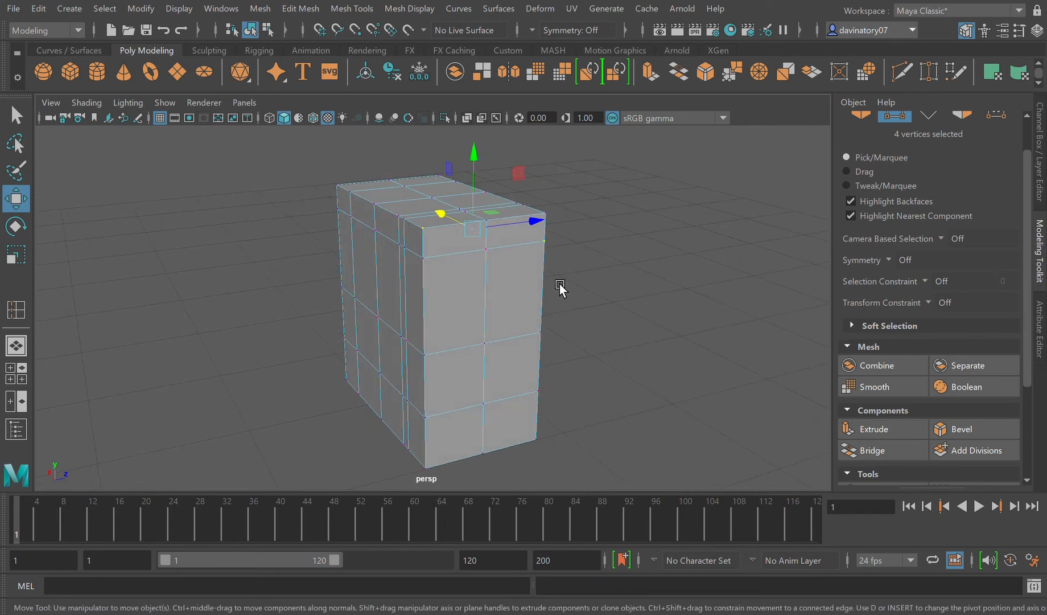
pyautogui.click(438, 267)
pyautogui.click(424, 238)
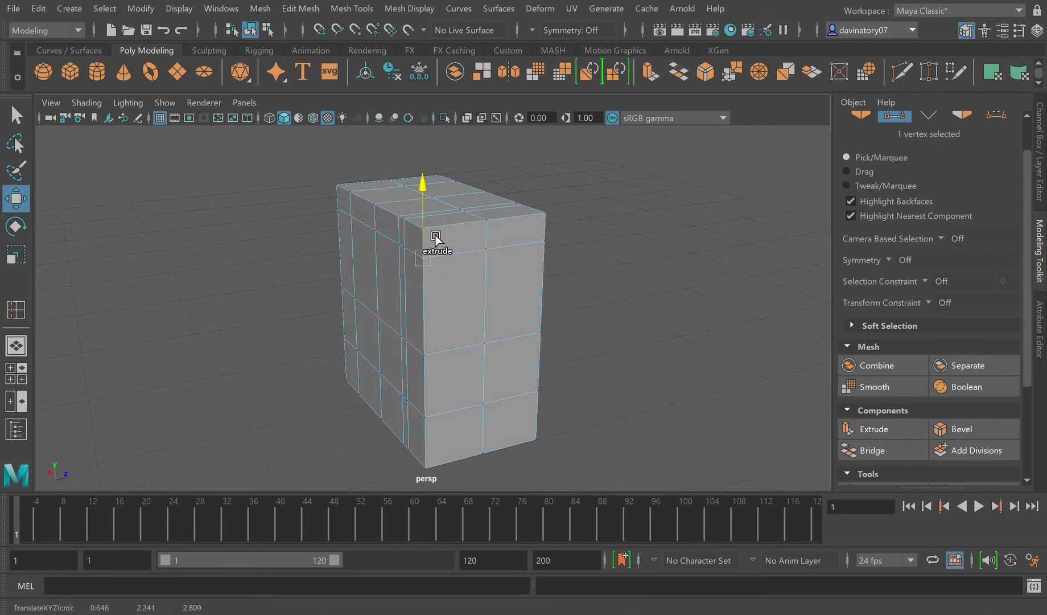
pyautogui.keyDown('shift'); pyautogui.click(496, 224); pyautogui.keyUp('shift')
pyautogui.keyDown('shift'); pyautogui.click(500, 252); pyautogui.keyUp('shift')
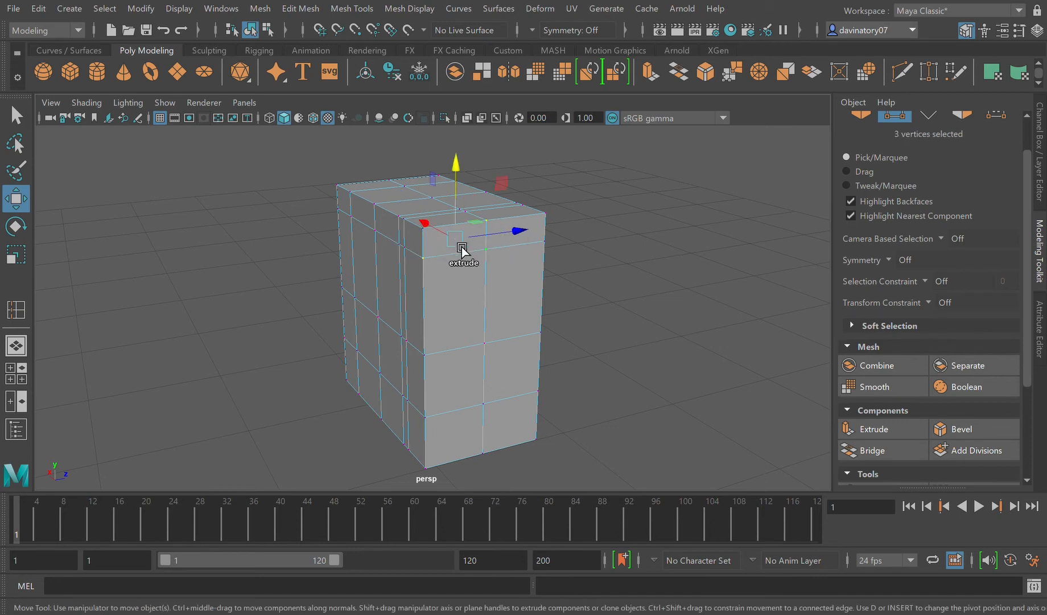
pyautogui.keyDown('shift'); pyautogui.click(437, 234); pyautogui.keyUp('shift')
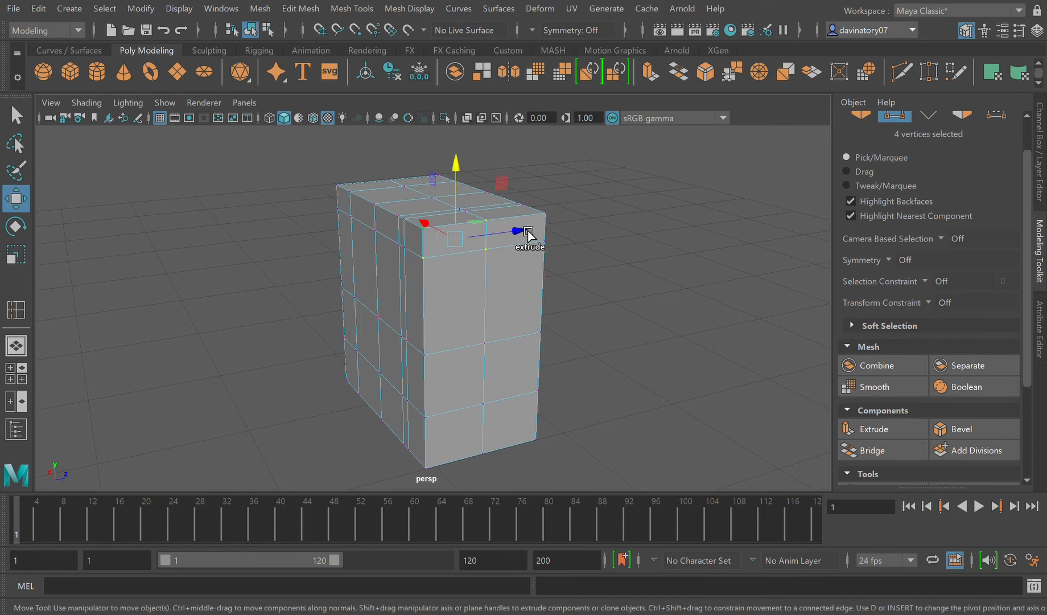
pyautogui.keyDown('shift'); pyautogui.click(559, 214); pyautogui.keyUp('shift')
pyautogui.keyDown('shift'); pyautogui.click(557, 244); pyautogui.keyUp('shift')
pyautogui.keyDown('shift'); pyautogui.click(558, 243); pyautogui.keyUp('shift')
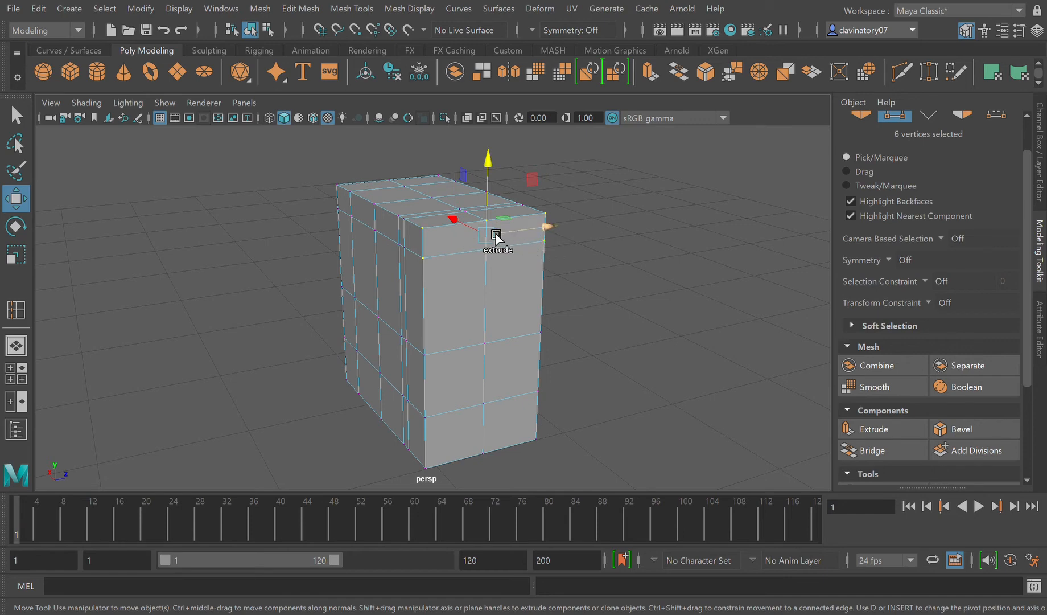
pyautogui.moveTo(475, 230); pyautogui.dragTo(420, 374)
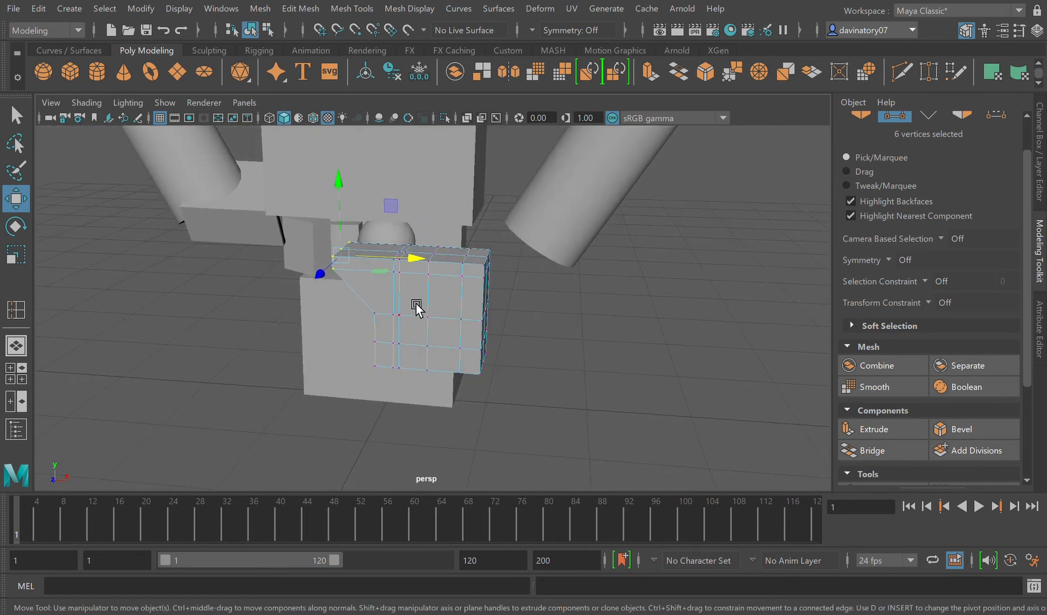
# Step: Return to object selection and rotate the second hand block about X so that it lies flat
pyautogui.moveTo(468, 221); pyautogui.dragTo(505, 199, button='right')
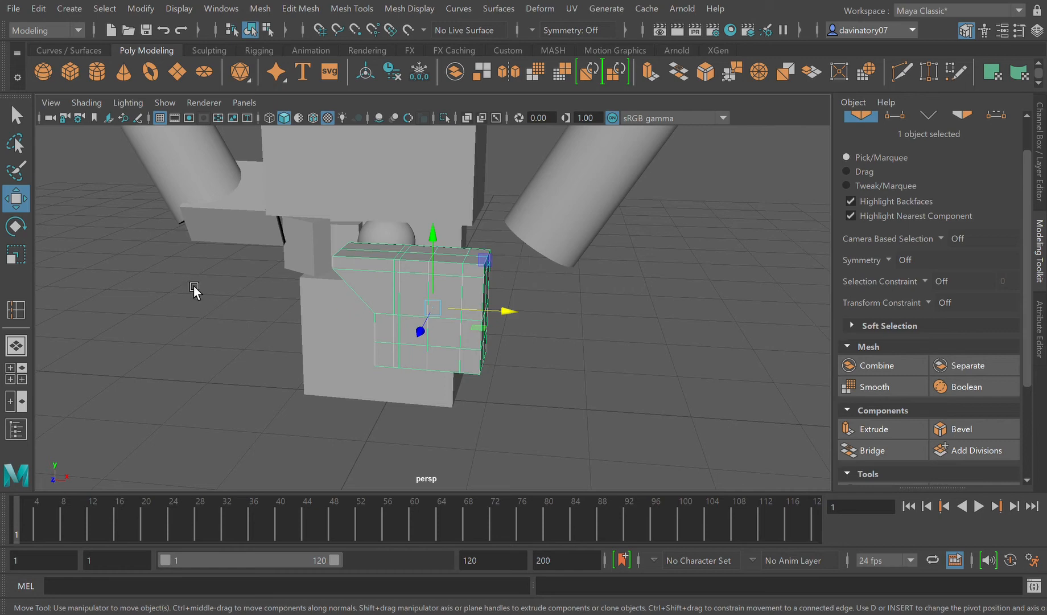
pyautogui.press('e')
pyautogui.moveTo(441, 251); pyautogui.dragTo(405, 360)
pyautogui.keyDown('alt'); pyautogui.moveTo(405, 361); pyautogui.dragTo(306, 354, button='right'); pyautogui.keyUp('alt')
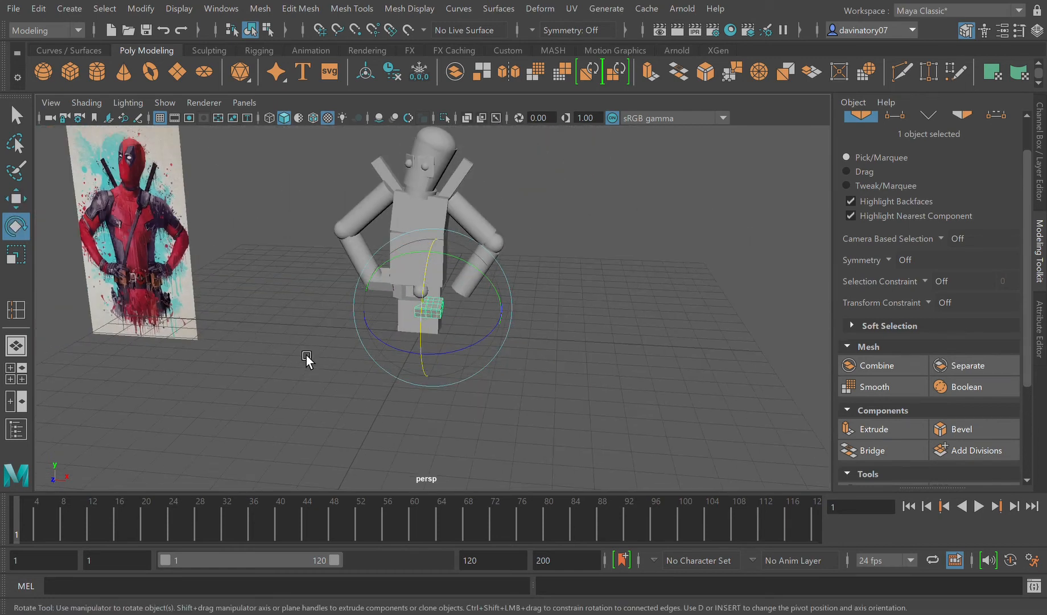
pyautogui.scroll(5, 302, 361)
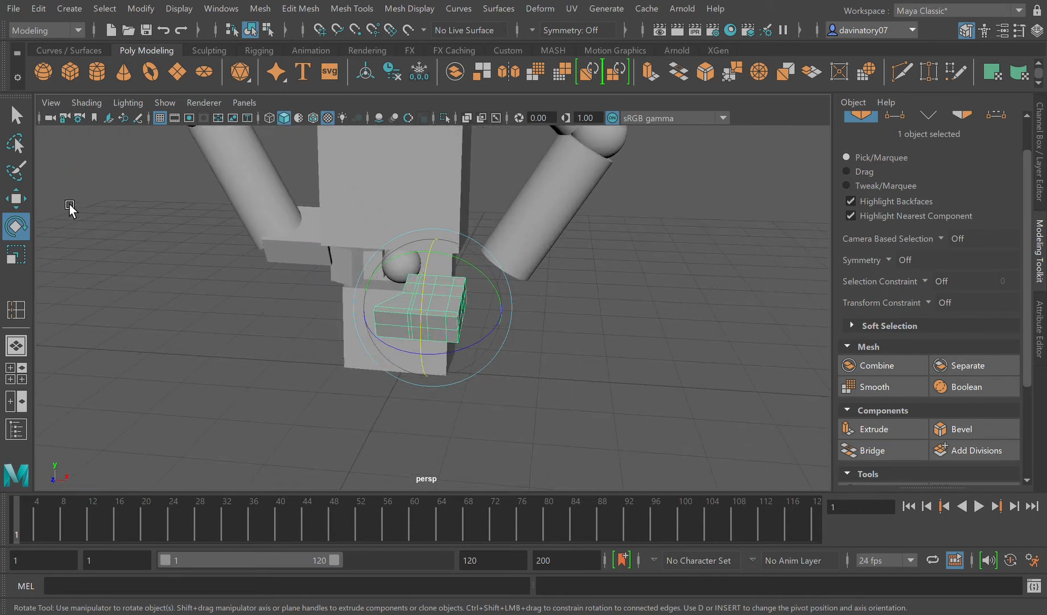
# Step: Move the second hand block to the lower end of the second forearm, beside the waist
pyautogui.click(22, 205)
pyautogui.moveTo(486, 311)
pyautogui.mouseDown()
pyautogui.moveTo(519, 315)
pyautogui.moveTo(519, 252)
pyautogui.moveTo(486, 330)
pyautogui.mouseUp()
pyautogui.press('3')
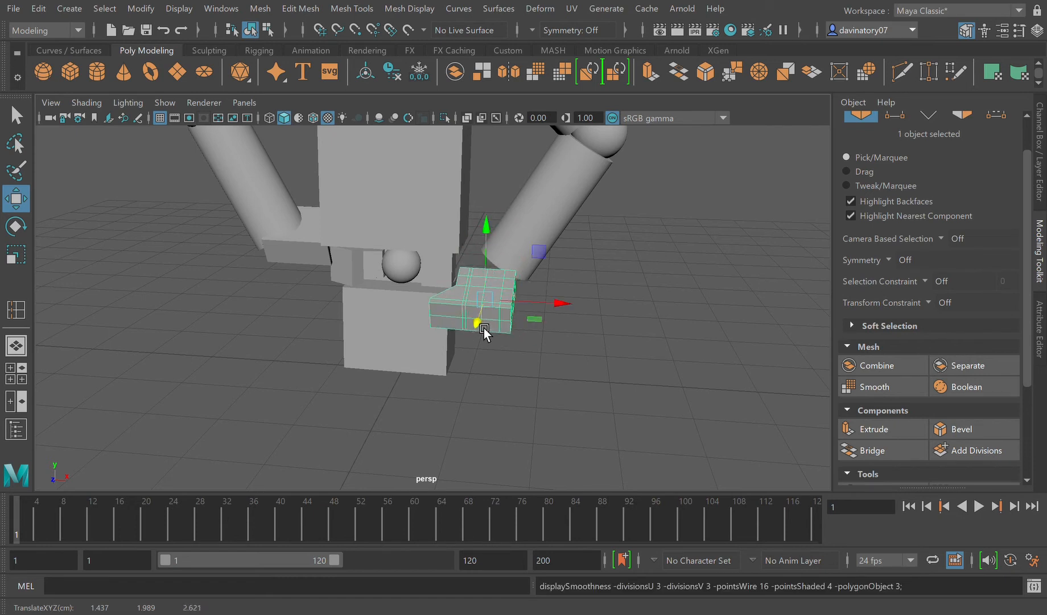
pyautogui.press('1')
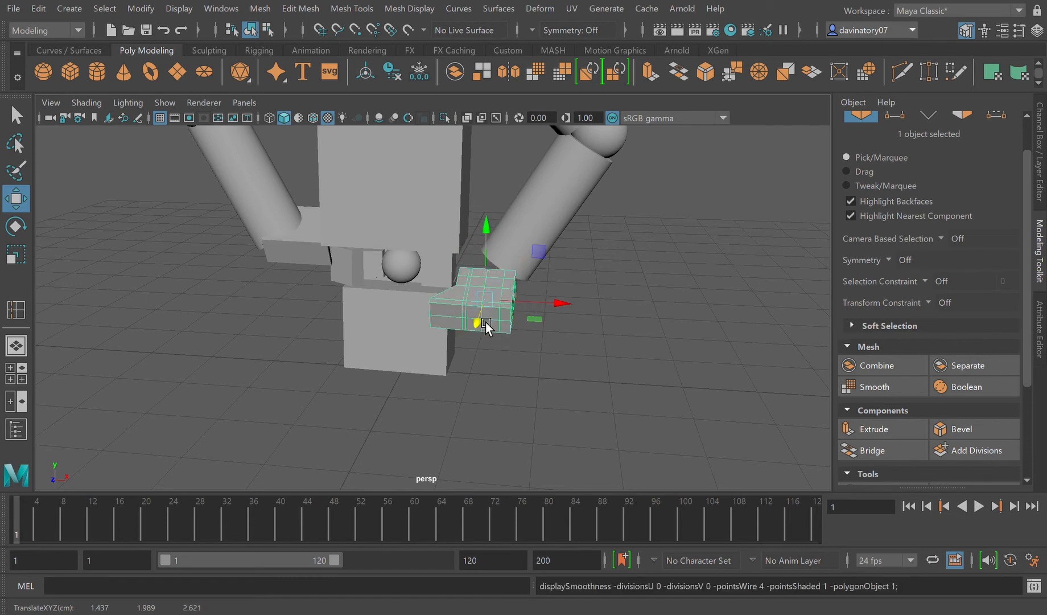
pyautogui.moveTo(491, 329); pyautogui.dragTo(504, 291)
pyautogui.moveTo(566, 279); pyautogui.dragTo(644, 290)
pyautogui.moveTo(695, 232); pyautogui.dragTo(691, 253)
pyautogui.keyDown('alt'); pyautogui.moveTo(600, 326); pyautogui.dragTo(652, 295); pyautogui.keyUp('alt')
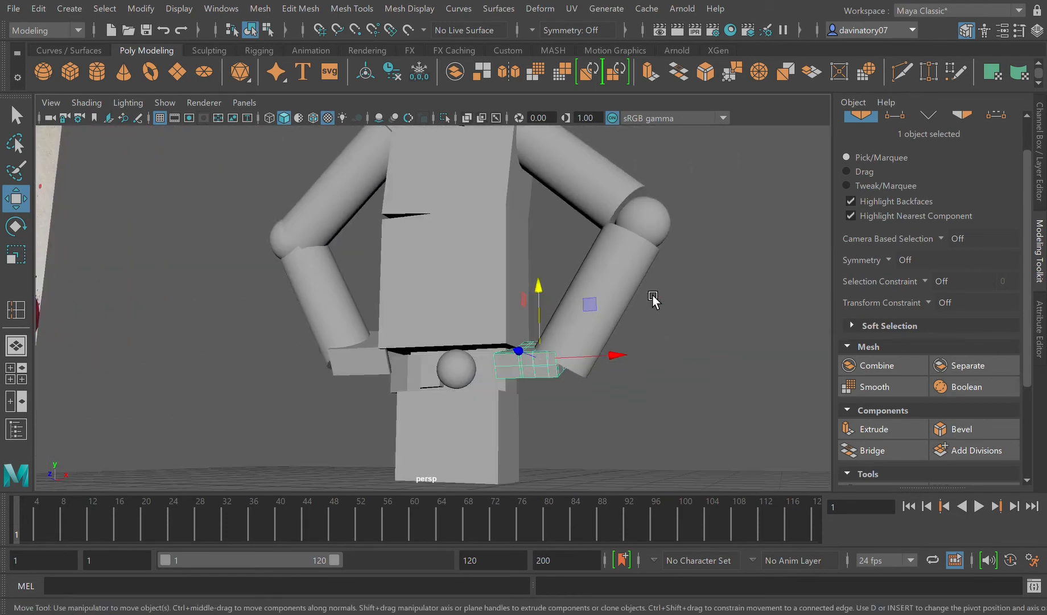
# Step: Frame the Deadpool reference image and examine its hands and belt beside the model
pyautogui.scroll(-2, 652, 295)
pyautogui.click(558, 415)
pyautogui.scroll(-8, 559, 415)
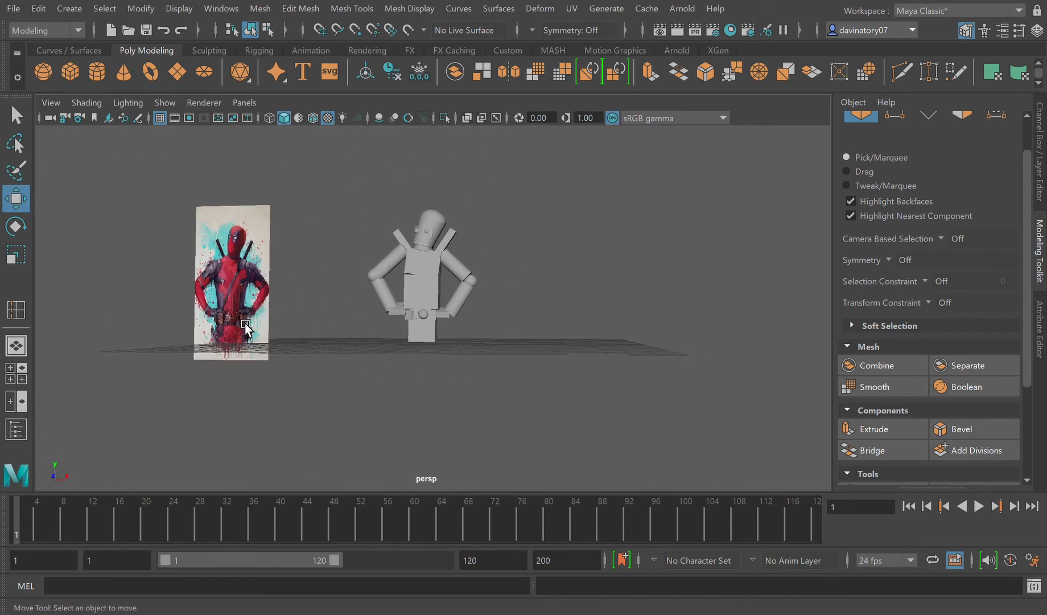
pyautogui.click(259, 348)
pyautogui.press('f')
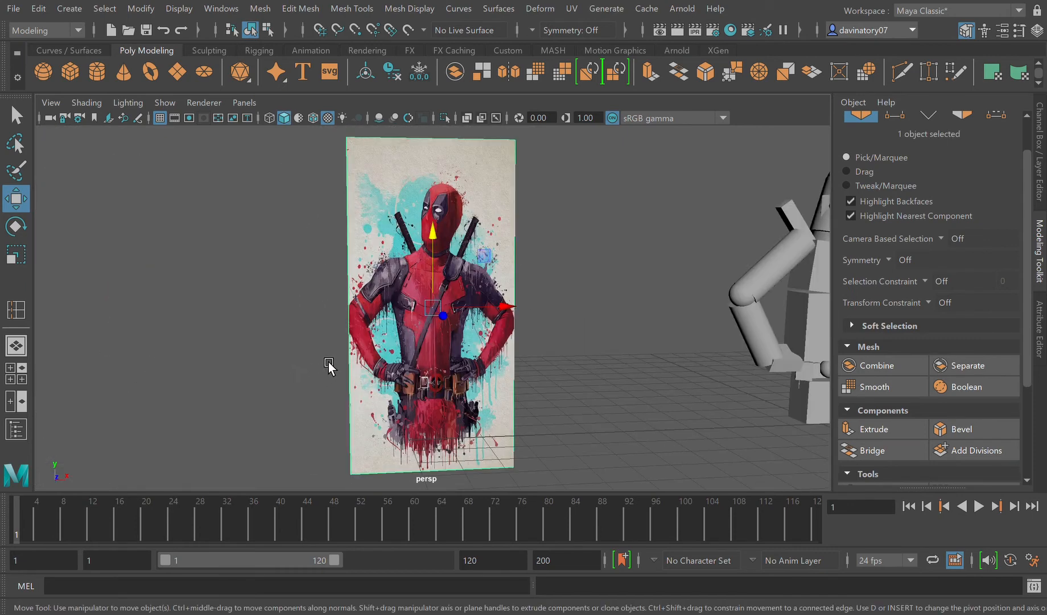
pyautogui.keyDown('alt'); pyautogui.moveTo(484, 444); pyautogui.dragTo(457, 418); pyautogui.keyUp('alt')
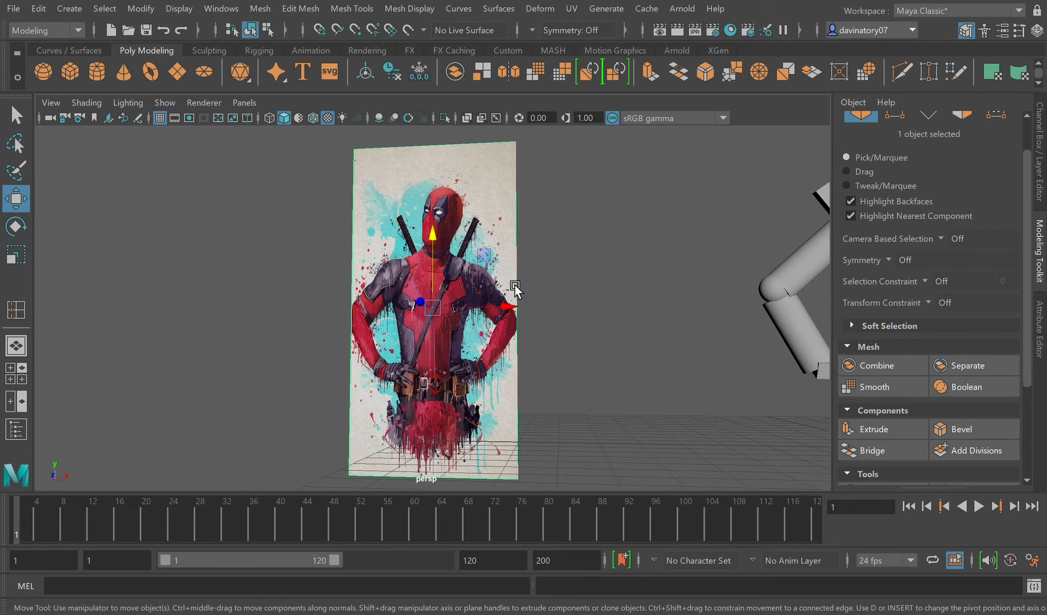
pyautogui.scroll(-3, 583, 402)
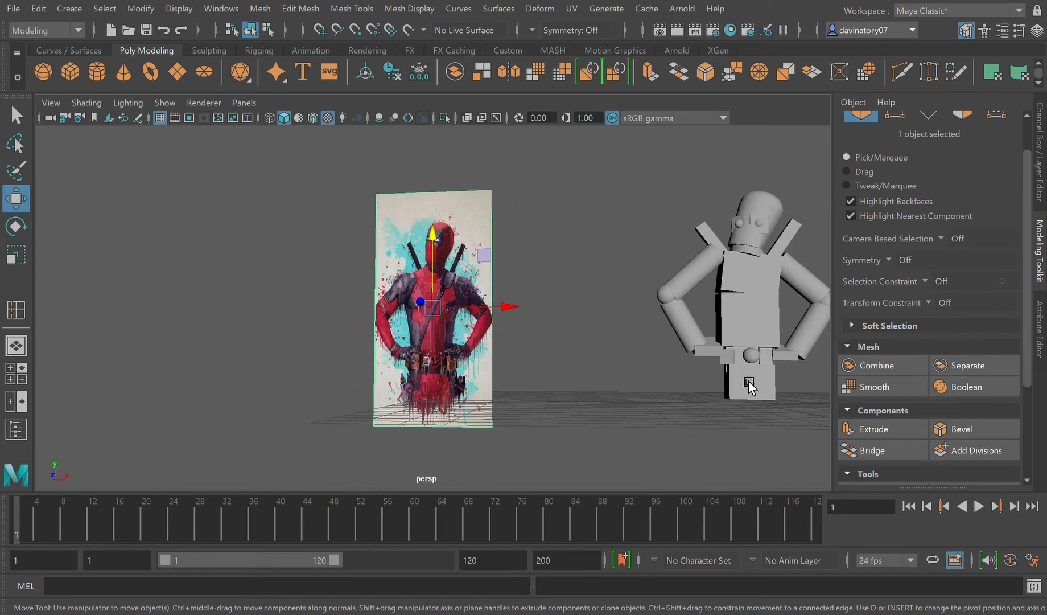
# Step: Insert edge loops near the side, upper and lower edges of the first belt pouch block and check it smoothed
pyautogui.click(736, 367)
pyautogui.press('f')
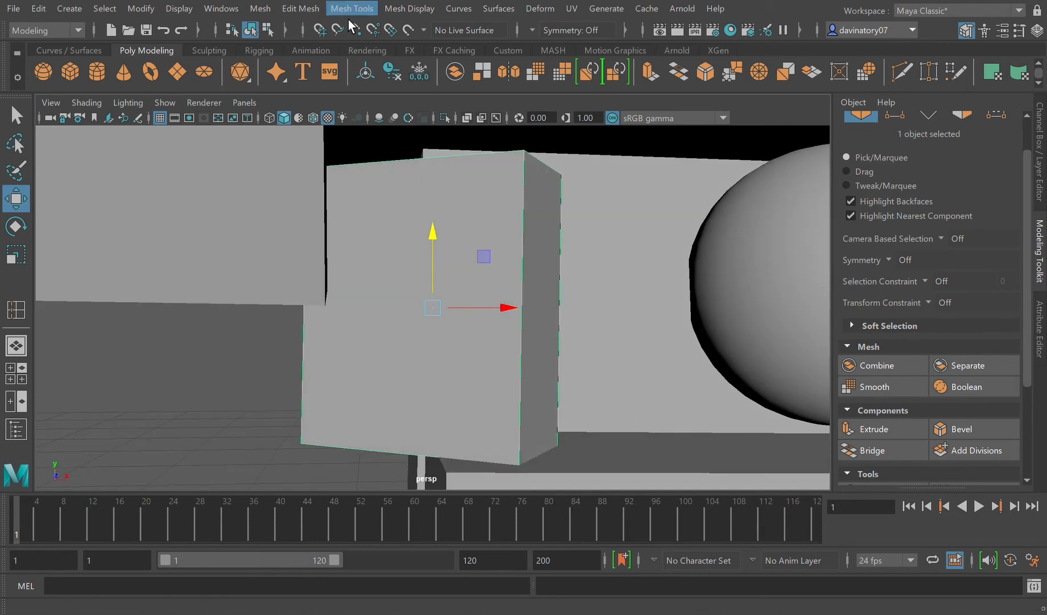
pyautogui.click(393, 124)
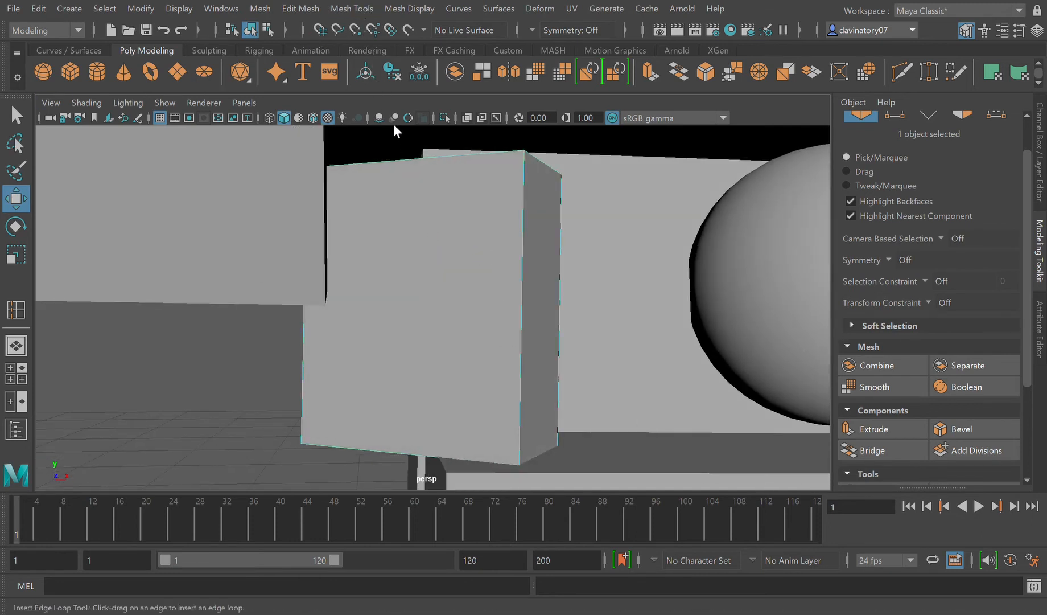
pyautogui.click(507, 159)
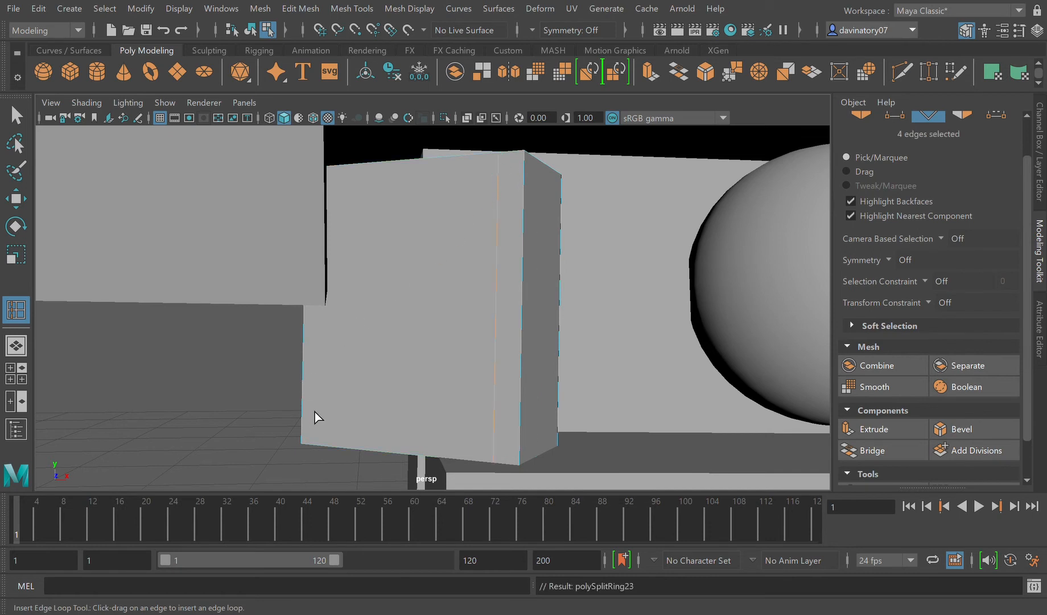
pyautogui.click(310, 435)
pyautogui.click(341, 175)
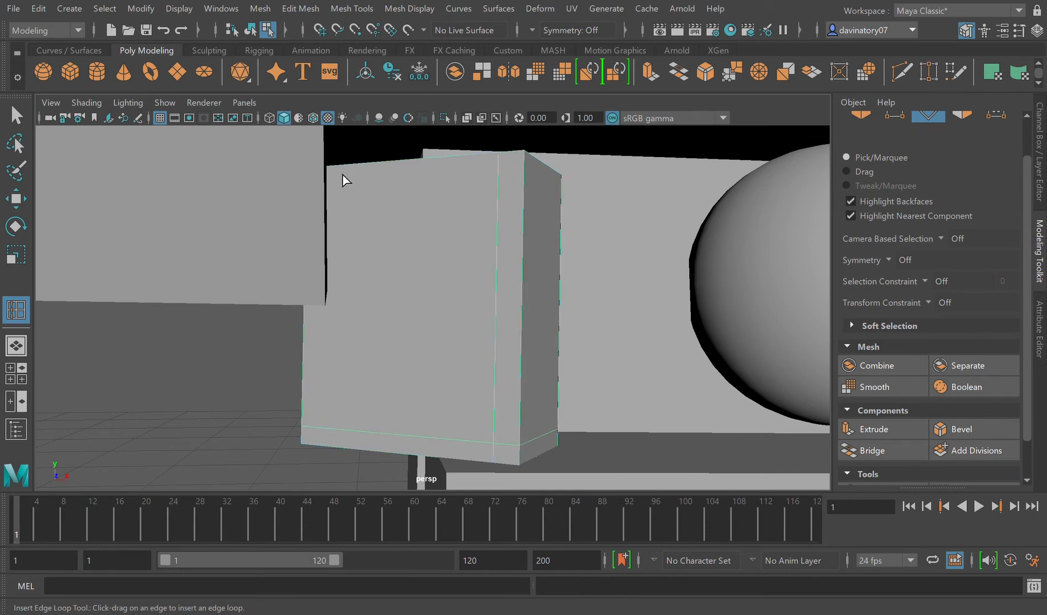
pyautogui.click(331, 179)
pyautogui.moveTo(531, 173); pyautogui.dragTo(531, 174)
pyautogui.press('3')
pyautogui.press('1')
pyautogui.press('F8')
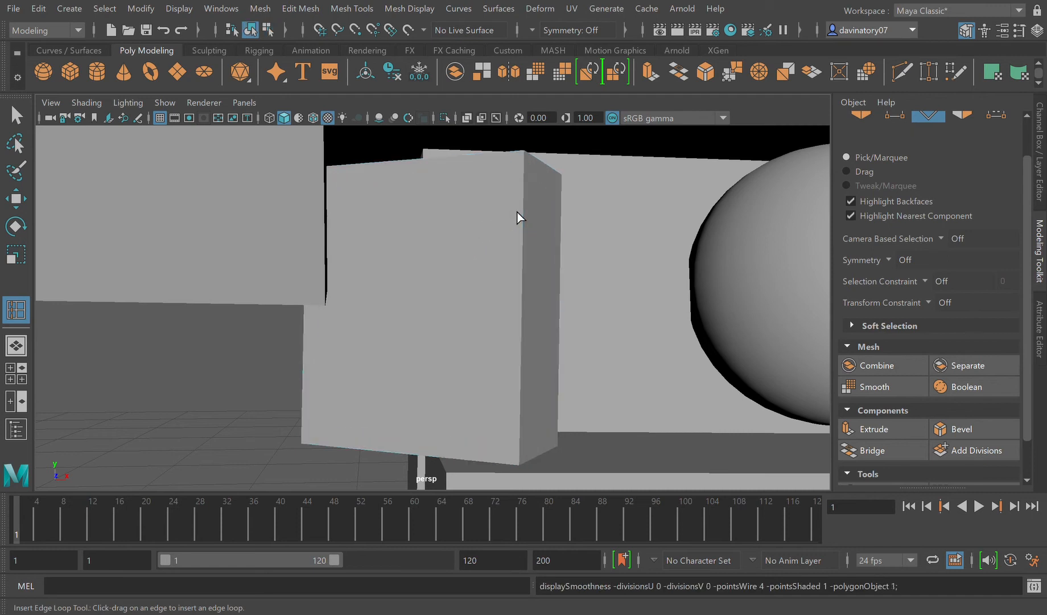
pyautogui.press('q')
pyautogui.click(480, 243)
pyautogui.scroll(-5, 523, 271)
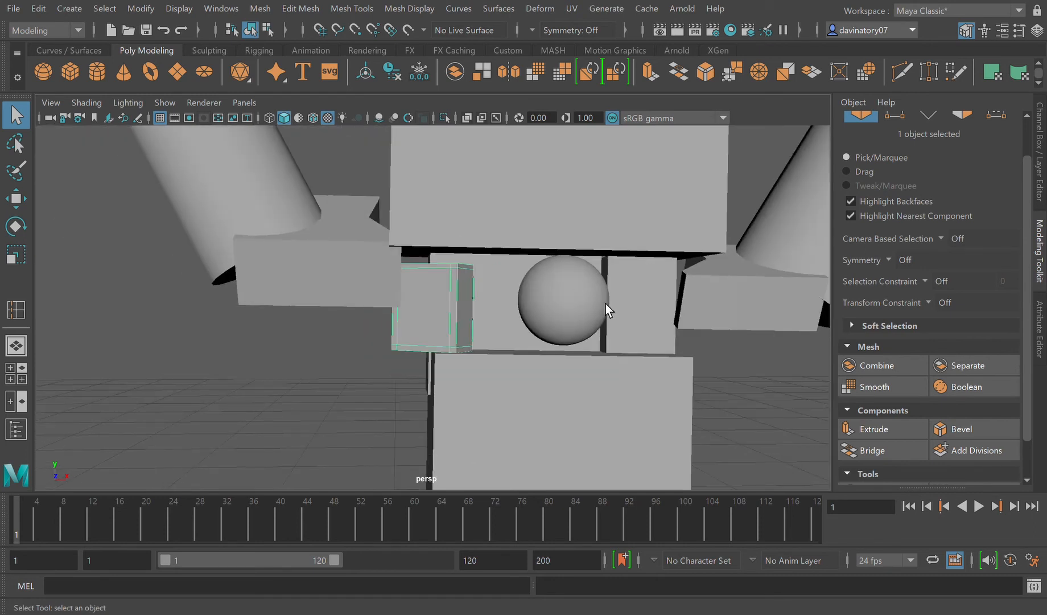
# Step: Insert edge loops near the side, upper and lower edges of the belt pouch on the other side of the sphere
pyautogui.click(637, 316)
pyautogui.keyDown('alt'); pyautogui.moveTo(637, 321); pyautogui.dragTo(649, 346); pyautogui.keyUp('alt')
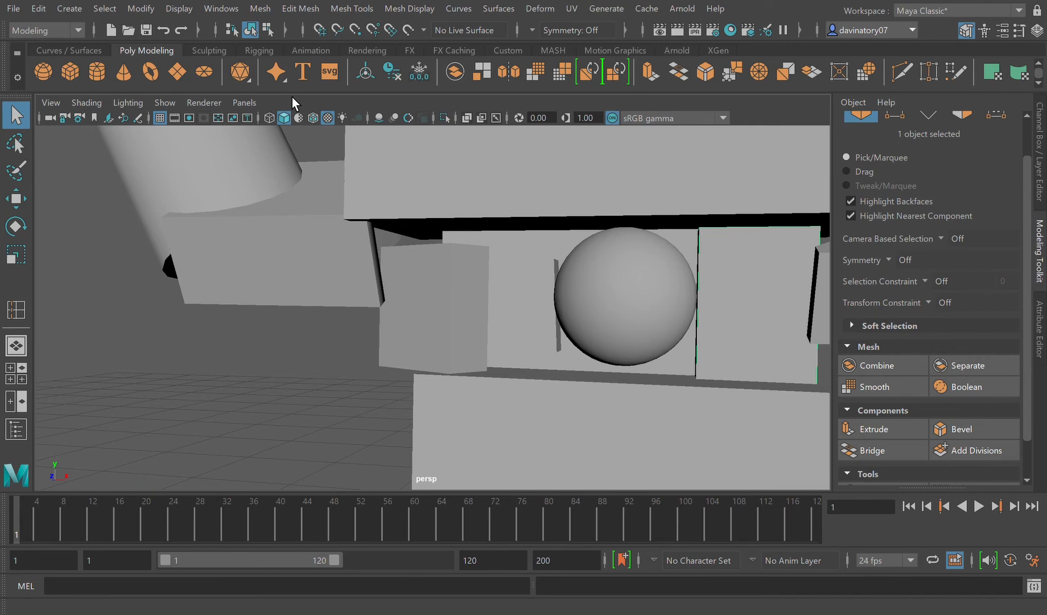
pyautogui.click(355, 9)
pyautogui.click(390, 121)
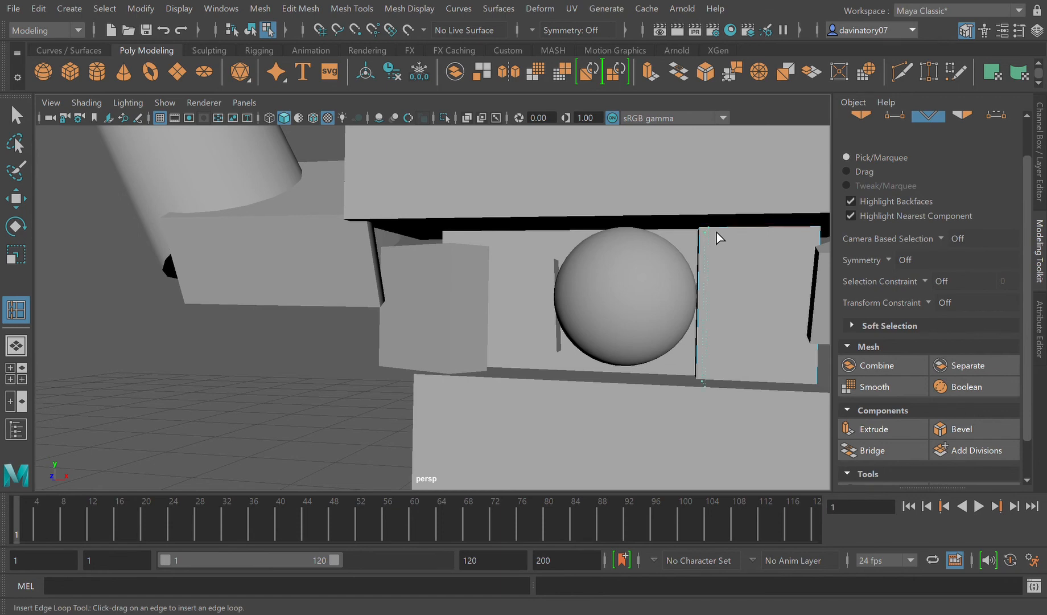
pyautogui.click(717, 232)
pyautogui.click(706, 362)
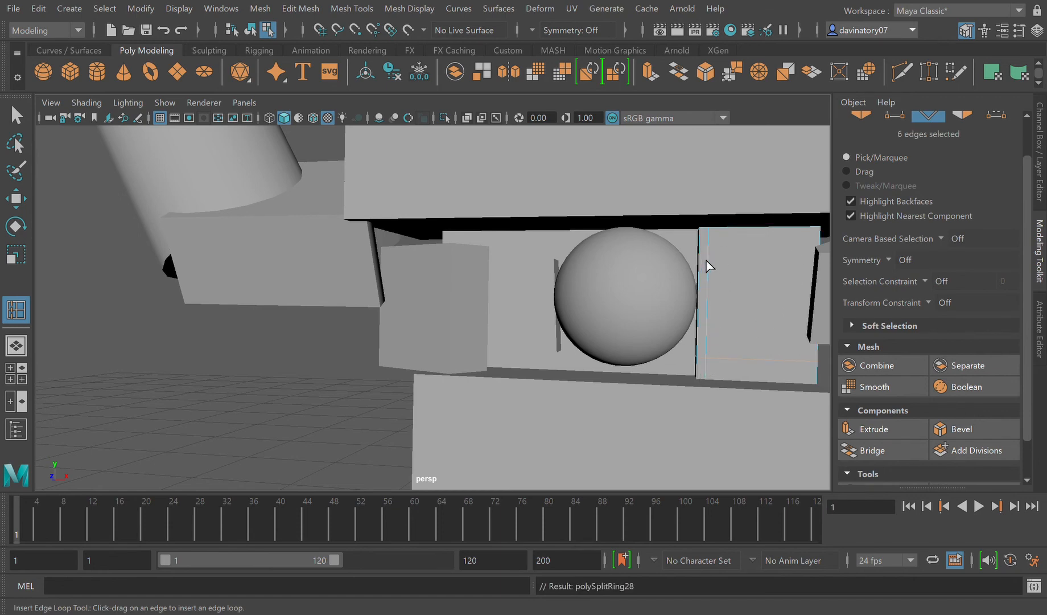
pyautogui.click(709, 245)
pyautogui.moveTo(809, 234); pyautogui.dragTo(813, 246)
pyautogui.press('F8')
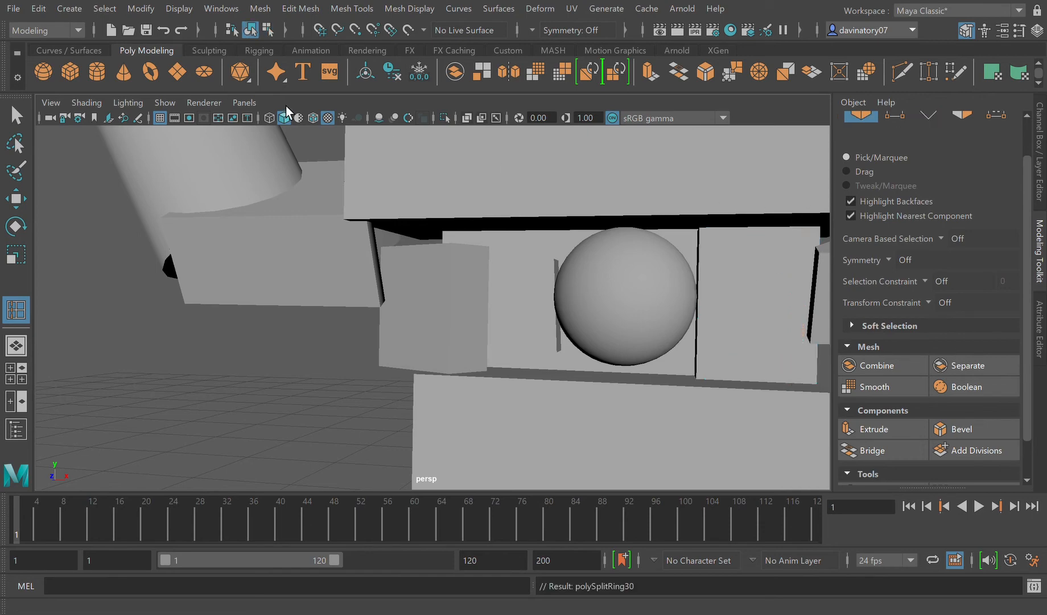
# Step: Preview the second belt pouch block smoothed and switch it back to its unsmoothed display
pyautogui.click(16, 116)
pyautogui.click(795, 303)
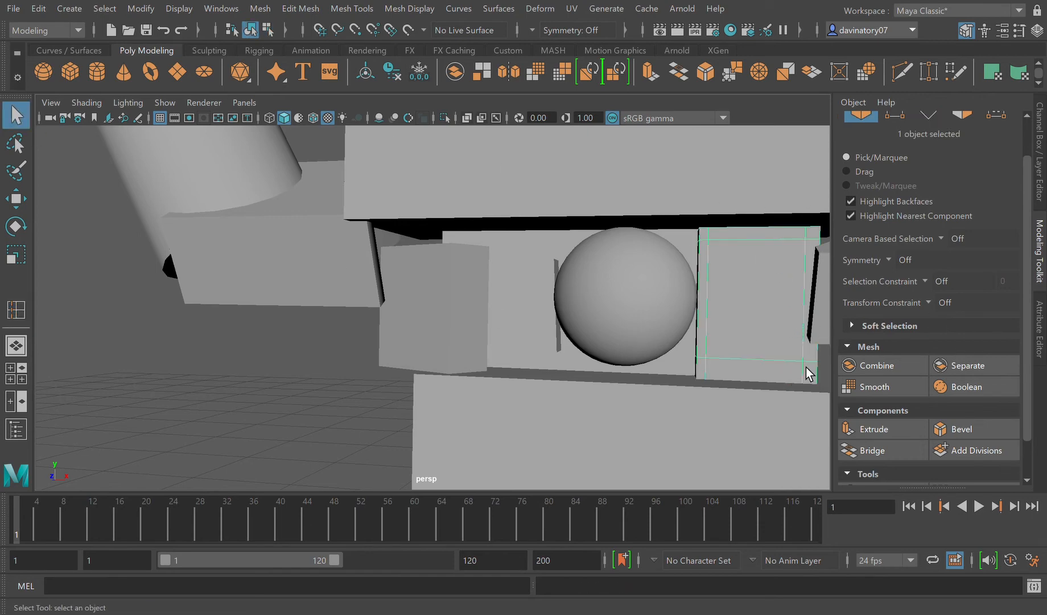
pyautogui.keyDown('alt'); pyautogui.moveTo(782, 297); pyautogui.dragTo(700, 328, button='right'); pyautogui.keyUp('alt')
pyautogui.press('3')
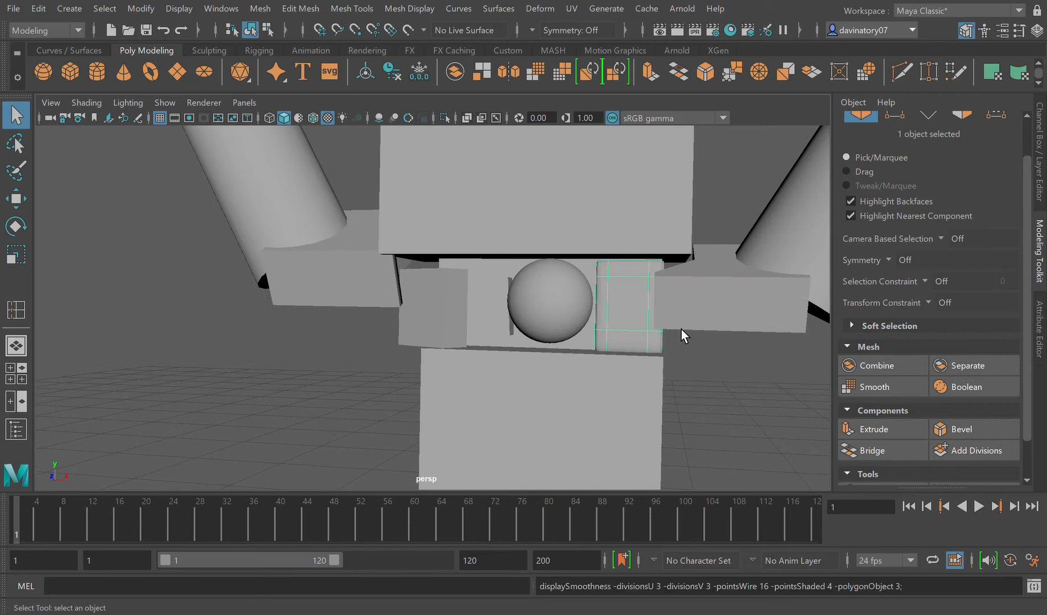
pyautogui.press('1')
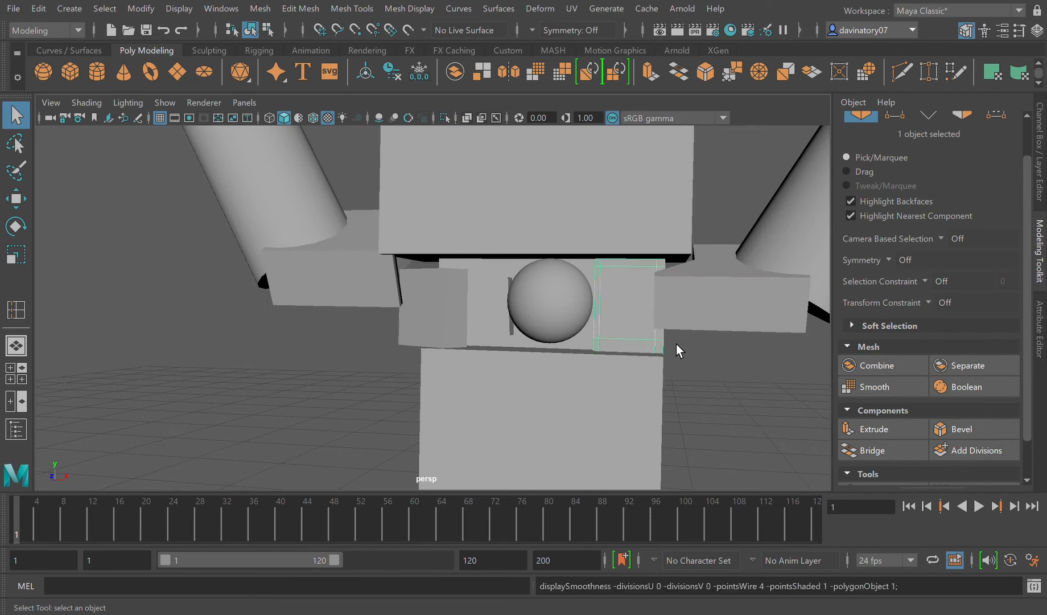
# Step: Flatten the belt buckle sphere by scaling it along its depth axis
pyautogui.click(561, 301)
pyautogui.keyDown('alt'); pyautogui.moveTo(587, 332); pyautogui.dragTo(544, 324); pyautogui.keyUp('alt')
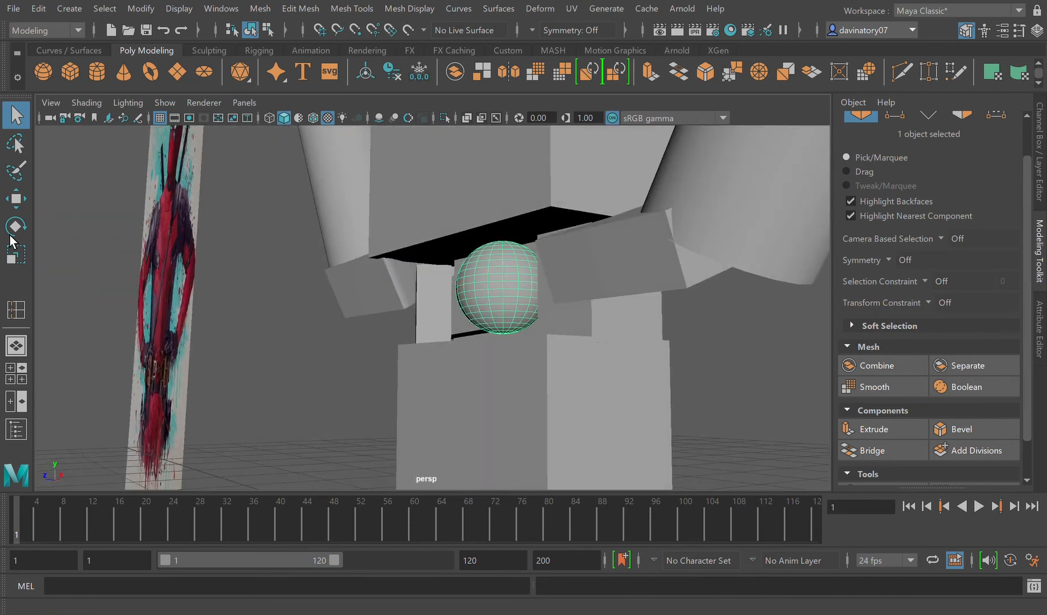
pyautogui.click(16, 255)
pyautogui.moveTo(459, 288); pyautogui.dragTo(499, 297)
pyautogui.click(706, 378)
# Step: Add one level of divisions to the hip block below the belt
pyautogui.click(637, 388)
pyautogui.scroll(-5, 629, 393)
pyautogui.moveTo(589, 418)
pyautogui.keyDown('alt'); pyautogui.mouseDown()
pyautogui.moveTo(577, 416)
pyautogui.moveTo(583, 430)
pyautogui.mouseUp(); pyautogui.keyUp('alt')
pyautogui.keyDown('alt'); pyautogui.moveTo(164, 265); pyautogui.dragTo(134, 253); pyautogui.keyUp('alt')
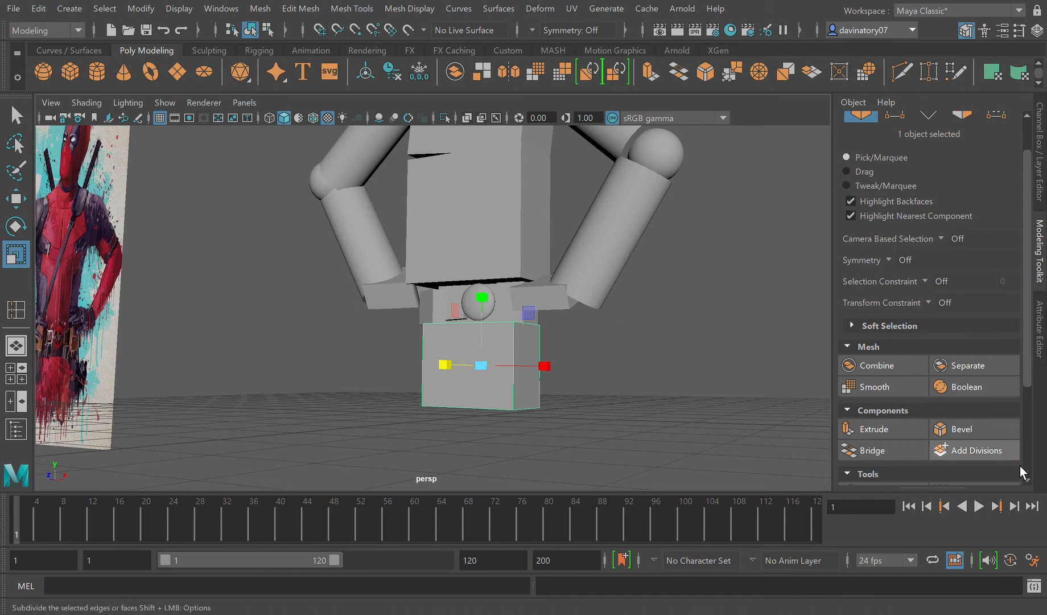
pyautogui.click(976, 450)
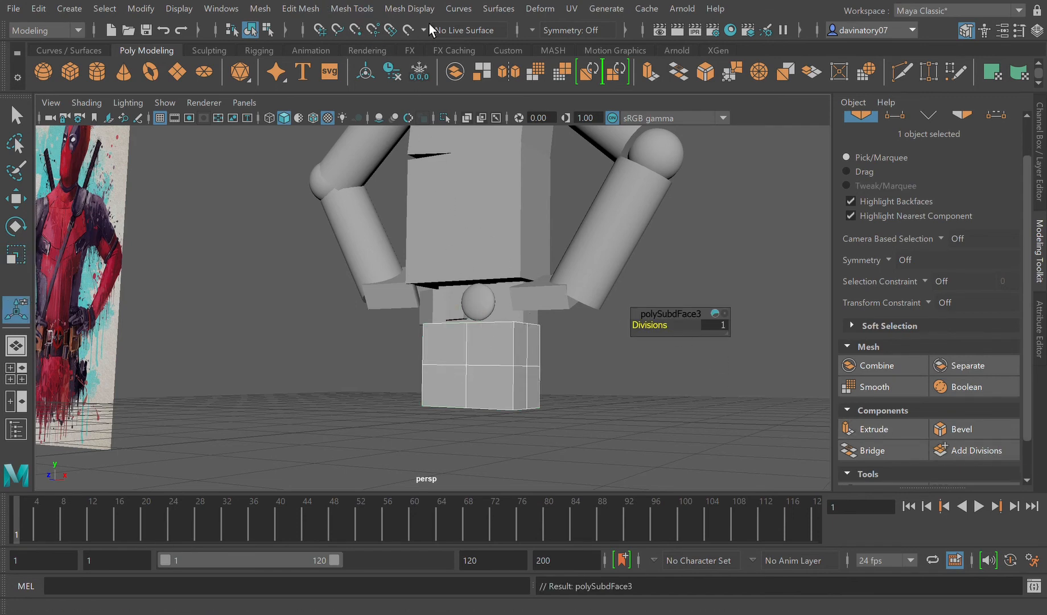
# Step: Insert edge loops near the lower, upper and side edges of the hip block and check it smoothed
pyautogui.click(376, 109)
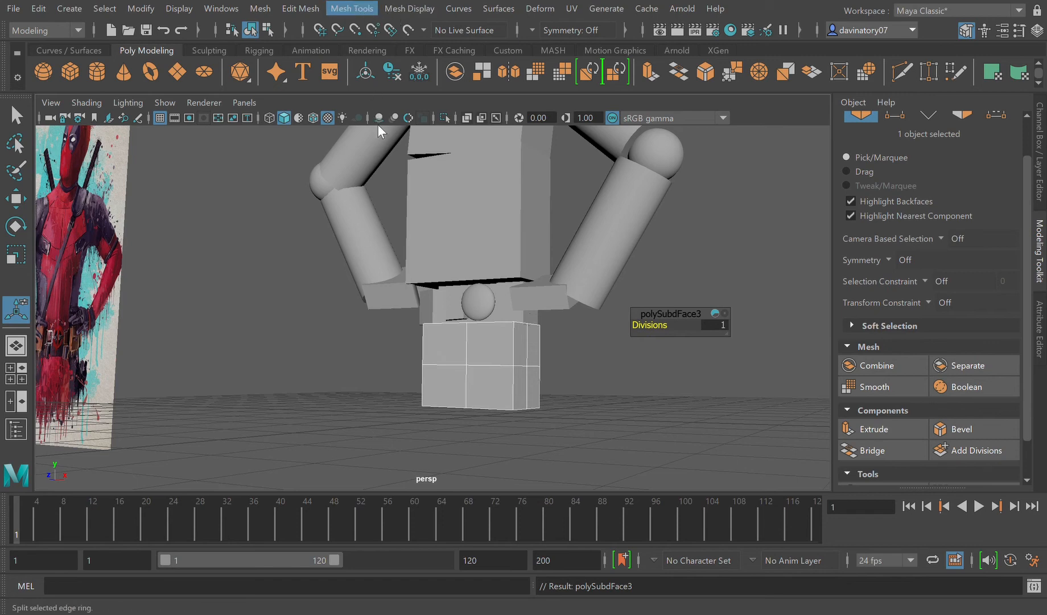
pyautogui.click(432, 400)
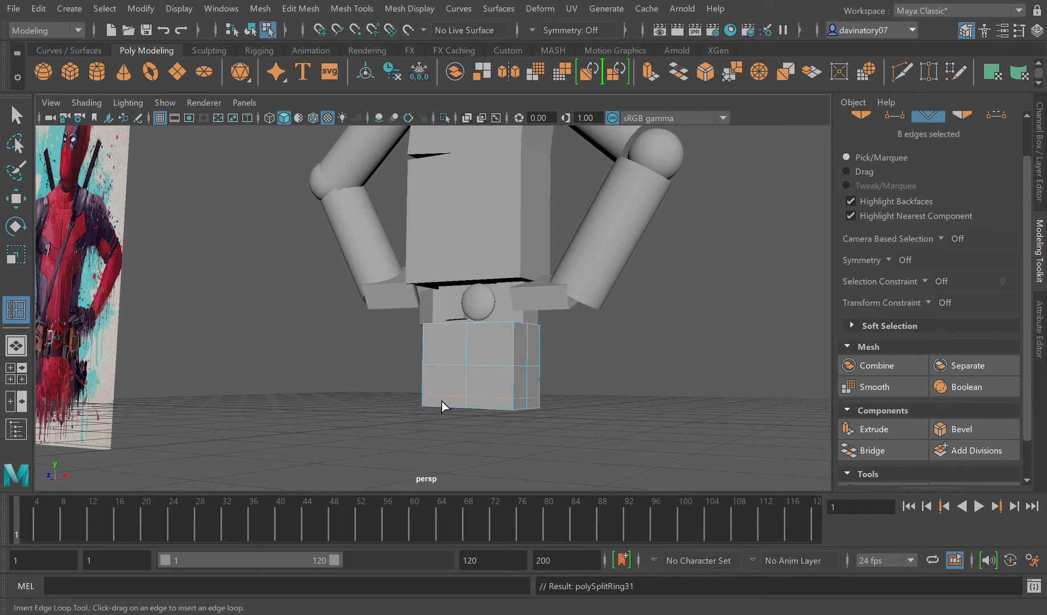
pyautogui.click(508, 330)
pyautogui.click(442, 331)
pyautogui.moveTo(432, 344)
pyautogui.mouseDown()
pyautogui.moveTo(442, 330)
pyautogui.moveTo(451, 342)
pyautogui.mouseUp()
pyautogui.press('3')
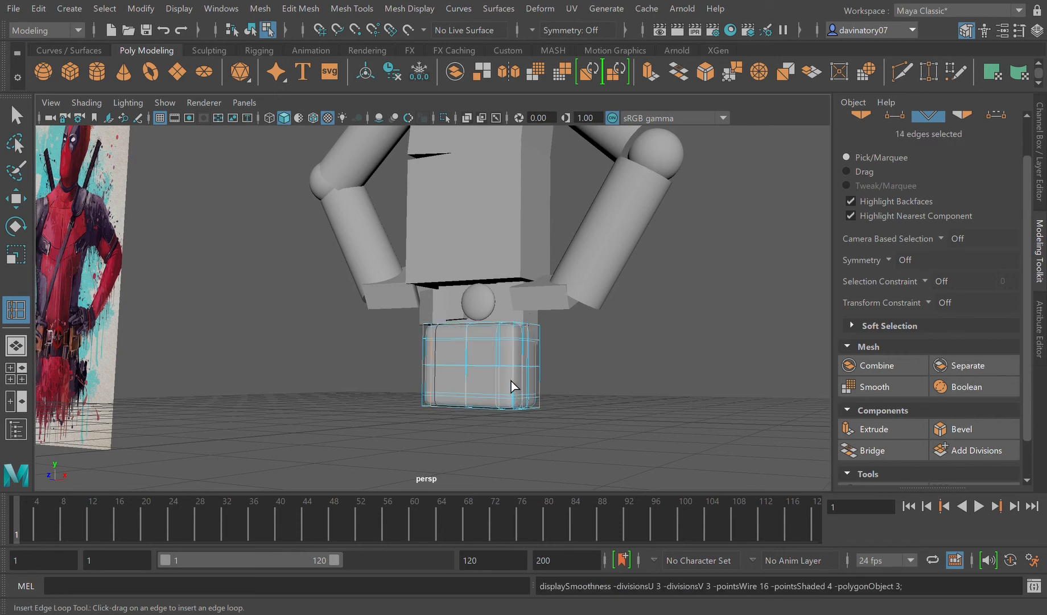
pyautogui.press('1')
pyautogui.press('F8')
# Step: Select the 11 vertices at the hip block's lower corner on the -X side and pull them down along Y
pyautogui.click(16, 143)
pyautogui.click(16, 116)
pyautogui.click(491, 368)
pyautogui.keyDown('alt'); pyautogui.moveTo(512, 423); pyautogui.dragTo(499, 425); pyautogui.keyUp('alt')
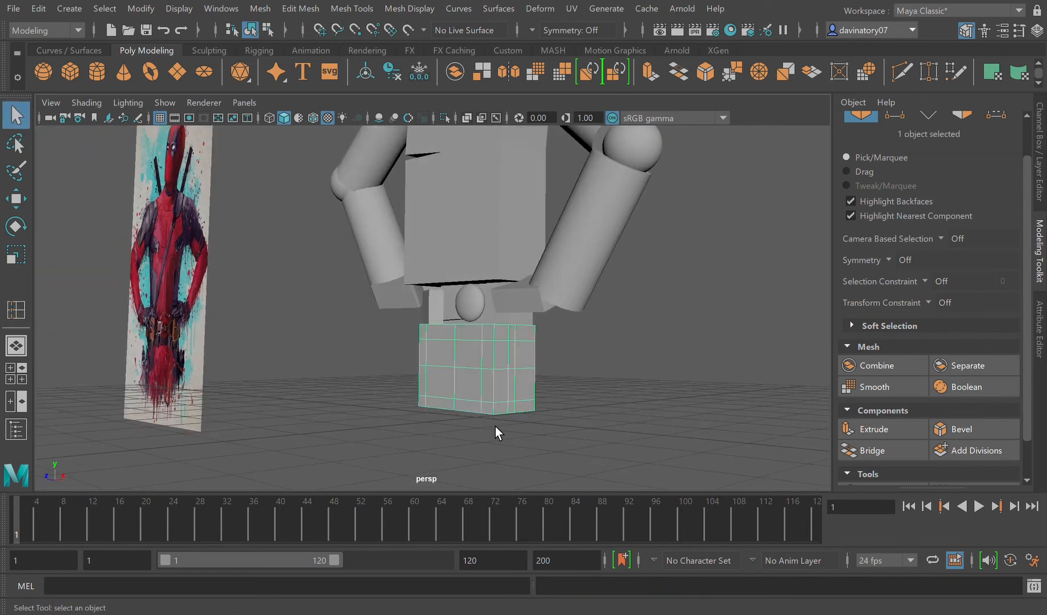
pyautogui.keyDown('alt'); pyautogui.moveTo(324, 453); pyautogui.dragTo(492, 426); pyautogui.keyUp('alt')
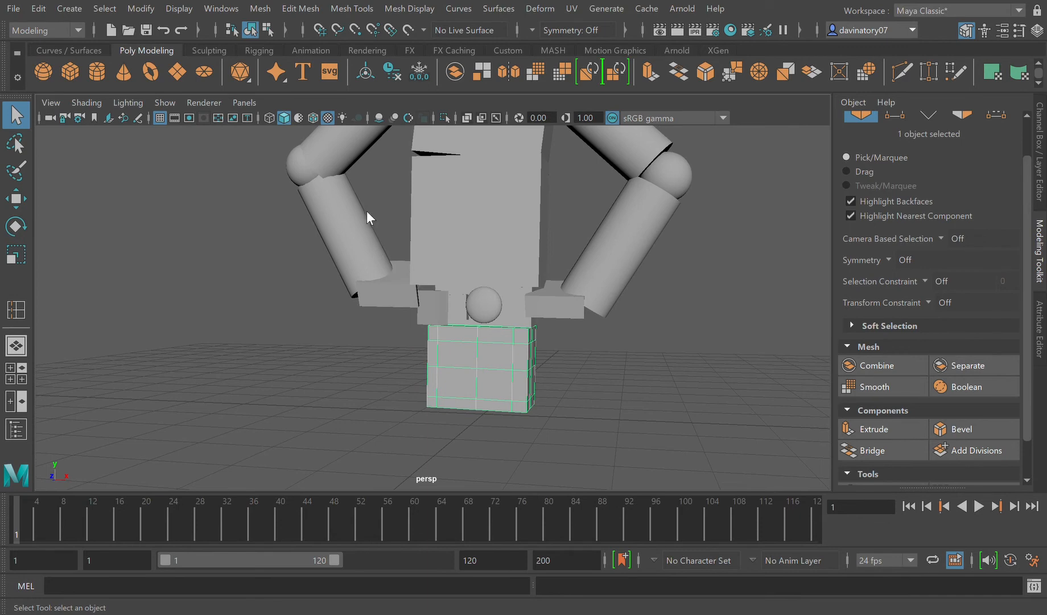
pyautogui.press('F9')
pyautogui.keyDown('alt'); pyautogui.moveTo(489, 443); pyautogui.dragTo(491, 419); pyautogui.keyUp('alt')
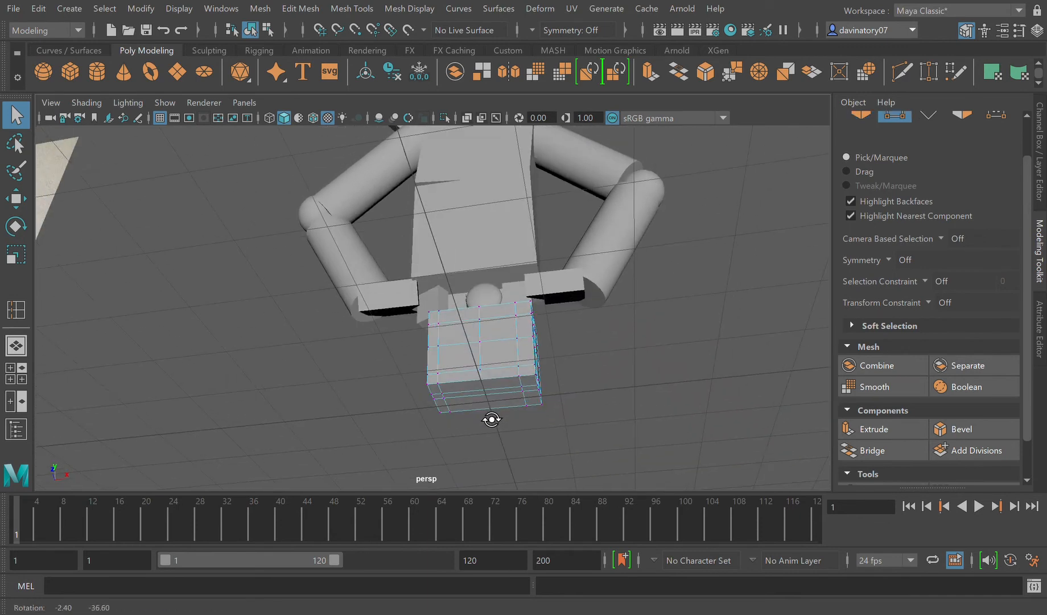
pyautogui.scroll(3, 489, 419)
pyautogui.moveTo(418, 399); pyautogui.dragTo(471, 432)
pyautogui.click(23, 206)
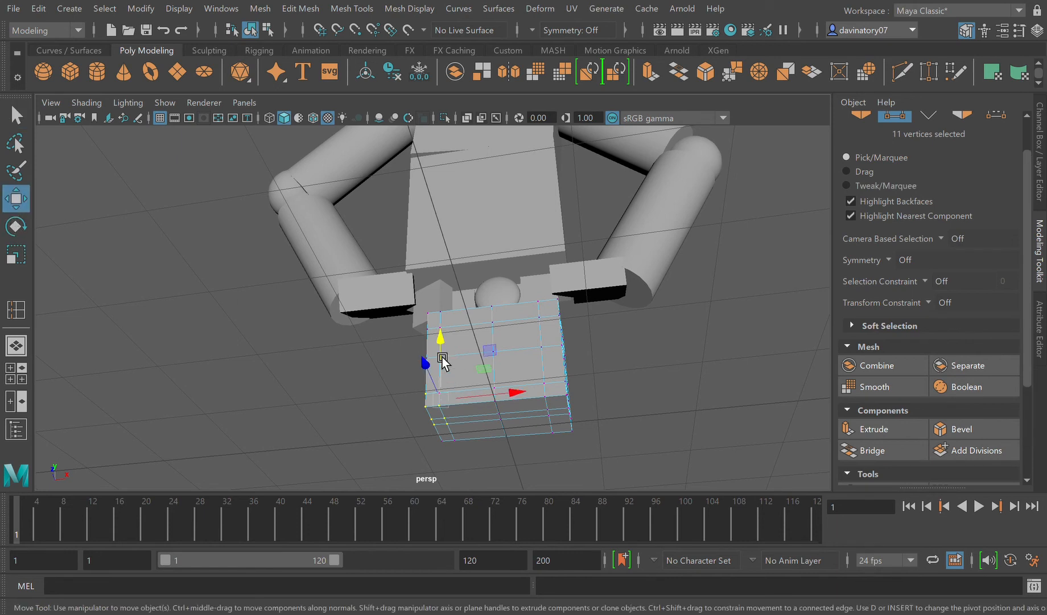
pyautogui.moveTo(440, 340); pyautogui.dragTo(439, 367)
# Step: Reposition the hip block's lower vertices at the +X corner and in the middle of the front edge
pyautogui.moveTo(532, 398); pyautogui.dragTo(605, 440)
pyautogui.moveTo(554, 352); pyautogui.dragTo(571, 386)
pyautogui.moveTo(485, 397); pyautogui.dragTo(524, 420)
pyautogui.moveTo(501, 374); pyautogui.dragTo(519, 393)
# Step: Move five lower vertices at the hip block's -X corner and raise the middle vertex of the front lower edge to form a notch
pyautogui.keyDown('alt'); pyautogui.moveTo(555, 442); pyautogui.dragTo(495, 494); pyautogui.keyUp('alt')
pyautogui.moveTo(452, 433); pyautogui.dragTo(455, 450, button='middle')
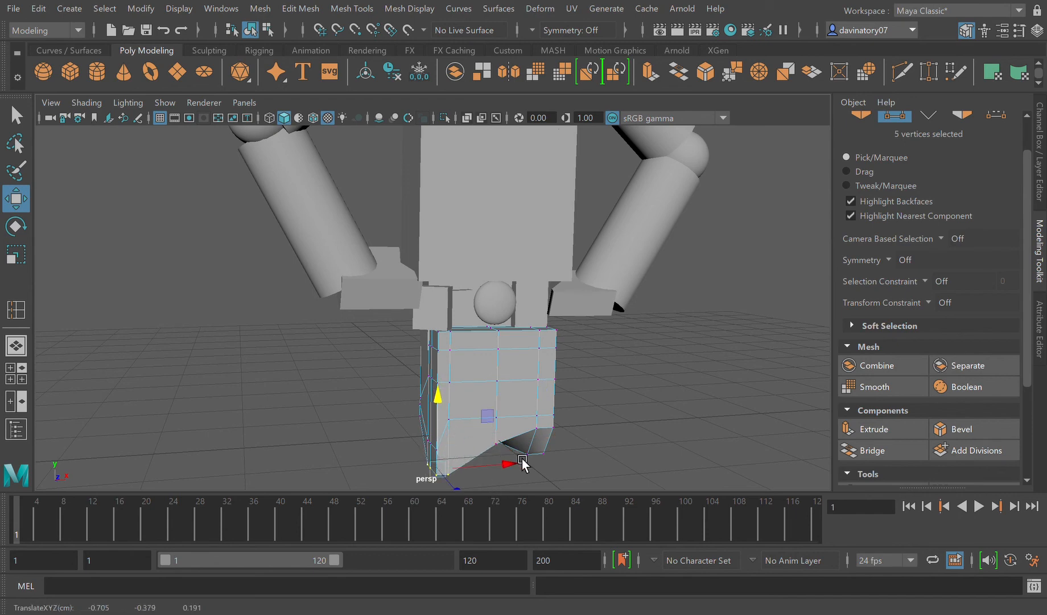
pyautogui.click(509, 450)
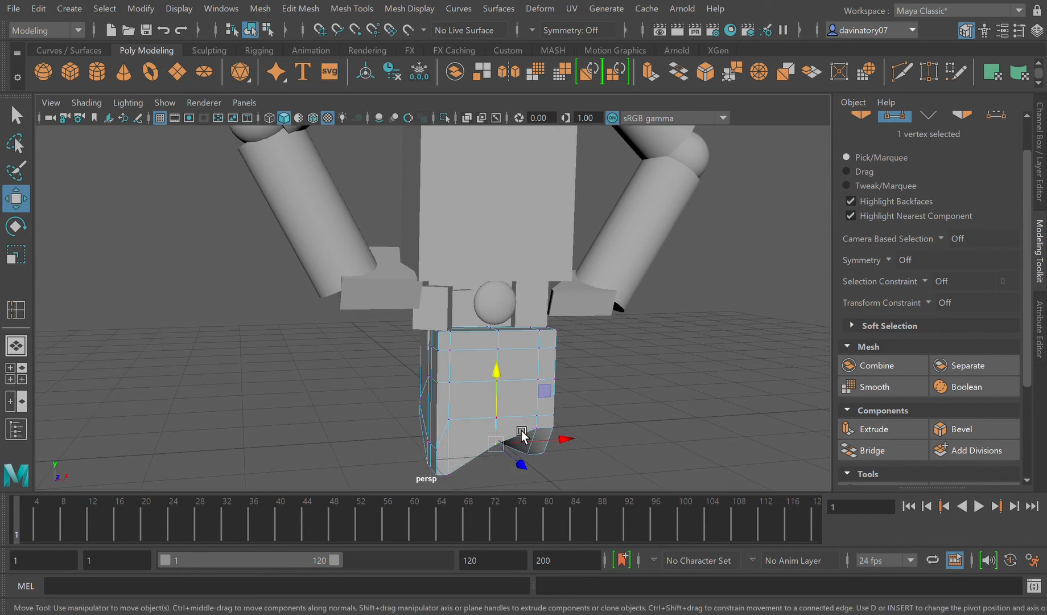
pyautogui.moveTo(509, 420); pyautogui.dragTo(509, 406, button='middle')
pyautogui.keyDown('alt'); pyautogui.moveTo(558, 463); pyautogui.dragTo(578, 472); pyautogui.keyUp('alt')
pyautogui.scroll(-5, 578, 468)
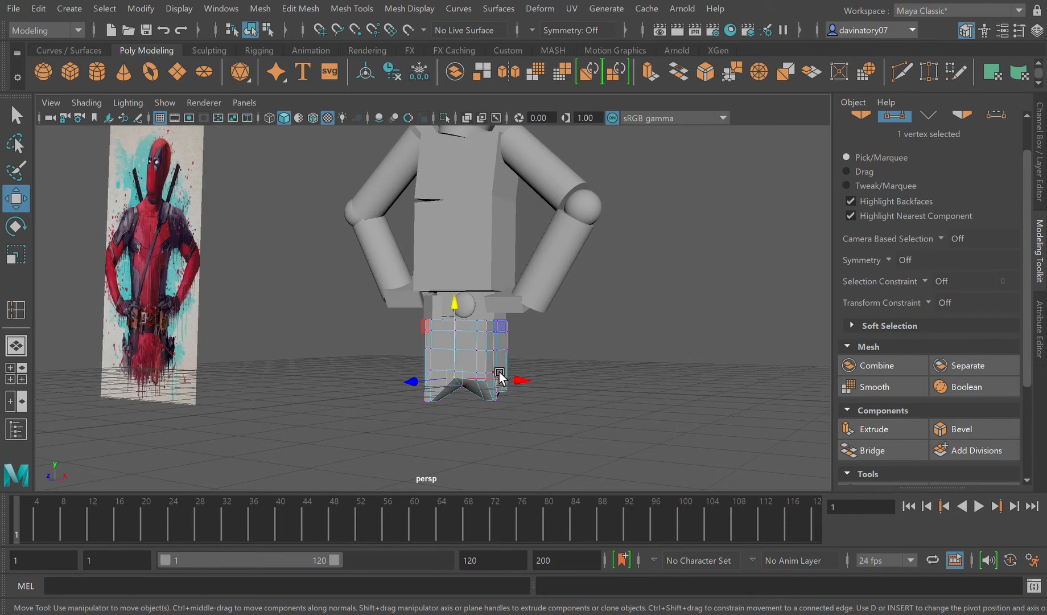
# Step: Return the hip block to object mode with smooth preview off and deselect it
pyautogui.press('F8')
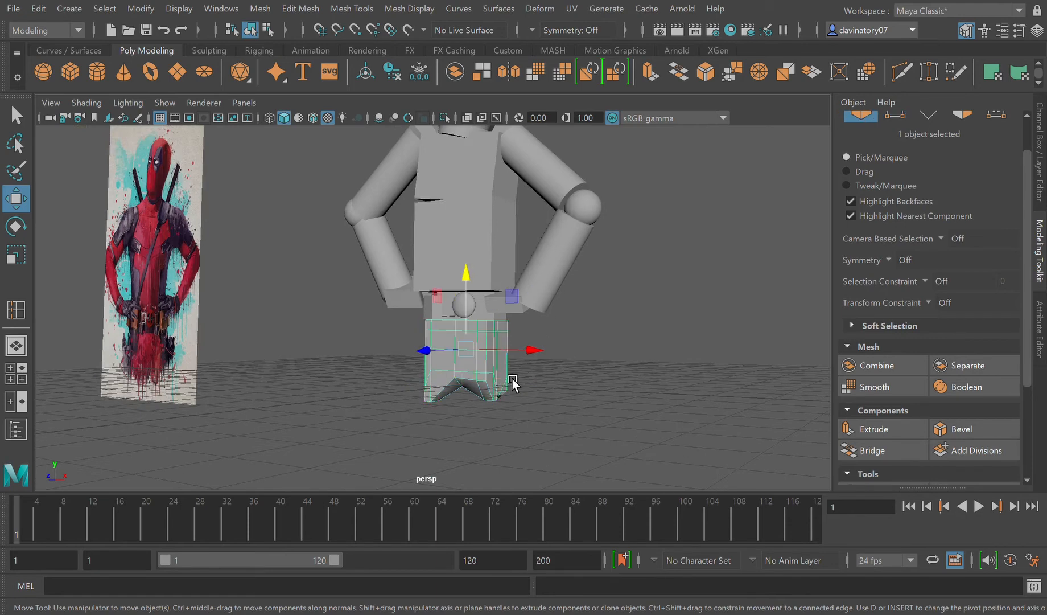
pyautogui.press('1')
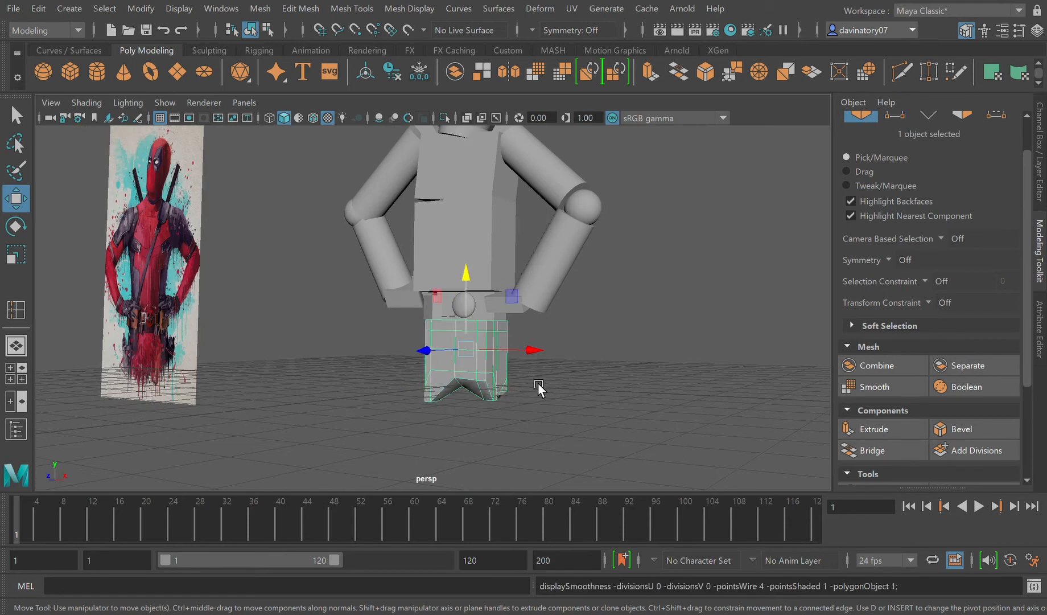
pyautogui.click(530, 411)
pyautogui.keyDown('alt'); pyautogui.moveTo(531, 411); pyautogui.dragTo(536, 413); pyautogui.keyUp('alt')
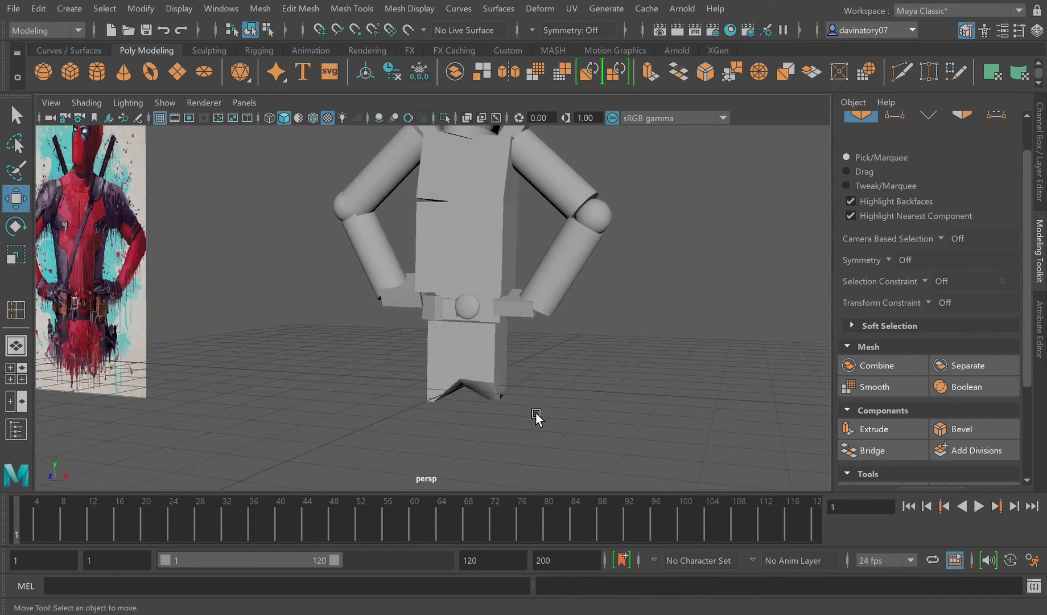
pyautogui.scroll(-5, 521, 376)
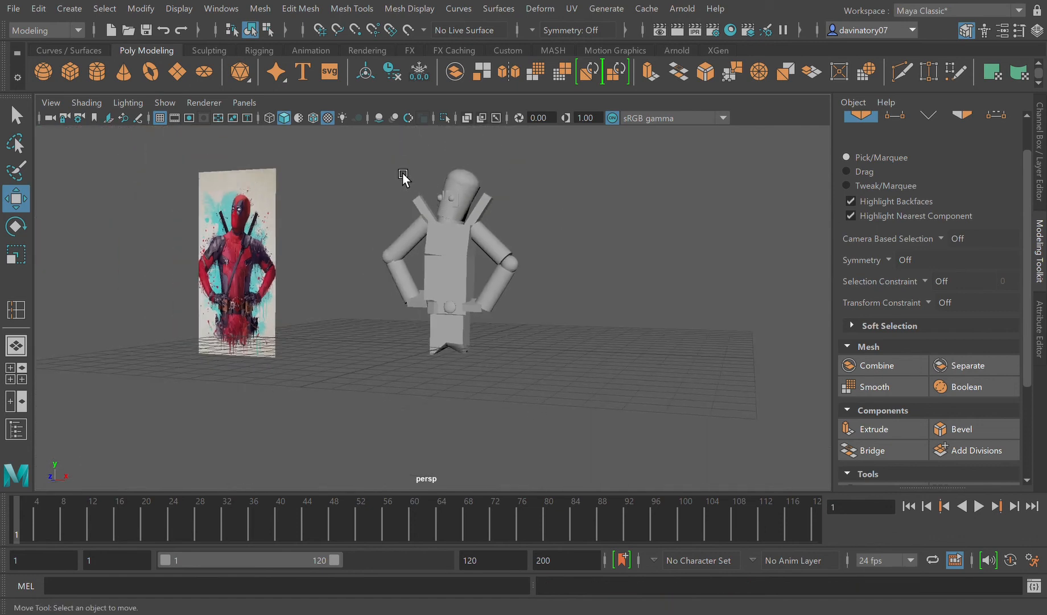
# Step: Insert edge loops near the top end and long edges of the -X sword handle block, check it smoothed, and restore the unsmoothed display
pyautogui.click(431, 209)
pyautogui.press('f')
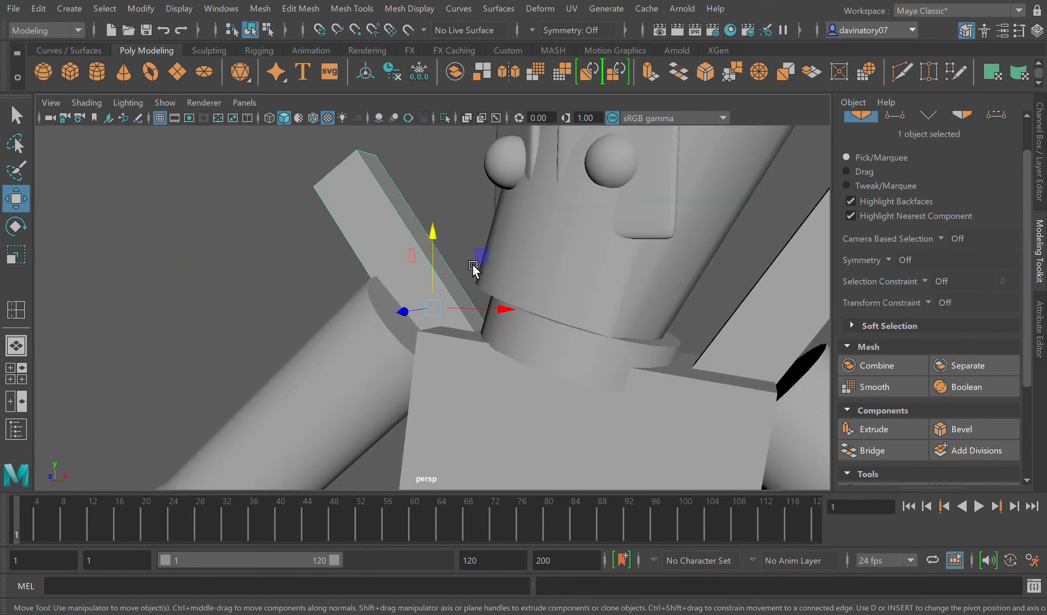
pyautogui.click(366, 9)
pyautogui.click(385, 121)
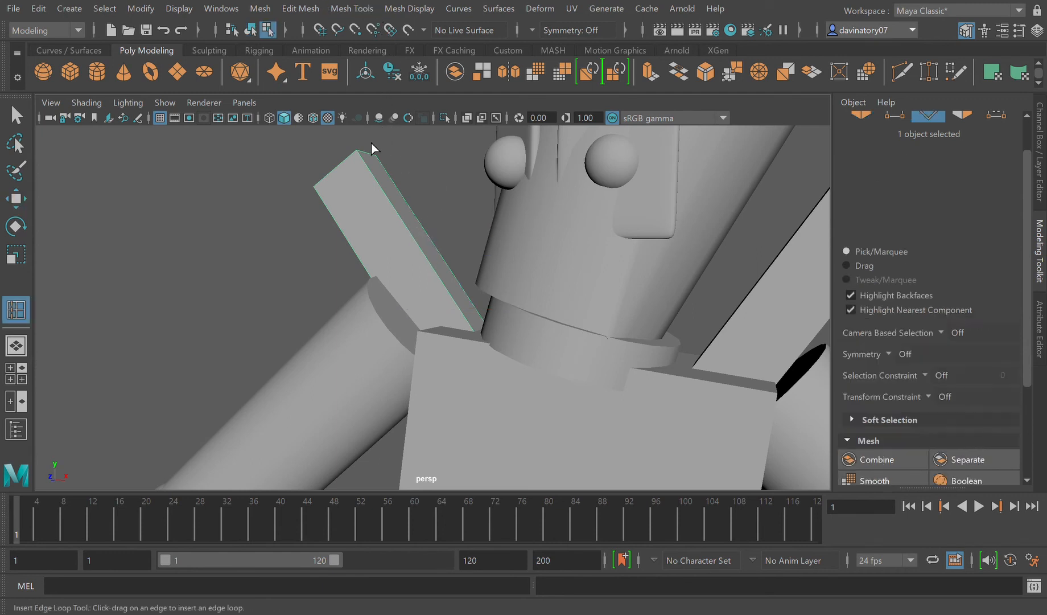
pyautogui.click(328, 205)
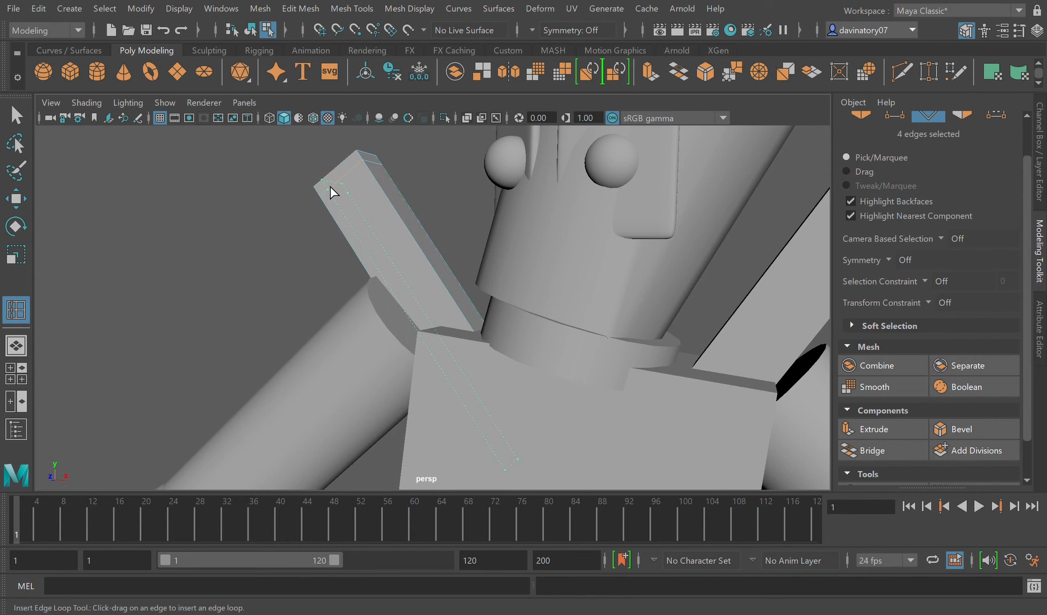
pyautogui.click(328, 186)
pyautogui.click(360, 163)
pyautogui.moveTo(484, 339); pyautogui.dragTo(479, 330)
pyautogui.moveTo(527, 437); pyautogui.dragTo(521, 422)
pyautogui.press('3')
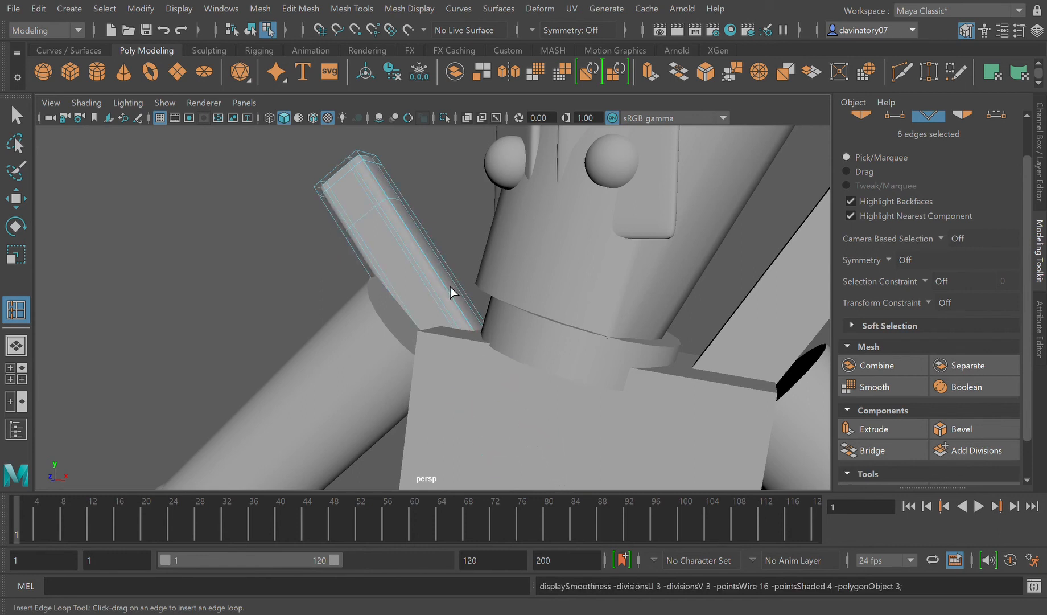
pyautogui.press('1')
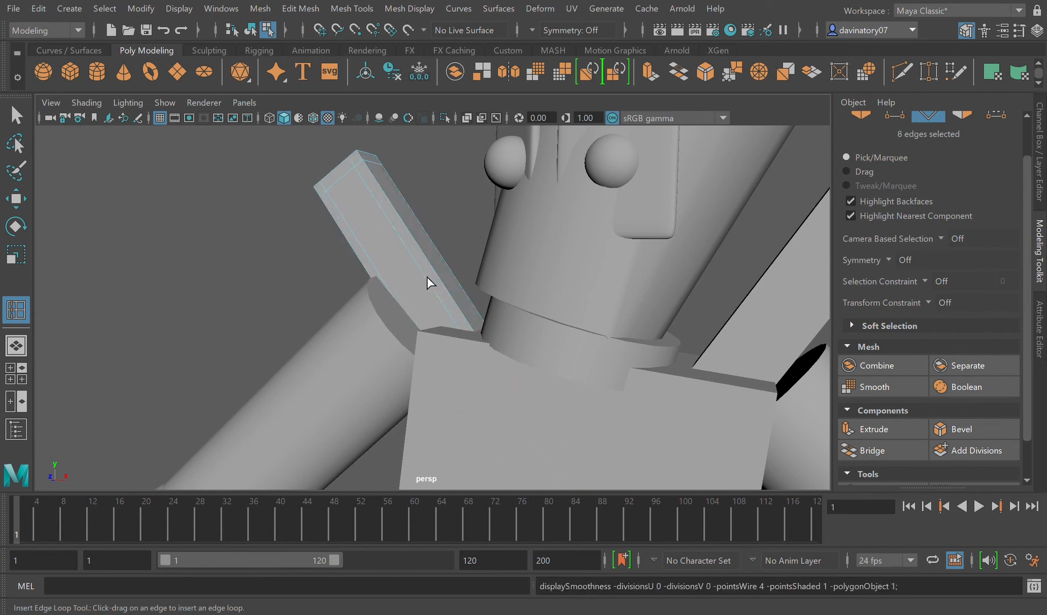
# Step: Insert edge loops near the top end and long edges of the +X sword handle block, check it smoothed, and restore the unsmoothed display
pyautogui.click(464, 197)
pyautogui.click(778, 329)
pyautogui.keyDown('alt'); pyautogui.moveTo(750, 351); pyautogui.dragTo(772, 342); pyautogui.keyUp('alt')
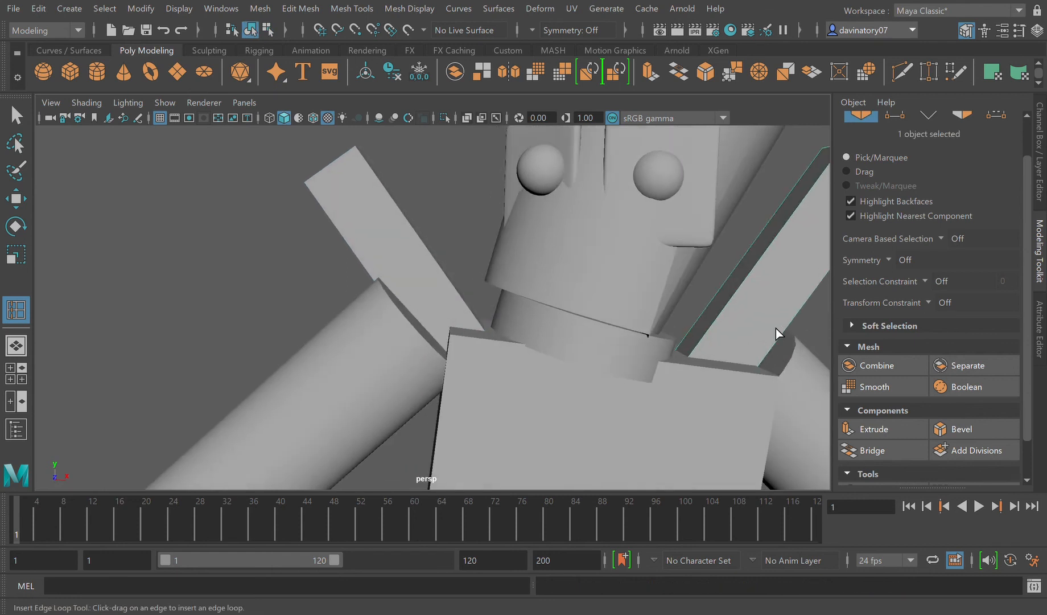
pyautogui.keyDown('alt'); pyautogui.moveTo(807, 247); pyautogui.dragTo(714, 227, button='right'); pyautogui.keyUp('alt')
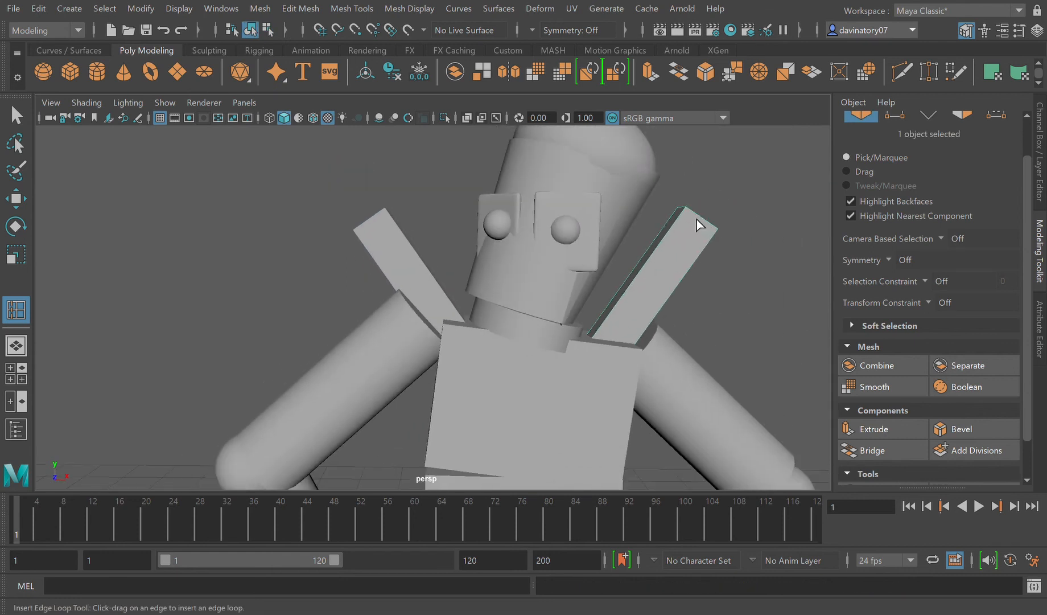
pyautogui.click(702, 217)
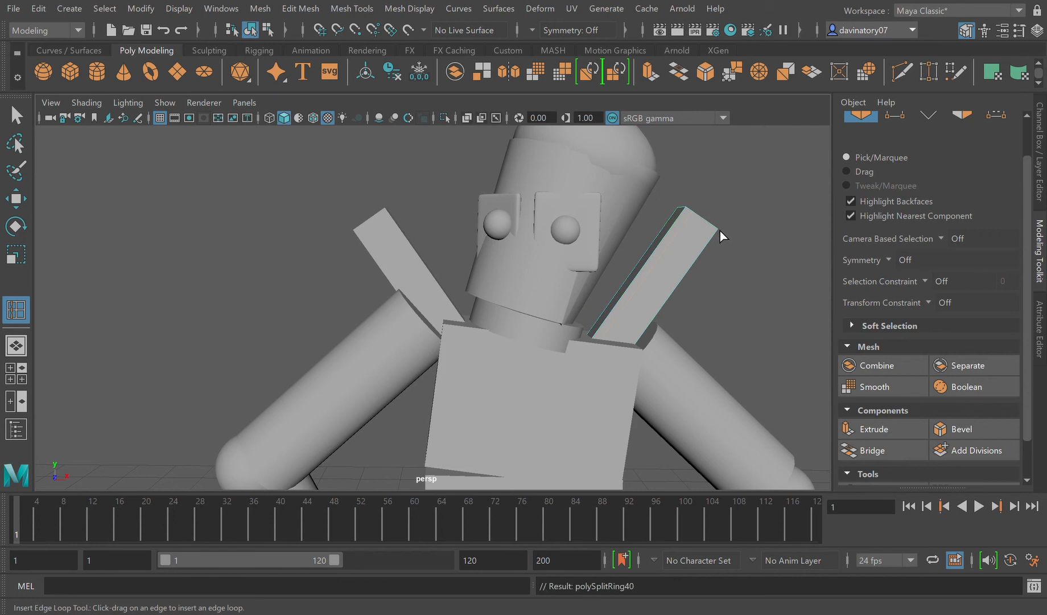
pyautogui.click(689, 235)
pyautogui.click(683, 226)
pyautogui.moveTo(606, 338); pyautogui.dragTo(606, 344)
pyautogui.moveTo(584, 384); pyautogui.dragTo(583, 383)
pyautogui.press('3')
pyautogui.press('1')
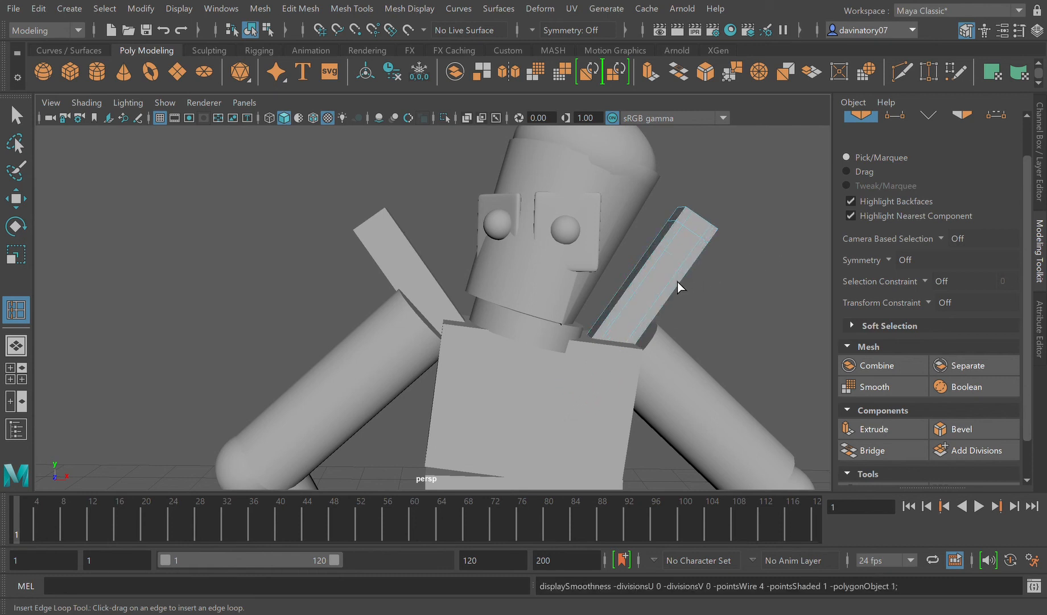
# Step: Select all 25 objects of the character and turn on their smooth preview
pyautogui.click(16, 115)
pyautogui.scroll(-3, 232, 235)
pyautogui.moveTo(328, 187); pyautogui.dragTo(669, 488)
pyautogui.scroll(-3, 647, 458)
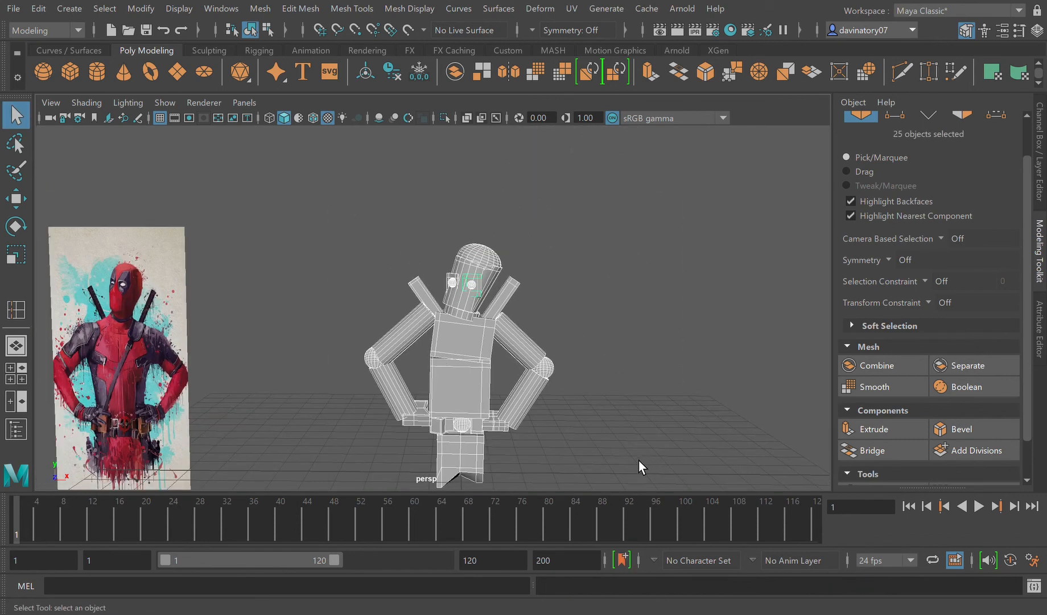
pyautogui.press('3')
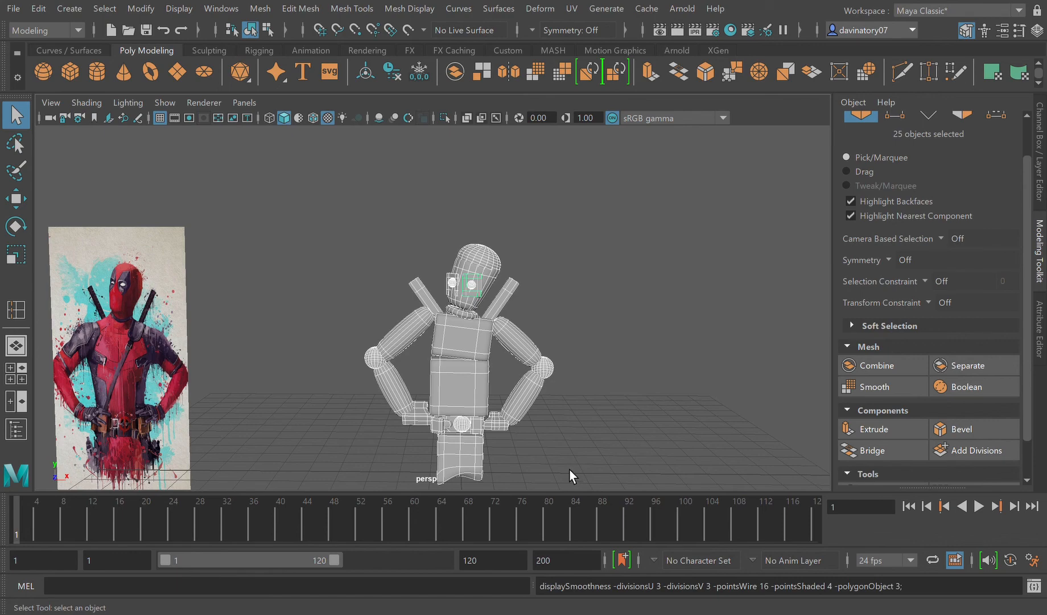
pyautogui.scroll(5, 569, 468)
pyautogui.scroll(-5, 569, 433)
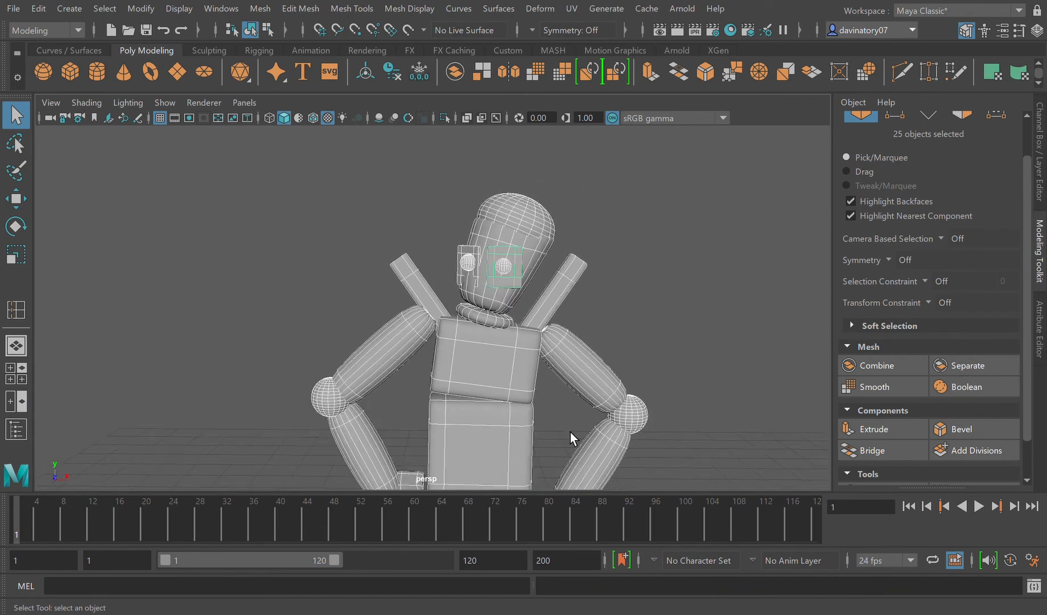
pyautogui.scroll(5, 539, 445)
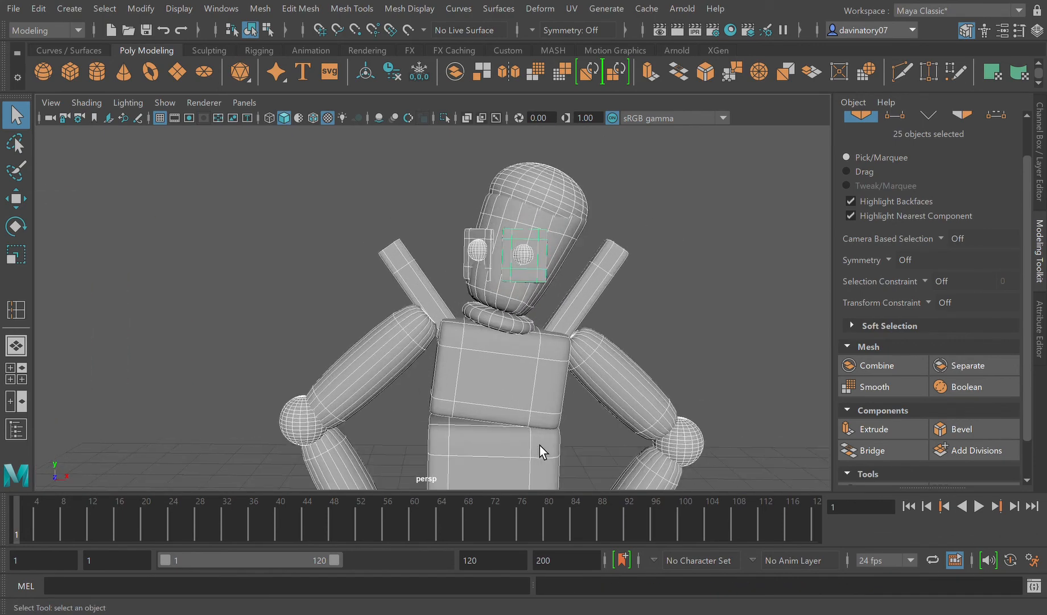
# Step: Select the neck ring under the head and turn off its smooth preview
pyautogui.click(552, 335)
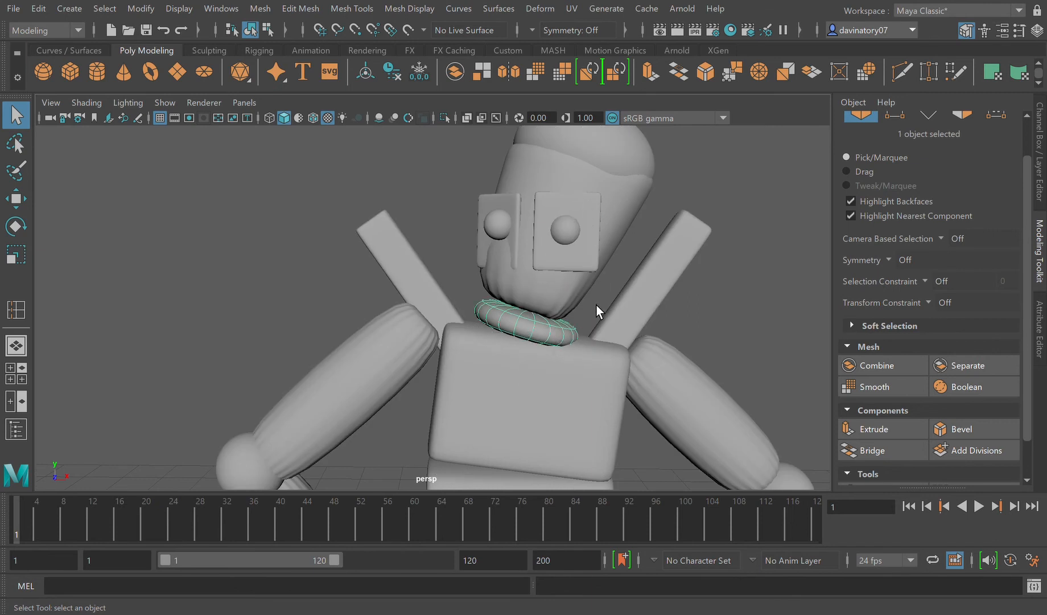
pyautogui.press('1')
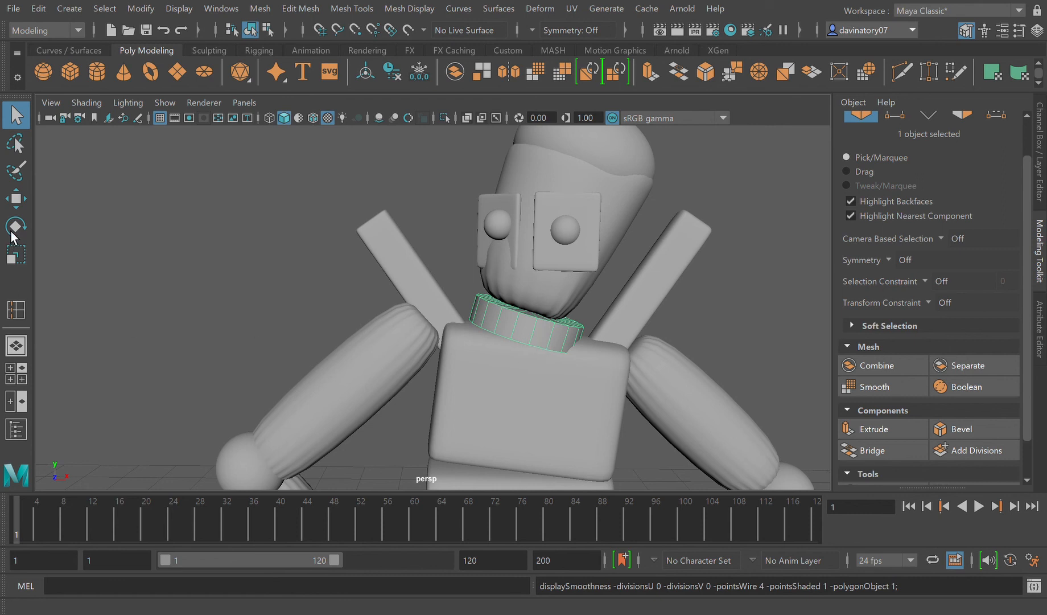
pyautogui.click(16, 198)
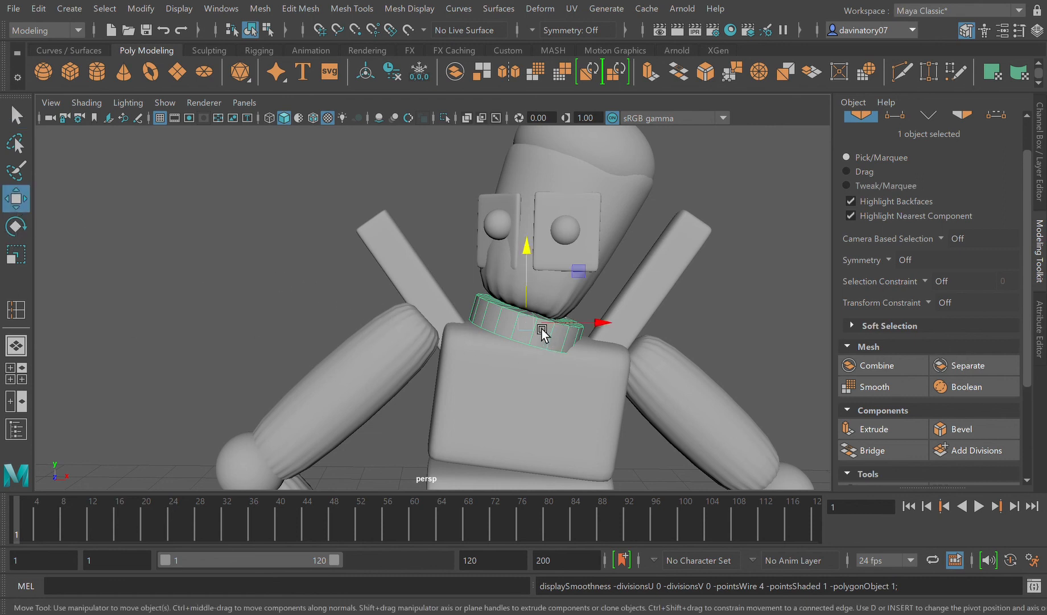
pyautogui.keyDown('shift'); pyautogui.click(572, 347); pyautogui.keyUp('shift')
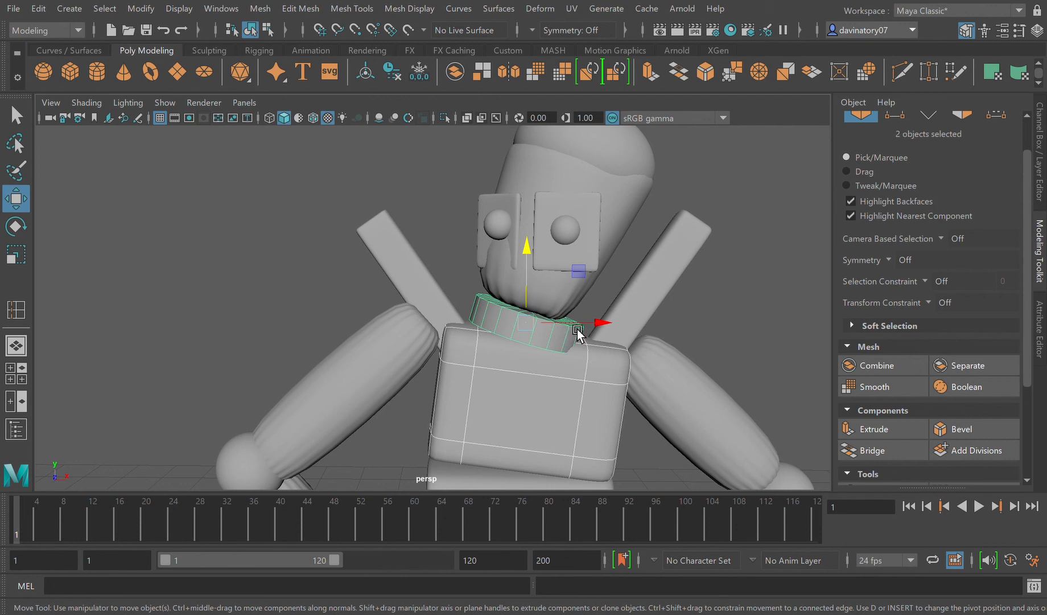
pyautogui.moveTo(586, 324); pyautogui.dragTo(579, 329)
pyautogui.hotkey('ctrl', 'z')
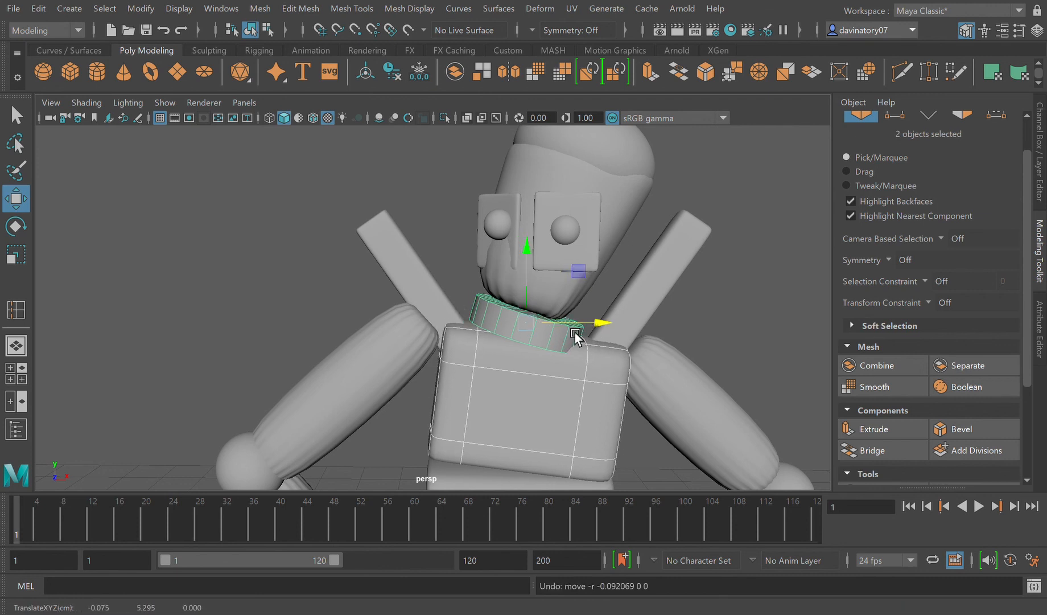
pyautogui.hotkey('ctrl', 'z')
# Step: Move the neck ring out beside the -X shoulder and delete alternating radial edges on its upper cap
pyautogui.moveTo(601, 333); pyautogui.dragTo(360, 387)
pyautogui.scroll(5, 360, 388)
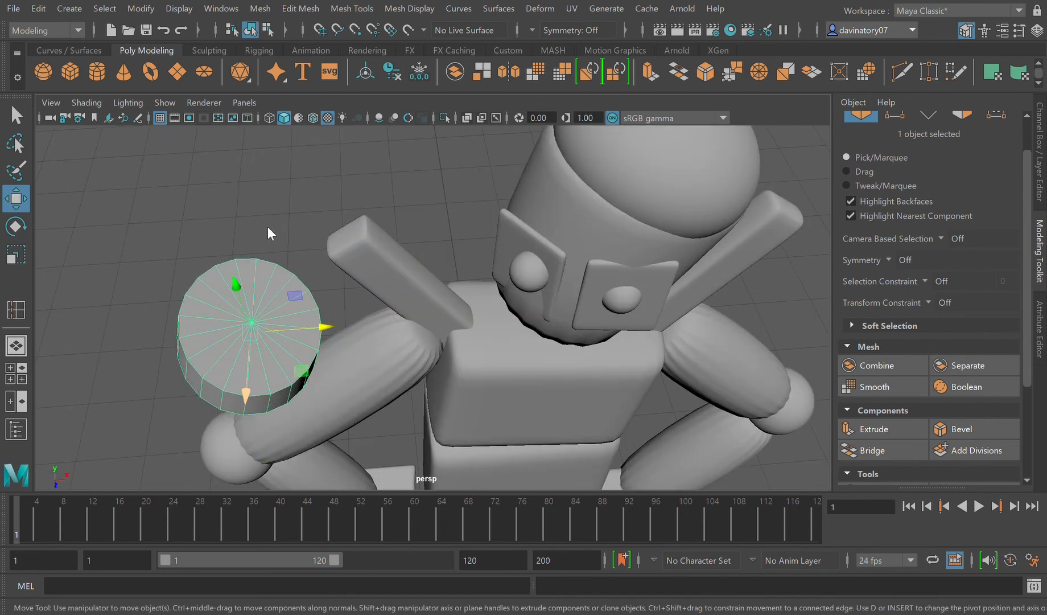
pyautogui.press('F10')
pyautogui.click(217, 354)
pyautogui.press('Delete')
pyautogui.click(235, 378)
pyautogui.press('Delete')
pyautogui.click(290, 379)
pyautogui.press('Delete')
pyautogui.click(314, 360)
pyautogui.press('Delete')
pyautogui.click(313, 322)
pyautogui.press('Delete')
pyautogui.click(296, 299)
pyautogui.press('Delete')
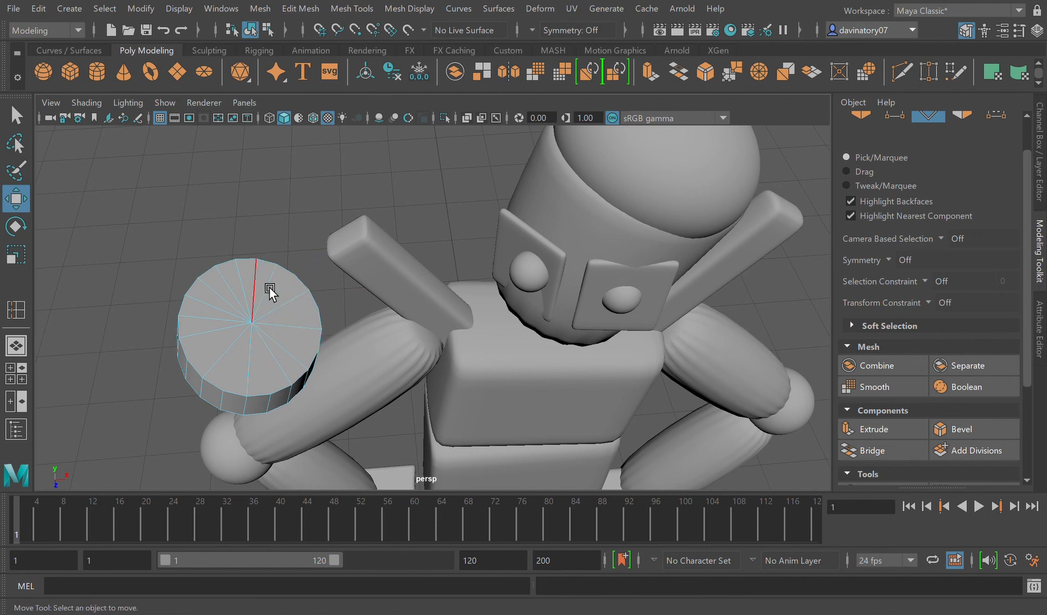
pyautogui.click(238, 300)
pyautogui.press('Delete')
pyautogui.click(222, 324)
pyautogui.press('Delete')
# Step: Delete alternating radial edges on the underside cap of the neck ring
pyautogui.keyDown('alt'); pyautogui.moveTo(318, 402); pyautogui.dragTo(397, 355); pyautogui.keyUp('alt')
pyautogui.click(334, 249)
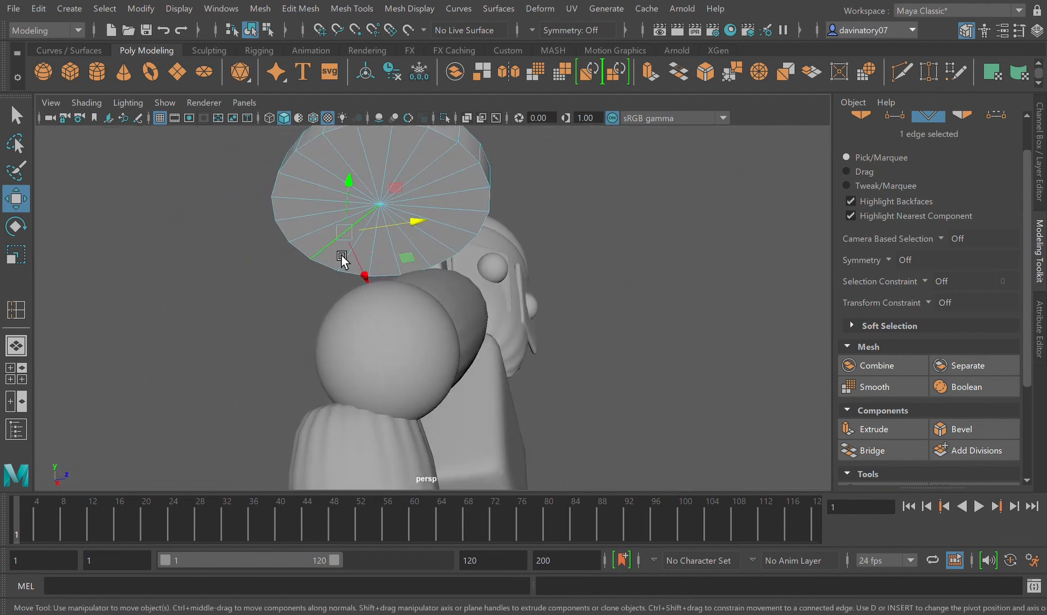
pyautogui.press('Delete')
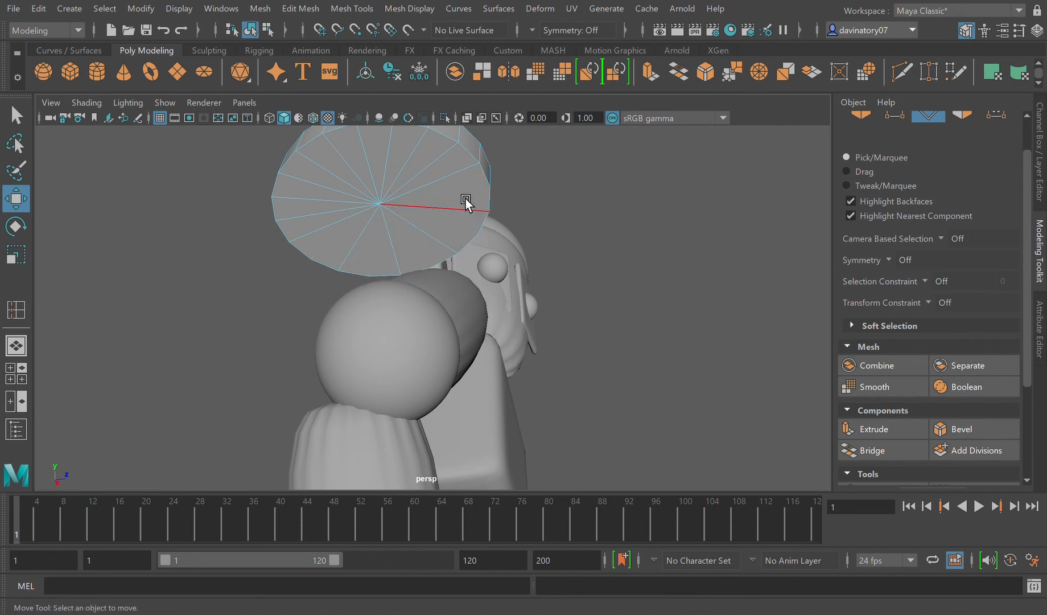
pyautogui.click(399, 162)
pyautogui.press('Delete')
pyautogui.click(346, 179)
pyautogui.press('Delete')
pyautogui.click(317, 205)
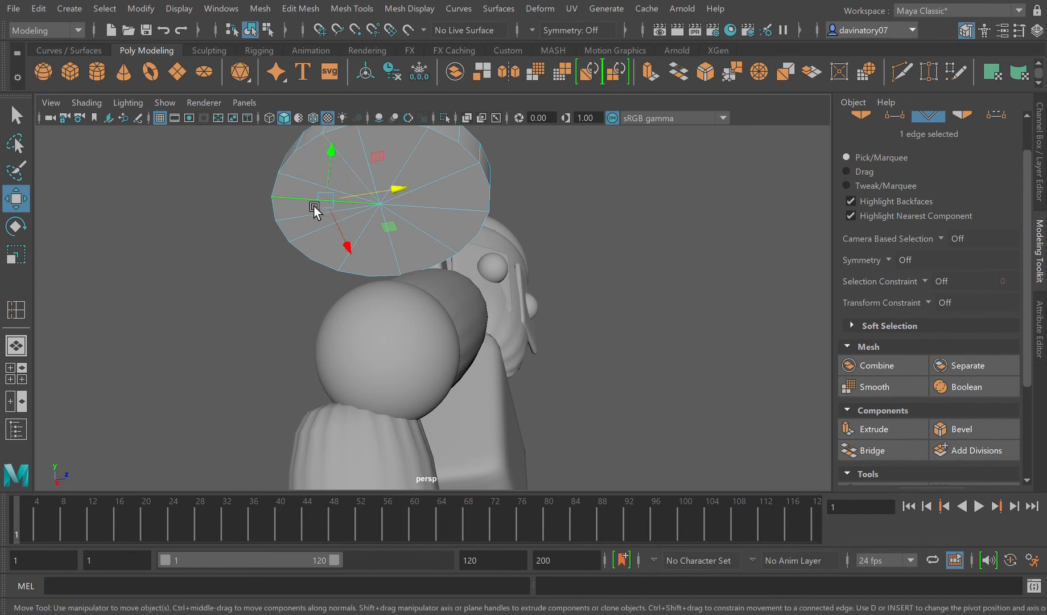
pyautogui.press('Delete')
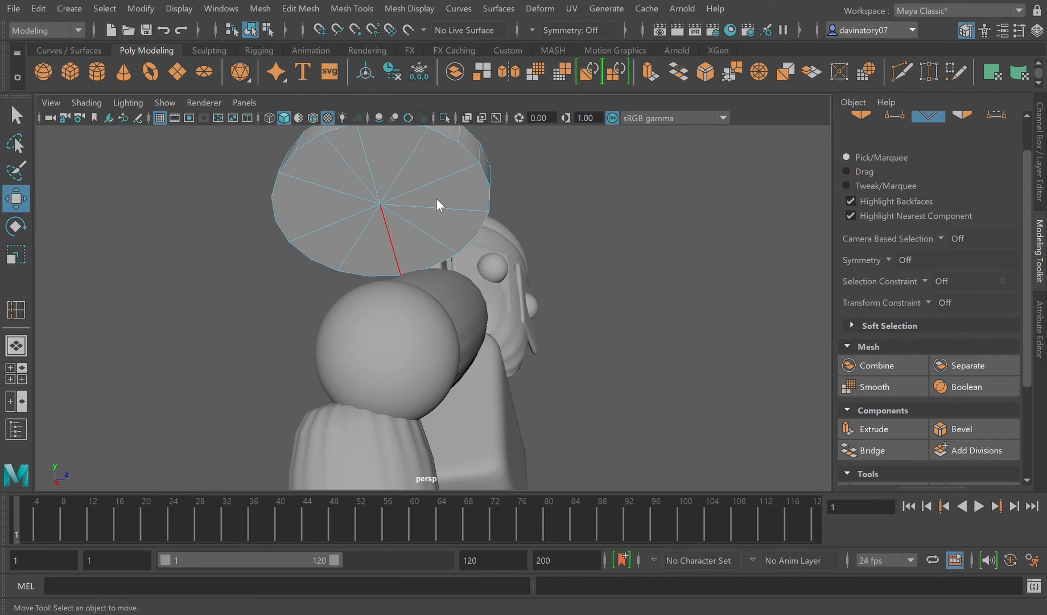
# Step: Return the neck ring to object mode, check it in smooth preview, and restore its unsmoothed display
pyautogui.press('F8')
pyautogui.keyDown('alt'); pyautogui.moveTo(463, 250); pyautogui.dragTo(382, 261); pyautogui.keyUp('alt')
pyautogui.keyDown('alt'); pyautogui.moveTo(381, 262); pyautogui.dragTo(366, 291, button='right'); pyautogui.keyUp('alt')
pyautogui.press('3')
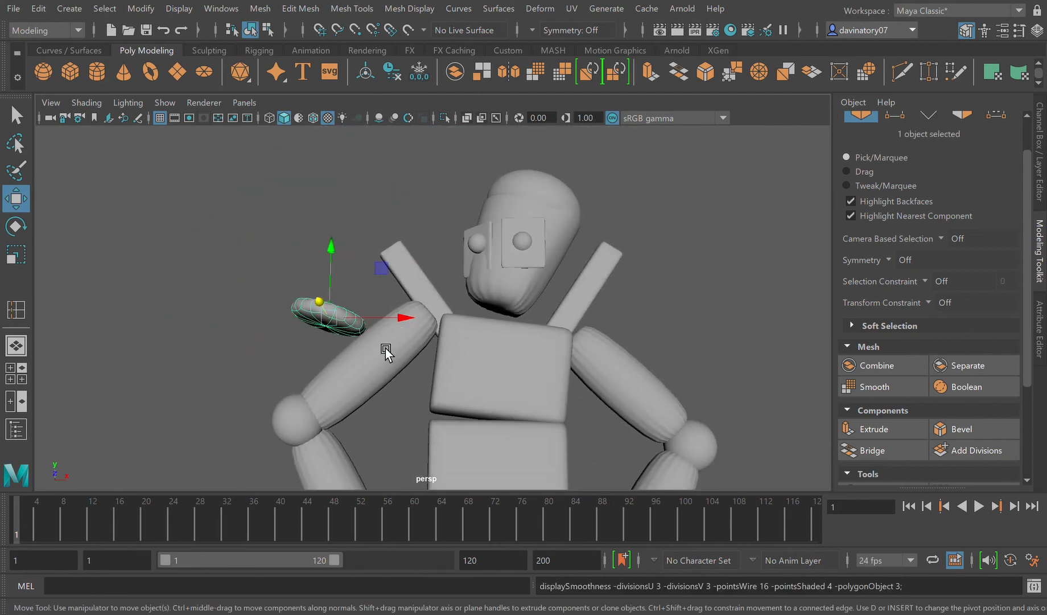
pyautogui.press('1')
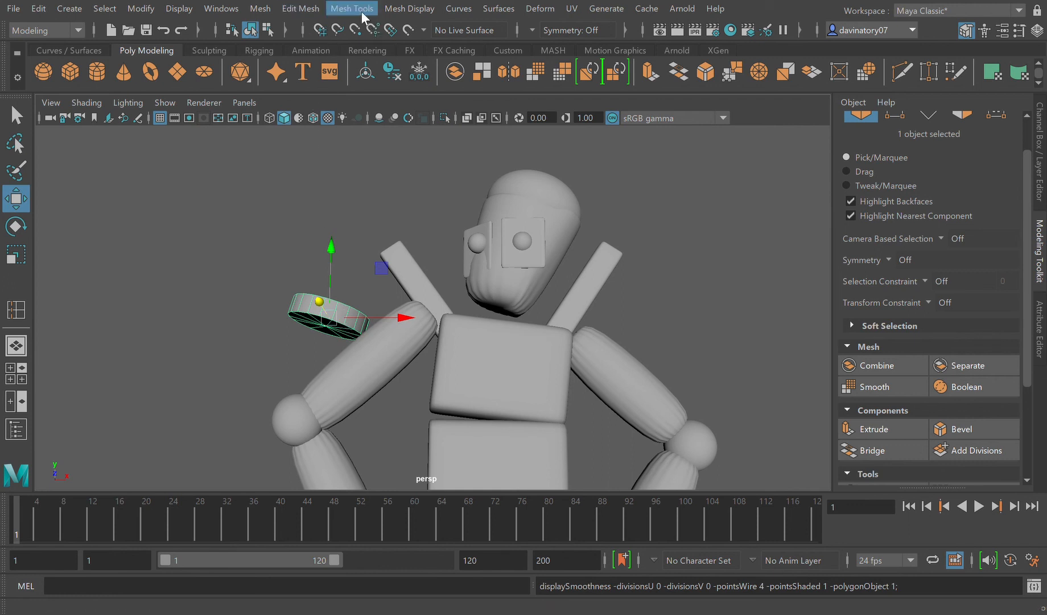
# Step: Insert an edge loop around the neck ring's side wall near its lower rim
pyautogui.click(355, 123)
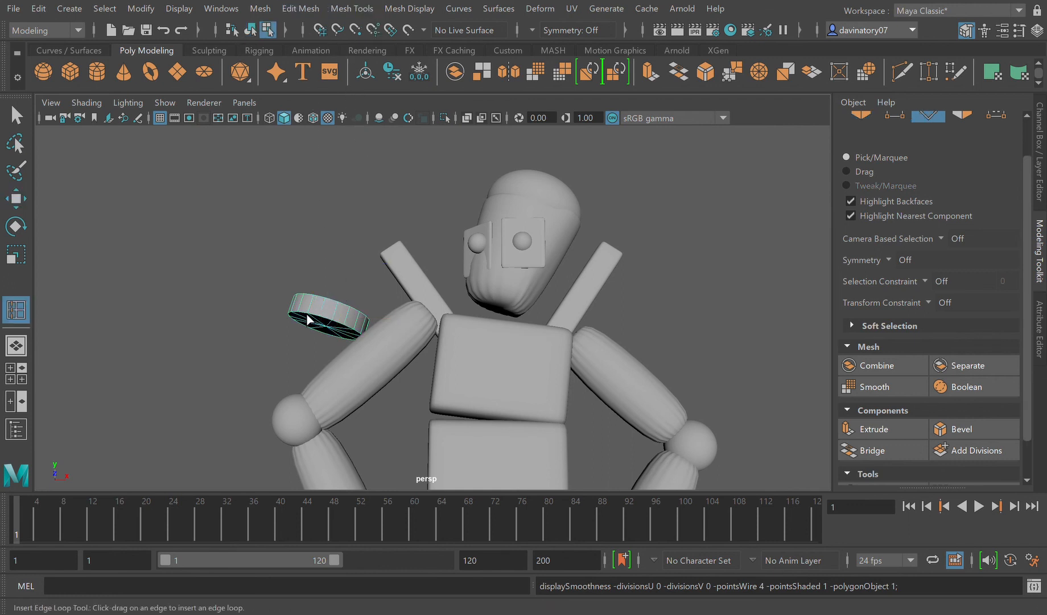
pyautogui.keyDown('alt'); pyautogui.moveTo(310, 320); pyautogui.dragTo(315, 362, button='right'); pyautogui.keyUp('alt')
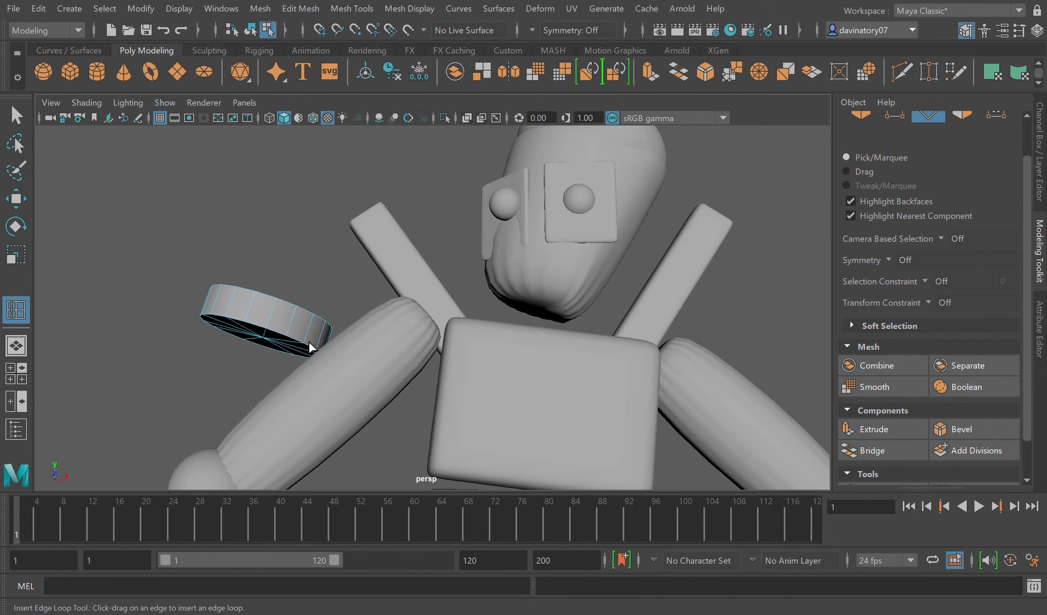
pyautogui.click(315, 344)
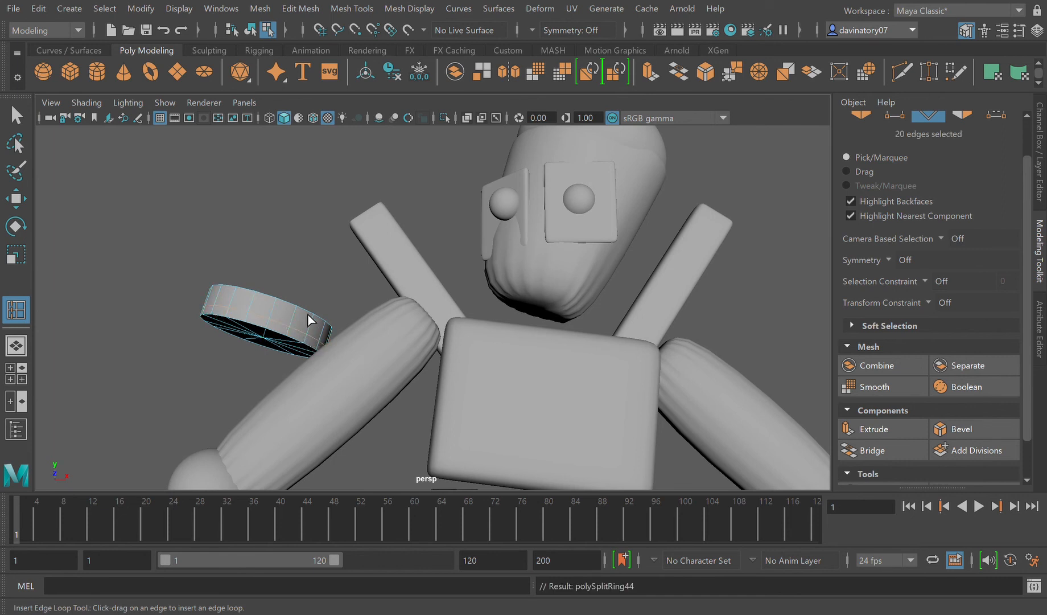
# Step: Check the neck ring in smooth preview, restore its unsmoothed display, and select the ring in object mode
pyautogui.press('3')
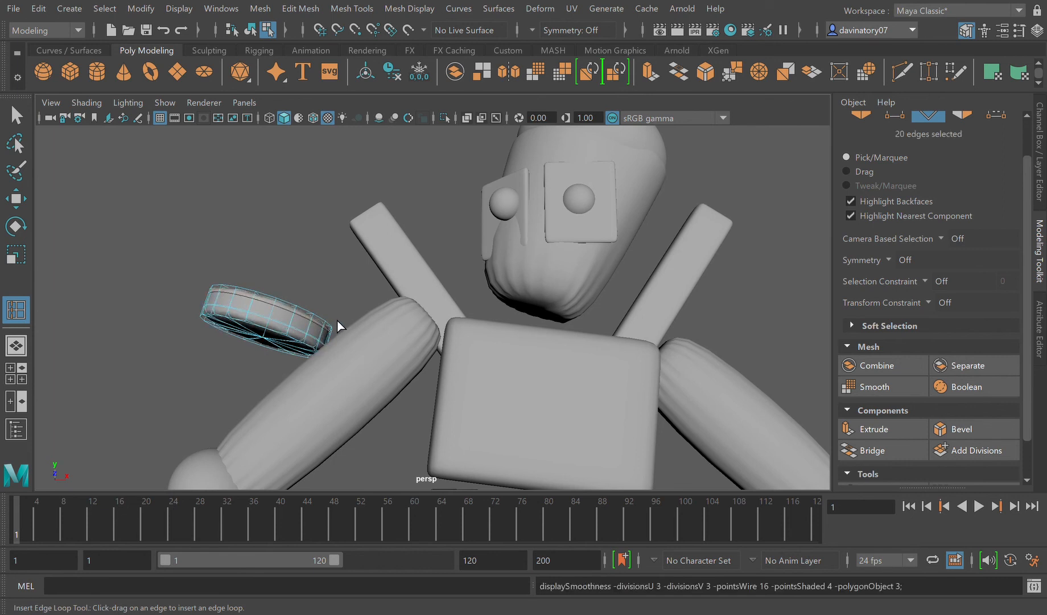
pyautogui.press('1')
pyautogui.press('F8')
pyautogui.press('q')
pyautogui.click(247, 307)
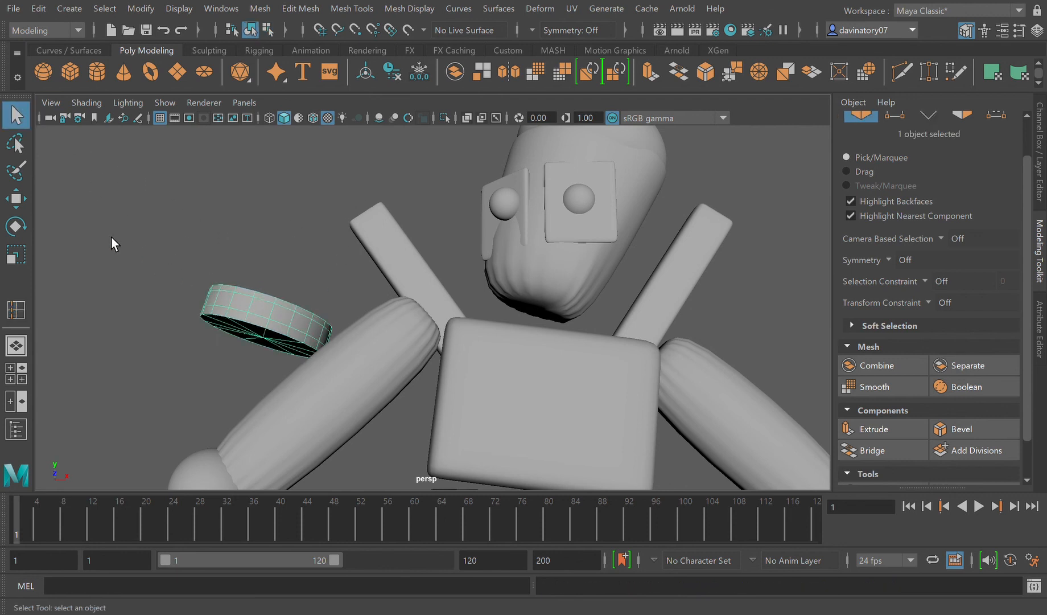
# Step: Move the neck ring back between the head and chest, to about X 0.03, Y 5.3, Z 0, and display it smoothed
pyautogui.click(17, 199)
pyautogui.moveTo(329, 324); pyautogui.dragTo(602, 387)
pyautogui.press('3')
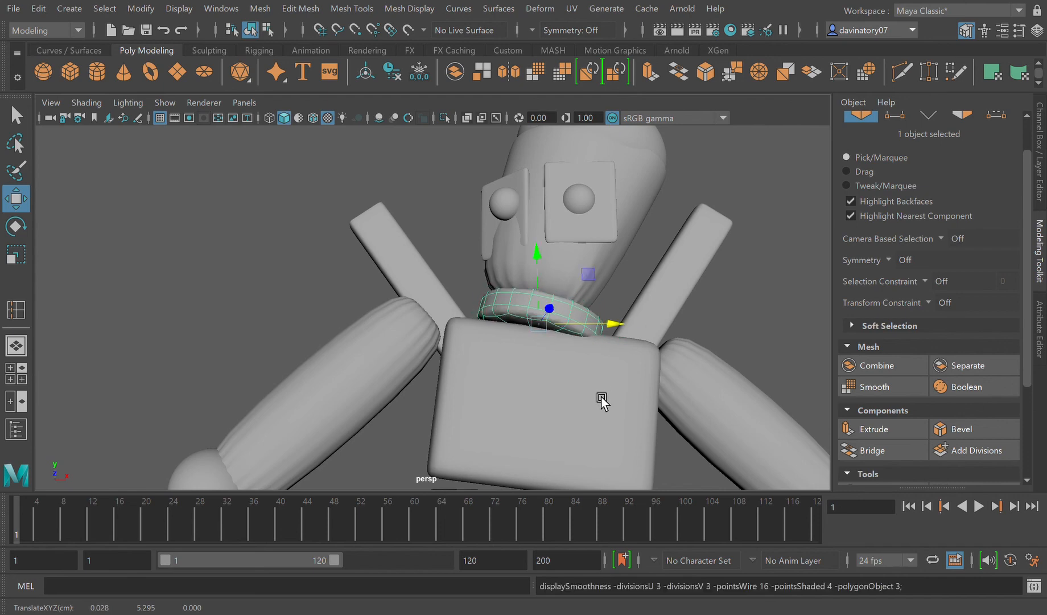
# Step: Move the reference image closer to the character, to about X -9.5, Y 3.5, Z -0.4
pyautogui.scroll(-10, 600, 397)
pyautogui.keyDown('alt'); pyautogui.moveTo(536, 418); pyautogui.dragTo(474, 417); pyautogui.keyUp('alt')
pyautogui.click(504, 428)
pyautogui.keyDown('alt'); pyautogui.moveTo(468, 393); pyautogui.dragTo(483, 426, button='right'); pyautogui.keyUp('alt')
pyautogui.moveTo(469, 424)
pyautogui.keyDown('alt'); pyautogui.mouseDown()
pyautogui.moveTo(460, 426)
pyautogui.moveTo(473, 441)
pyautogui.moveTo(456, 422)
pyautogui.mouseUp(); pyautogui.keyUp('alt')
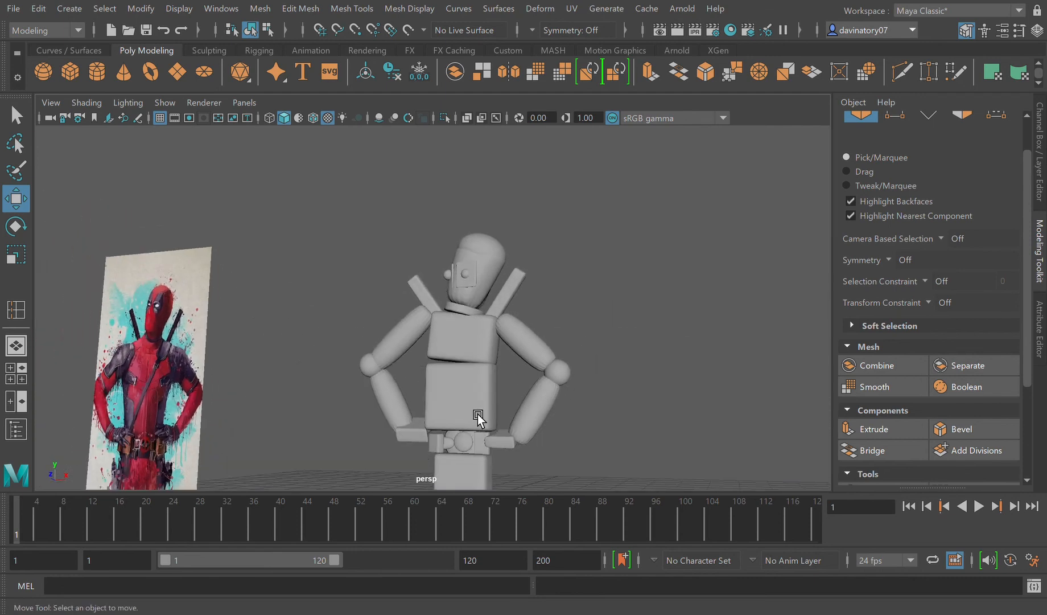
pyautogui.click(184, 315)
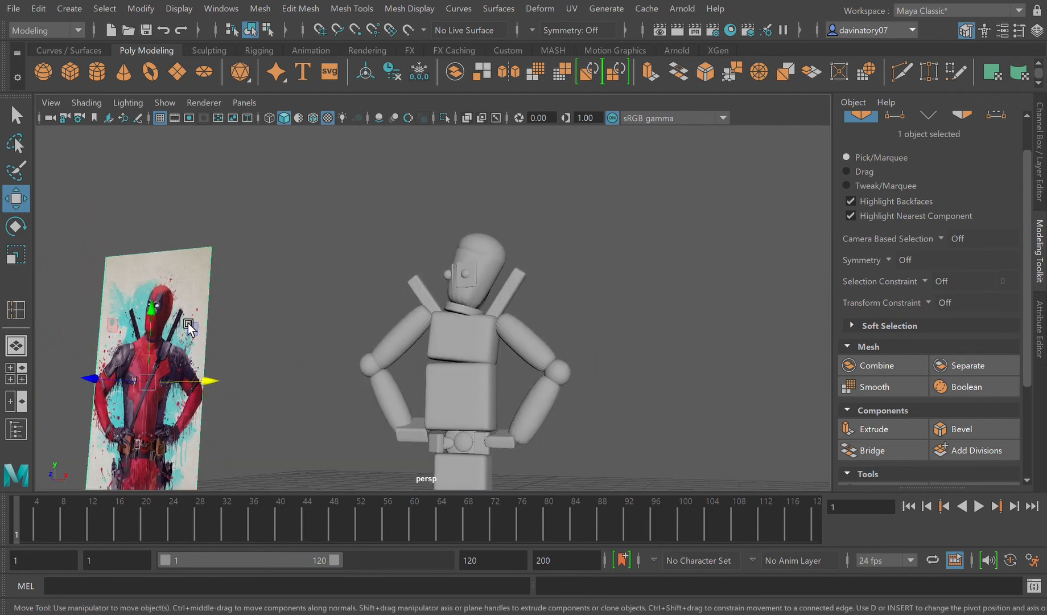
pyautogui.moveTo(232, 390); pyautogui.dragTo(261, 437, button='middle')
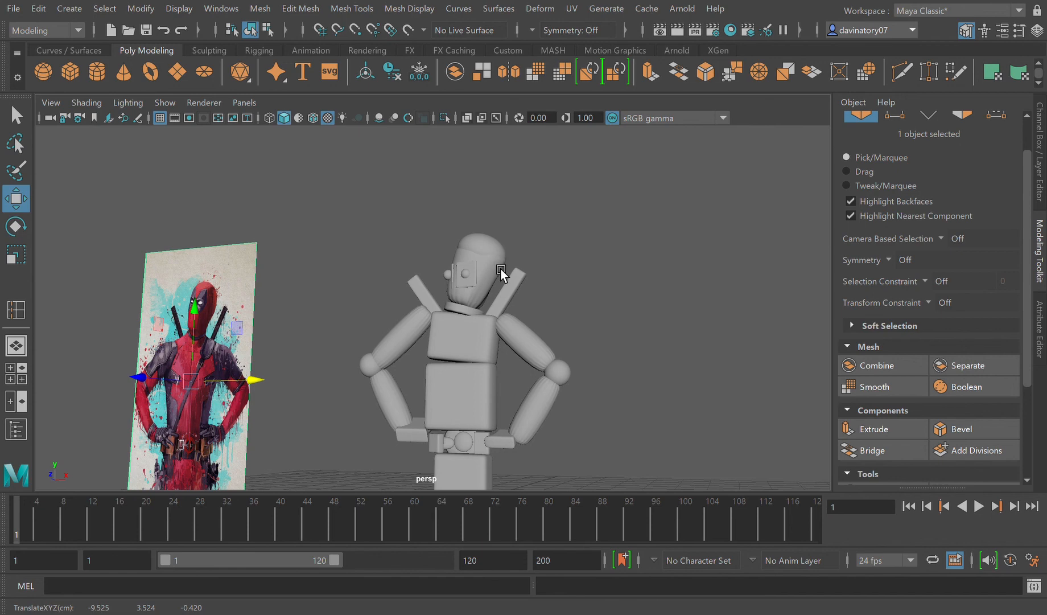
# Step: Clear the joint selection of head and skull cap, and select only the lower head mesh
pyautogui.keyDown('shift'); pyautogui.click(502, 273); pyautogui.keyUp('shift')
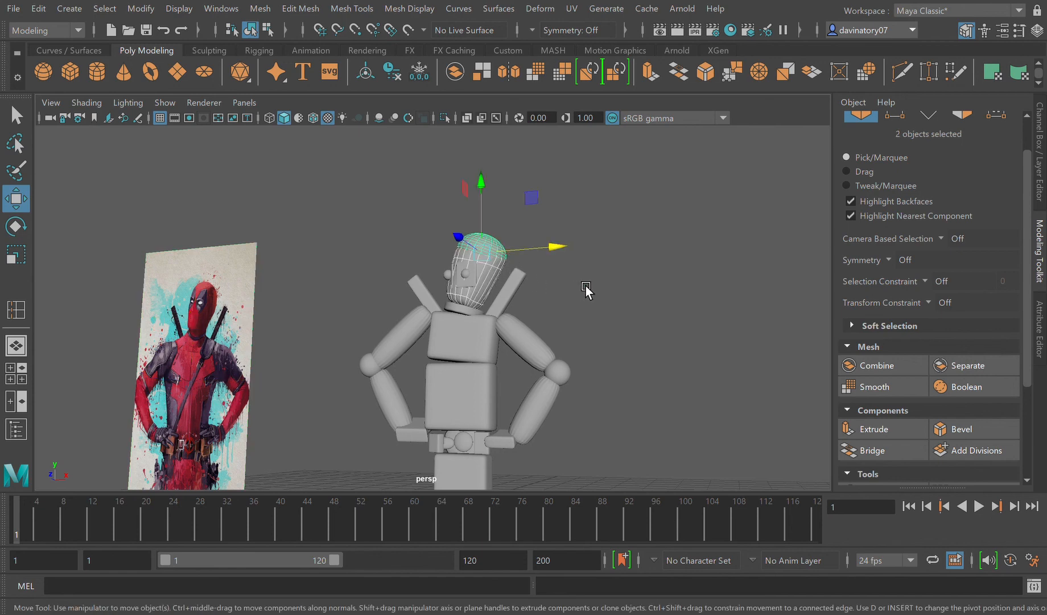
pyautogui.click(585, 286)
pyautogui.click(499, 268)
pyautogui.click(499, 270)
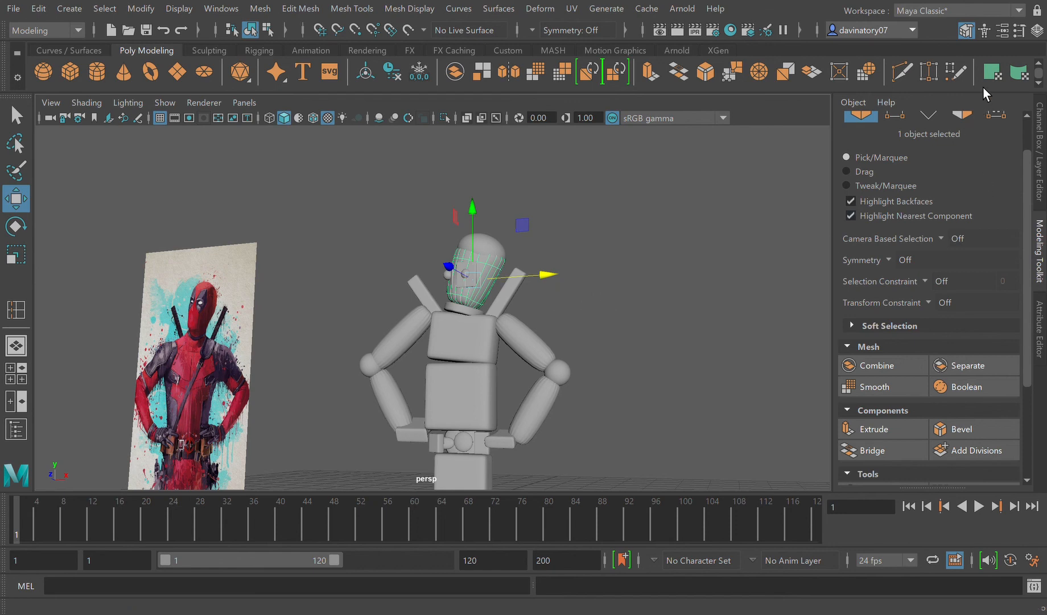